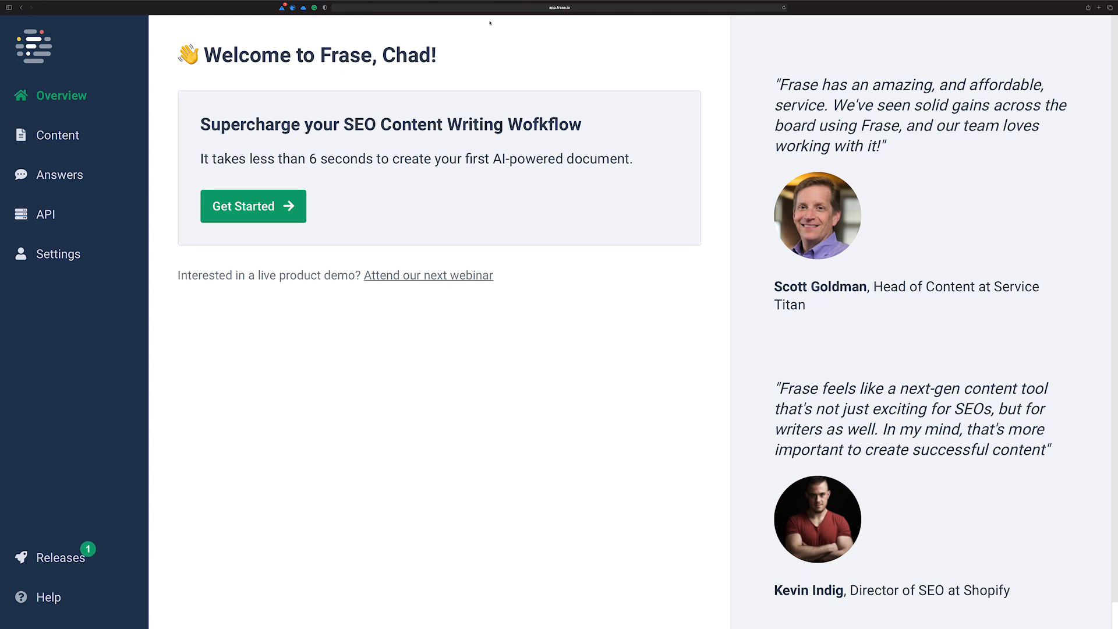
Open the Outline Builder in the content section
drag(582, 125, 502, 125)
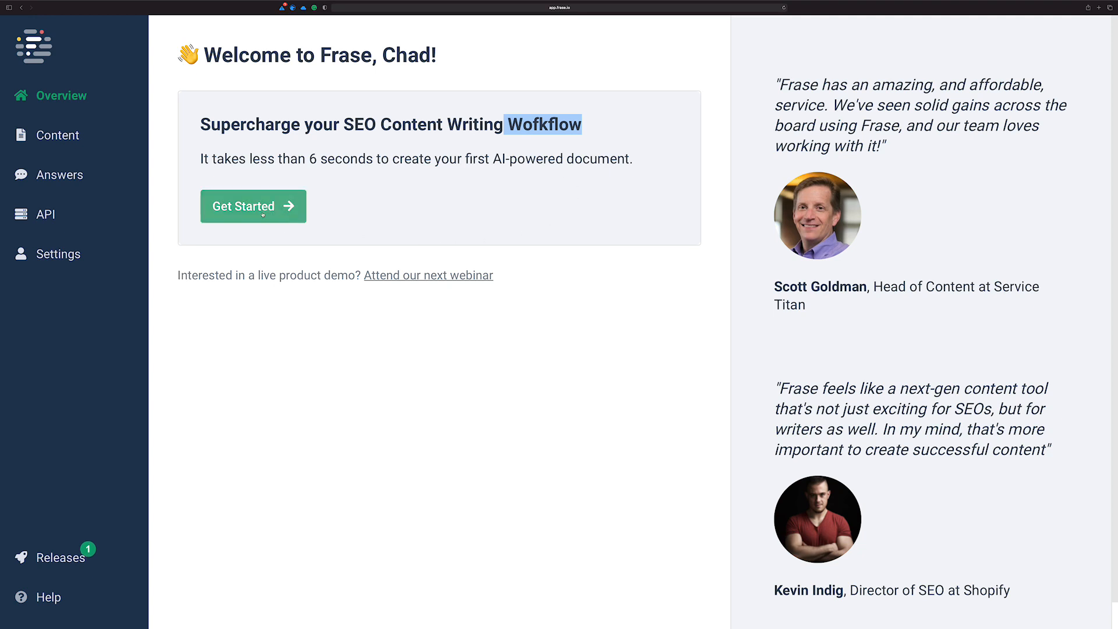
click(58, 136)
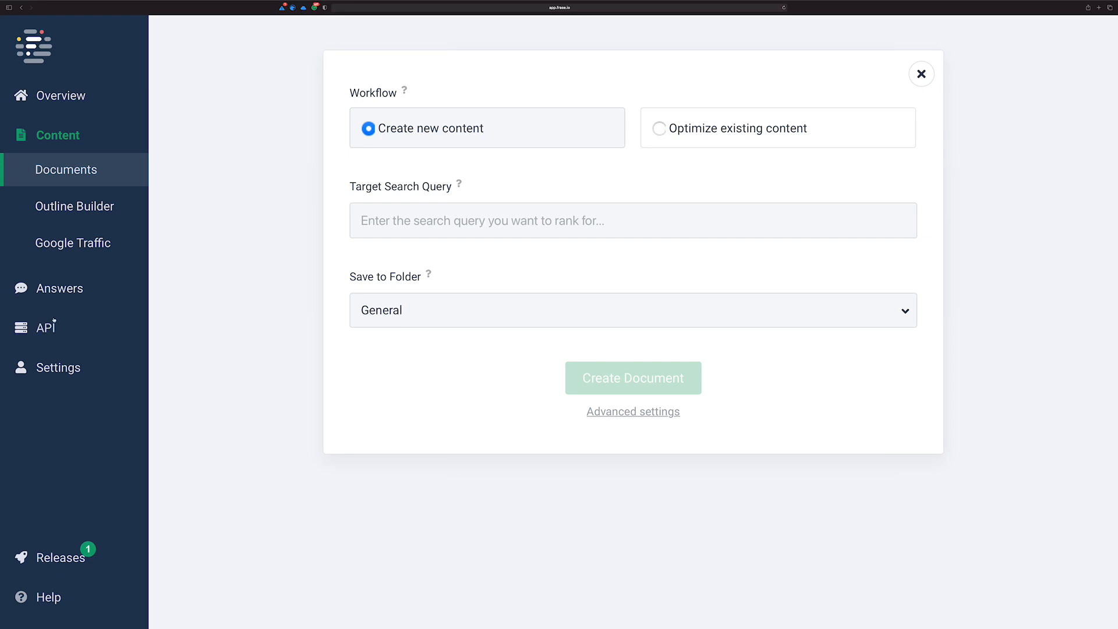
click(86, 208)
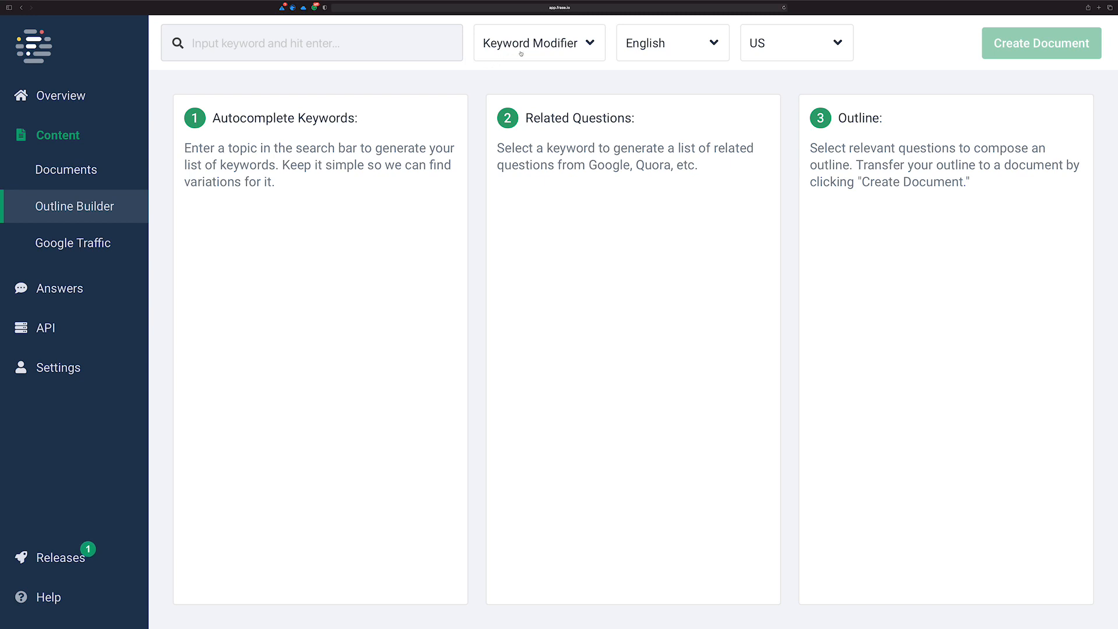
Search the Outline Builder for the keyword "Content Workflow"
click(584, 48)
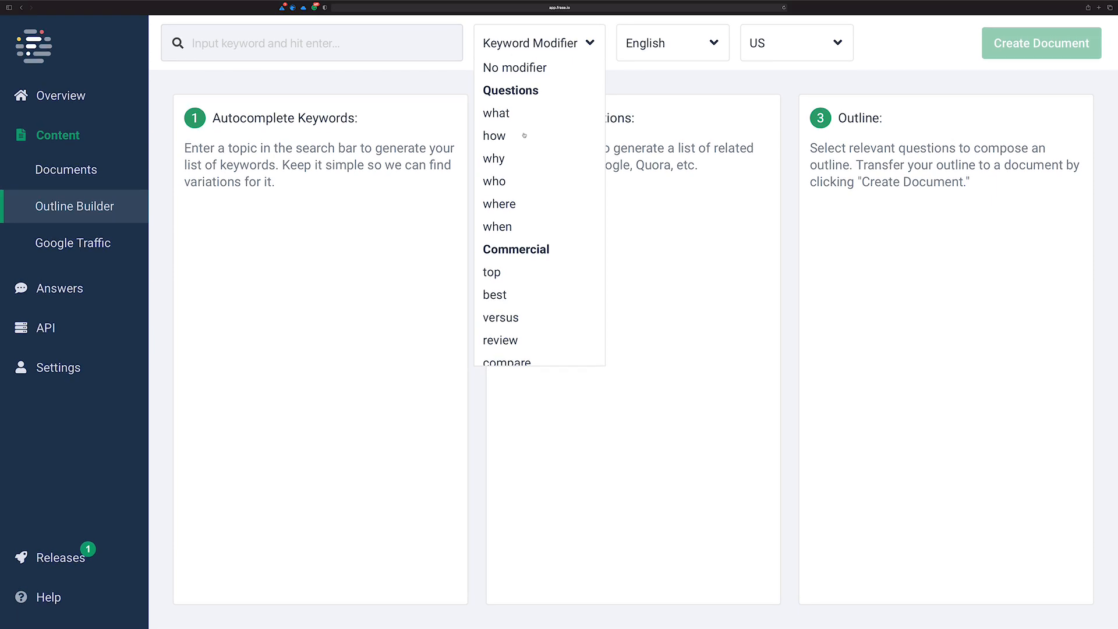
click(273, 35)
text(Content WOn)
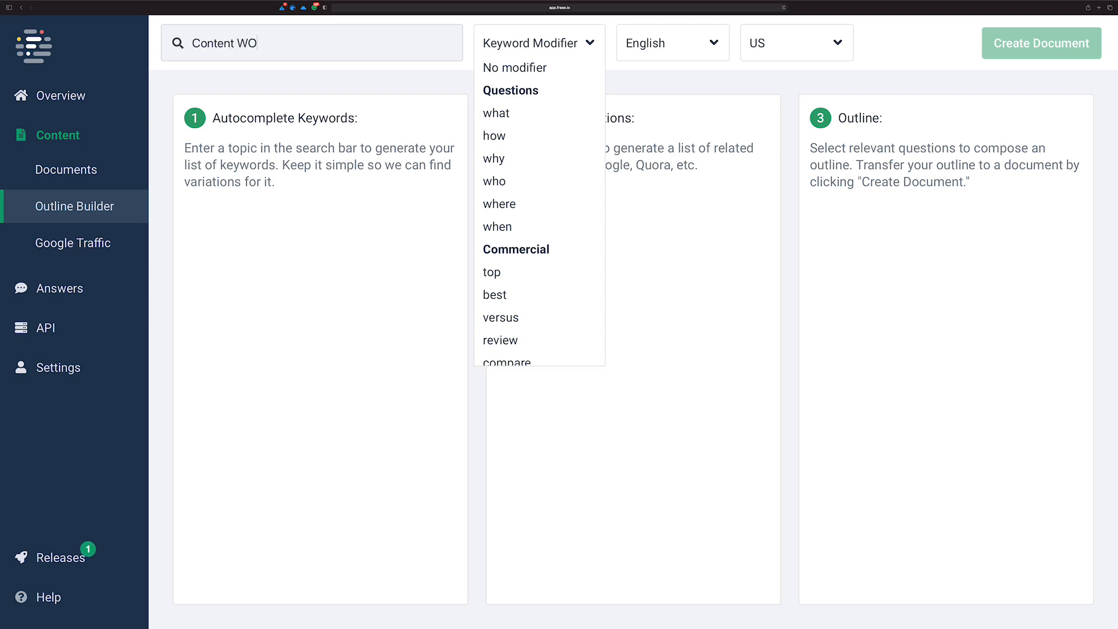
key(BackSpace)
key(BackSpace)
text(ork)
key(BackSpace)
text(f)
key(BackSpace)
text(kflow)
click(583, 69)
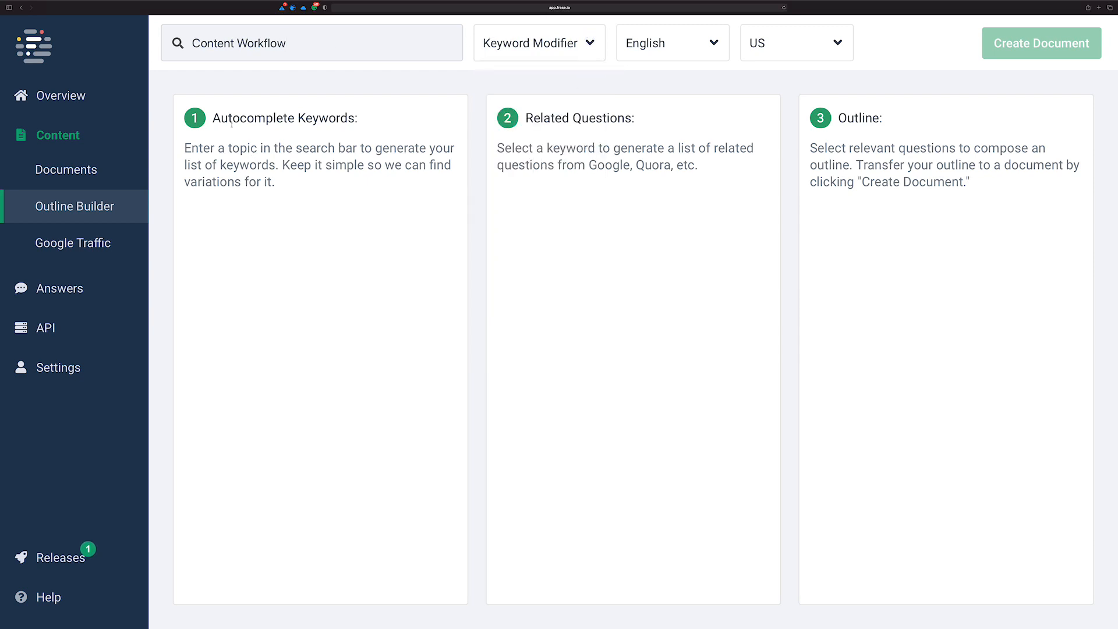
click(294, 42)
key(Return)
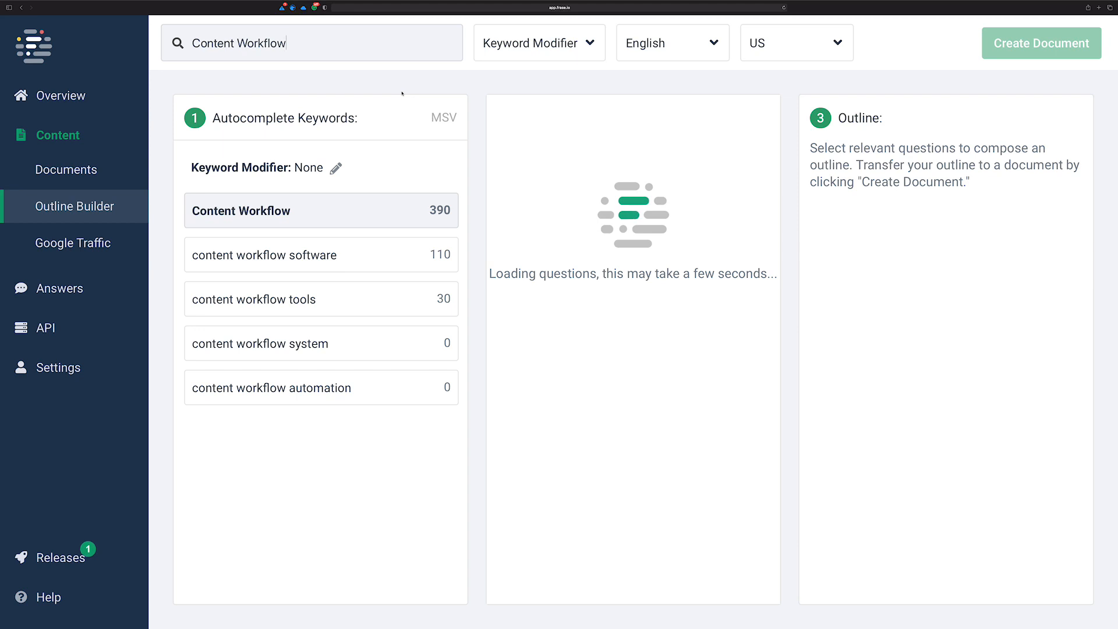
Set the keyword modifier to "how" for the Content Workflow search
mouse_move(446, 118)
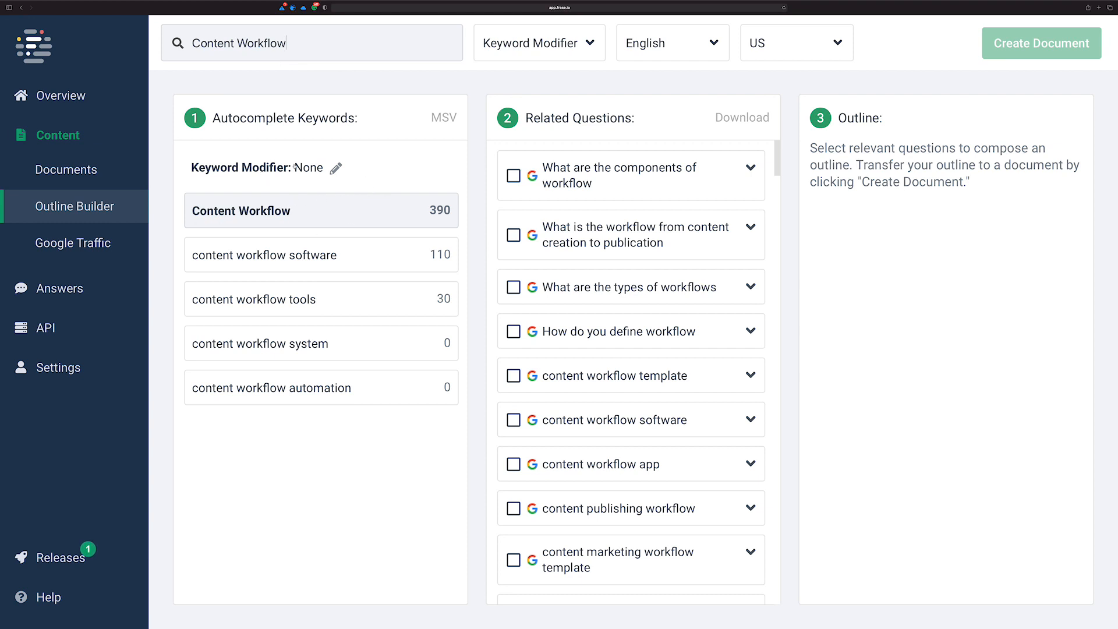
click(335, 168)
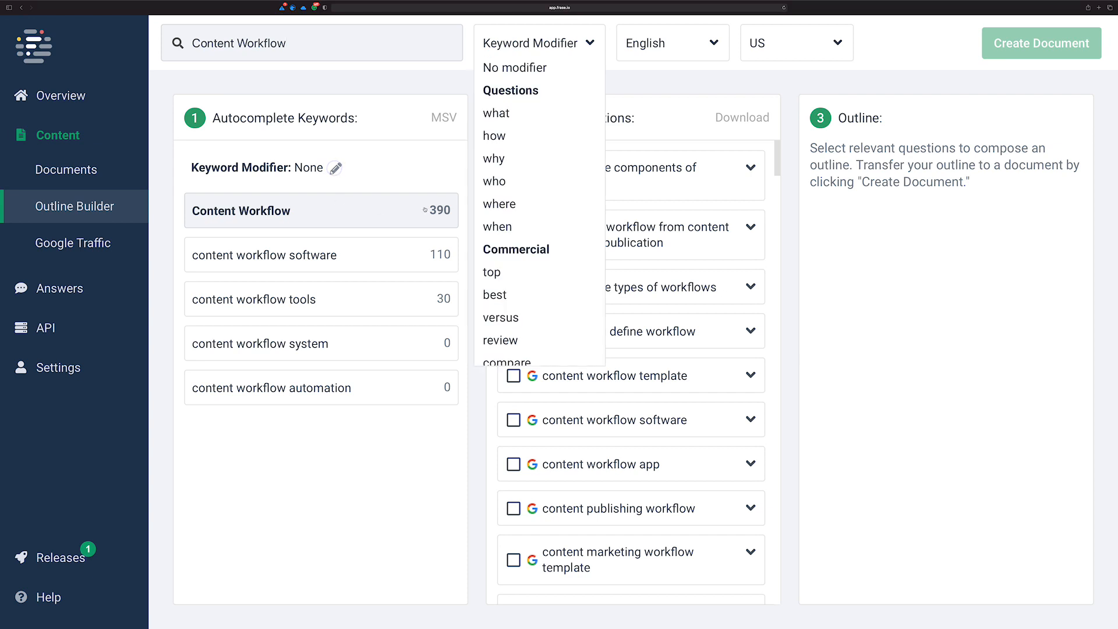
click(495, 138)
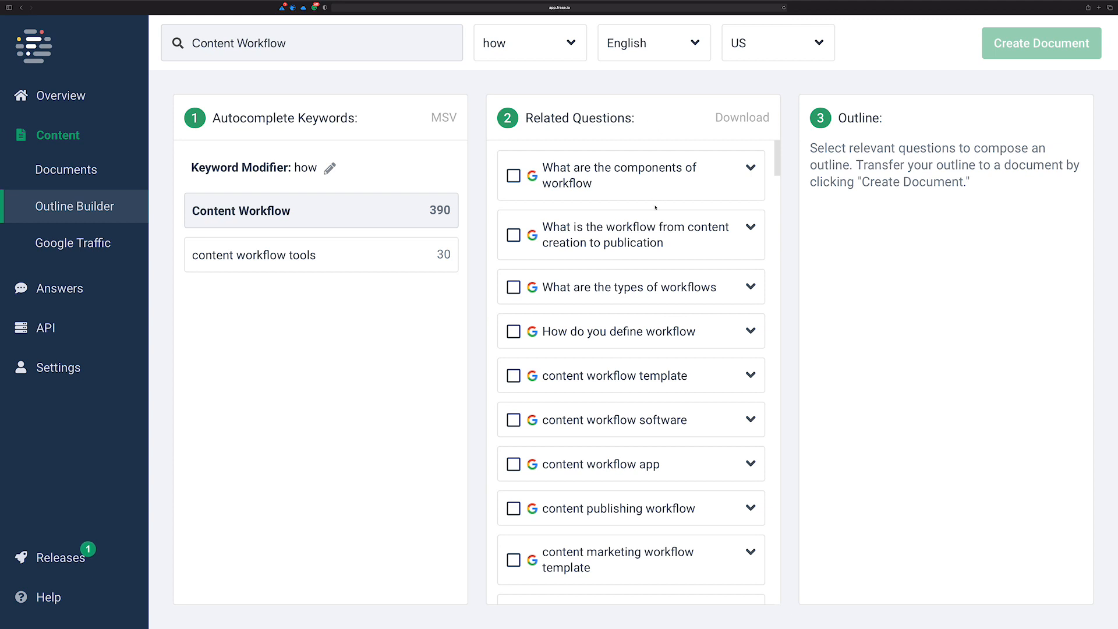
Add the related question "What are the components of workflow" to the outline
scroll(653, 208, down, 2)
scroll(653, 208, up, 2)
scroll(653, 208, down, 1)
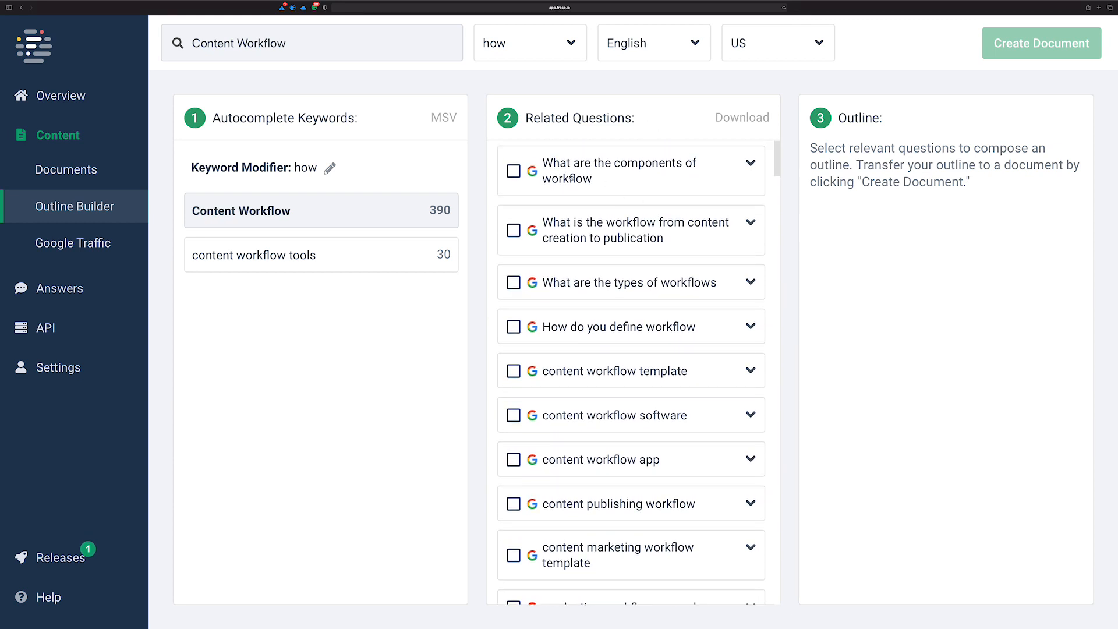
click(514, 171)
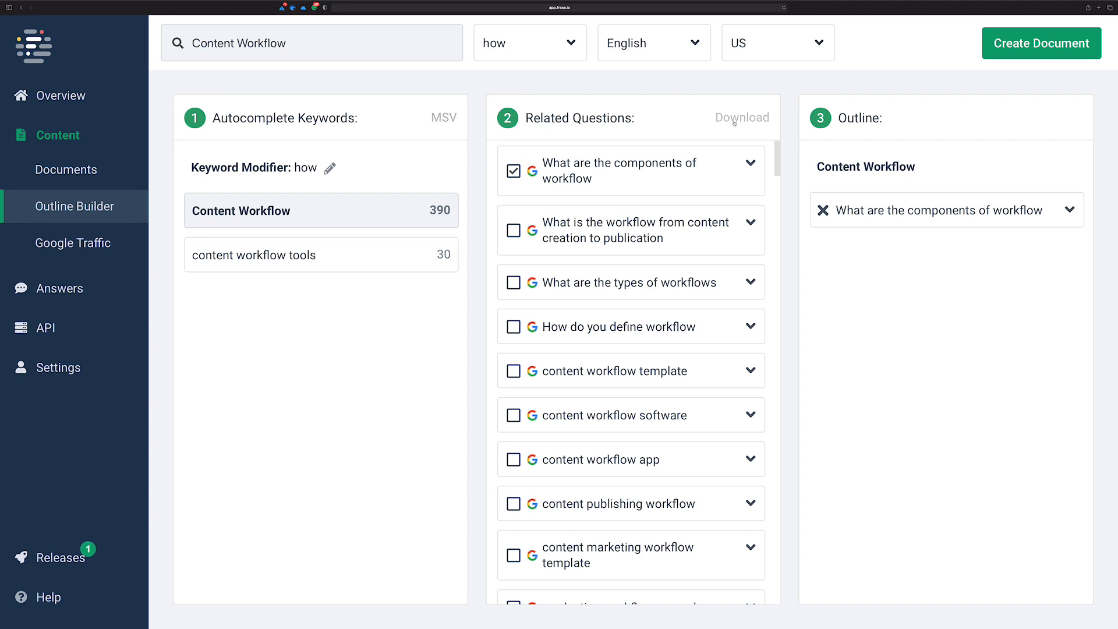
Expand and examine the sub-questions under "What are the components of workflow" and "What is the workflow from content creation to publication"
click(756, 165)
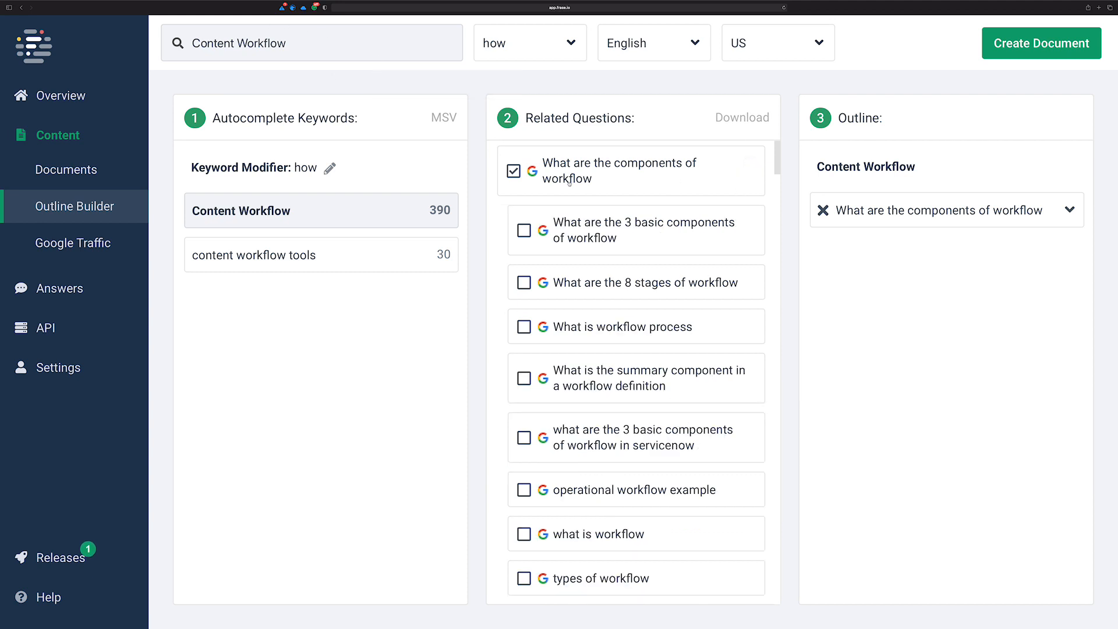
scroll(565, 267, down, 8)
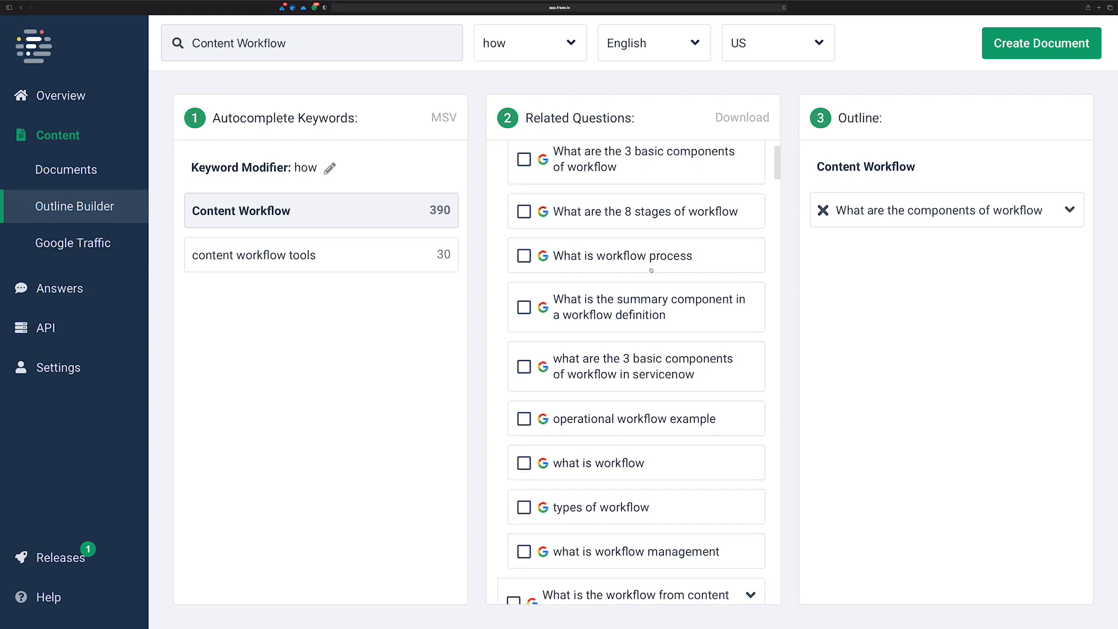
scroll(617, 259, up, 8)
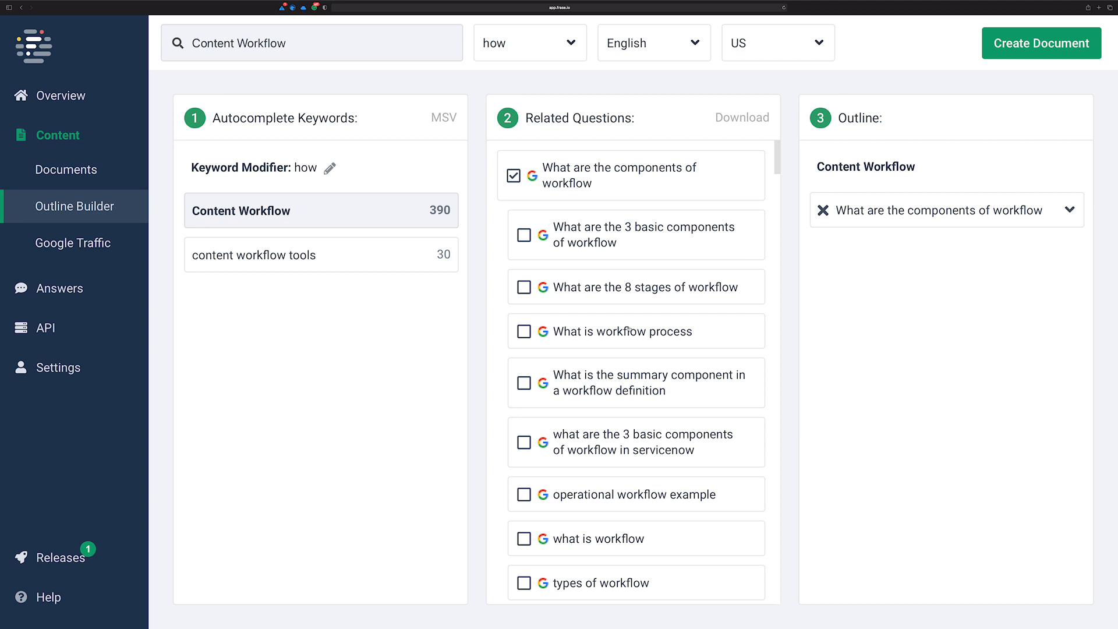
scroll(661, 353, down, 2)
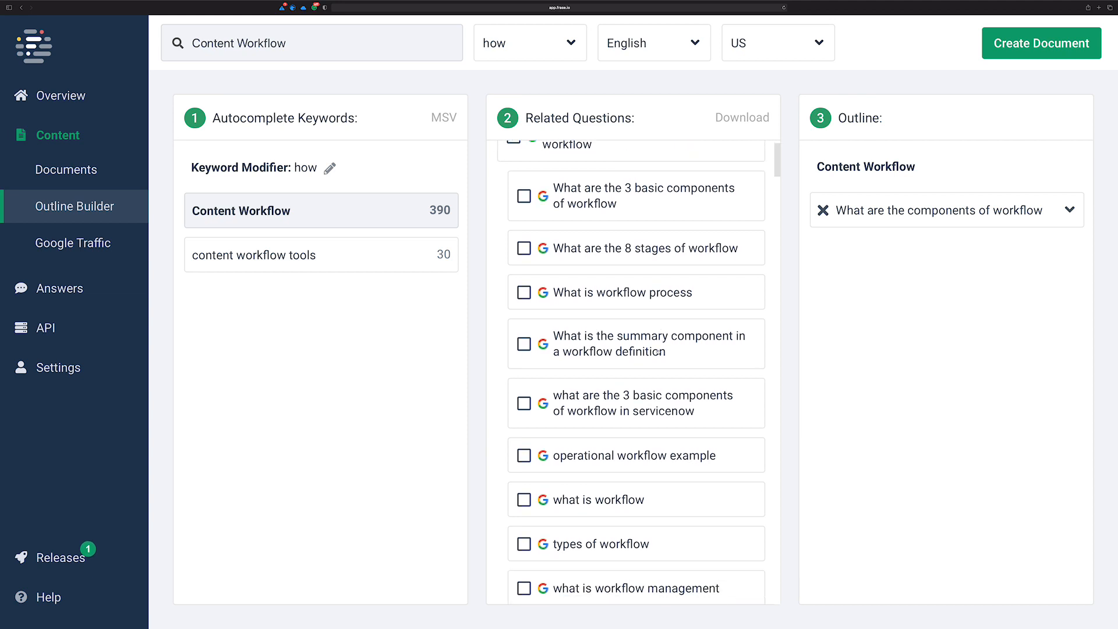
scroll(658, 352, down, 2)
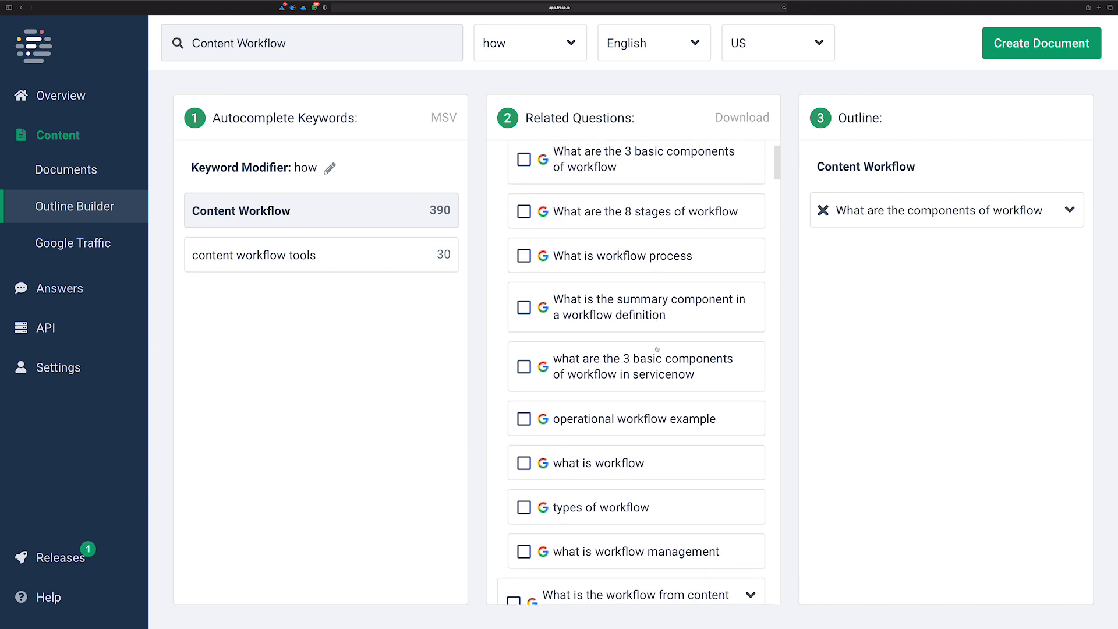
scroll(659, 348, up, 4)
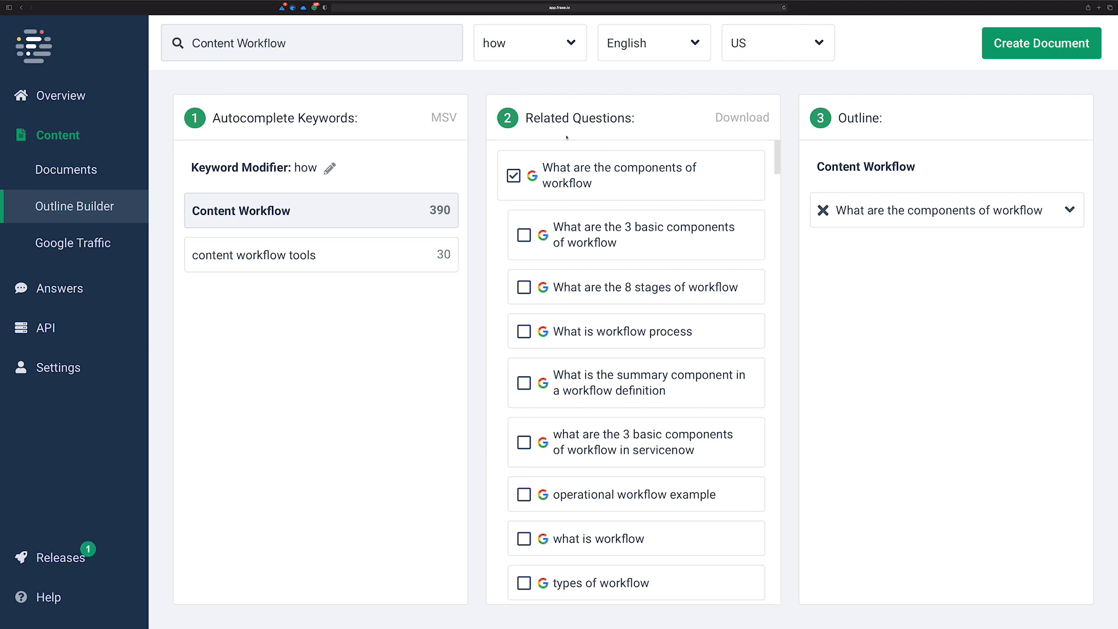
scroll(659, 200, down, 1)
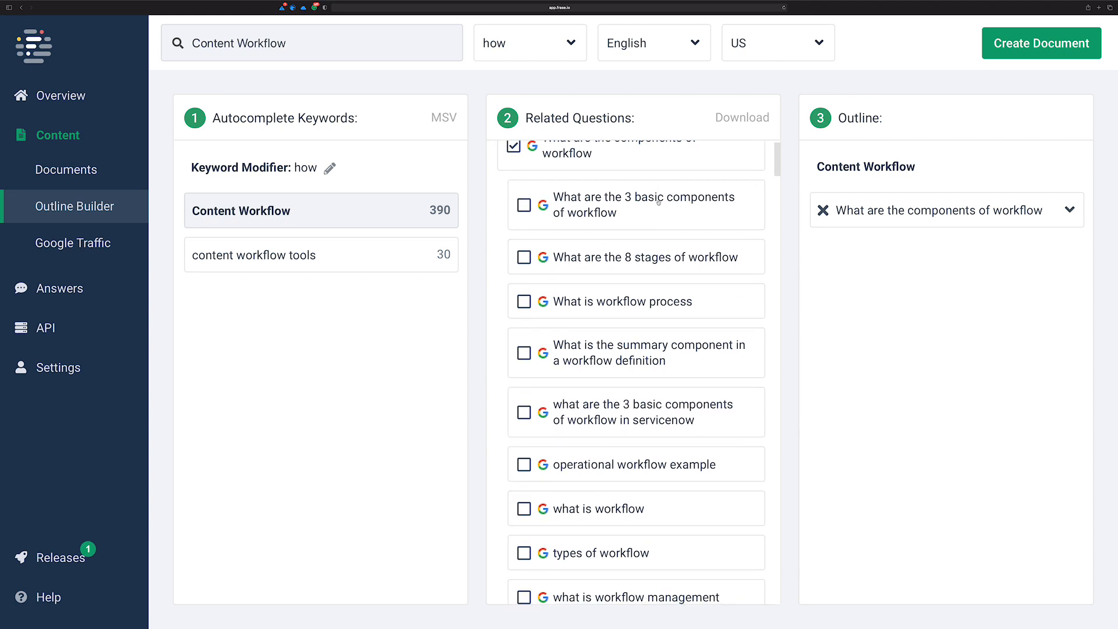
scroll(659, 199, up, 1)
scroll(659, 199, down, 1)
scroll(659, 199, down, 10)
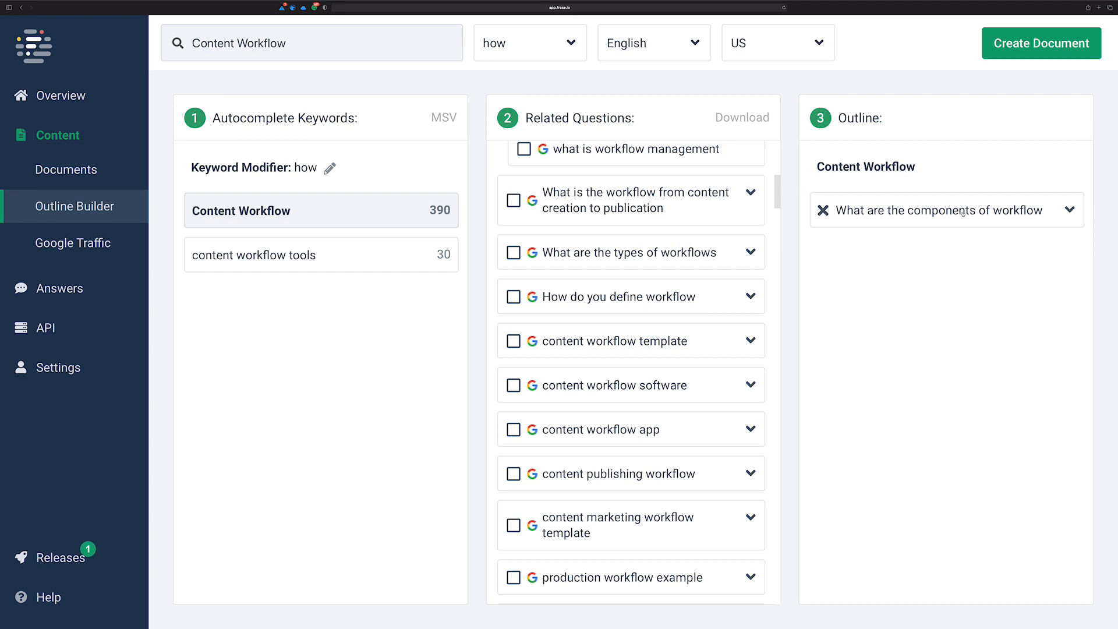
click(750, 193)
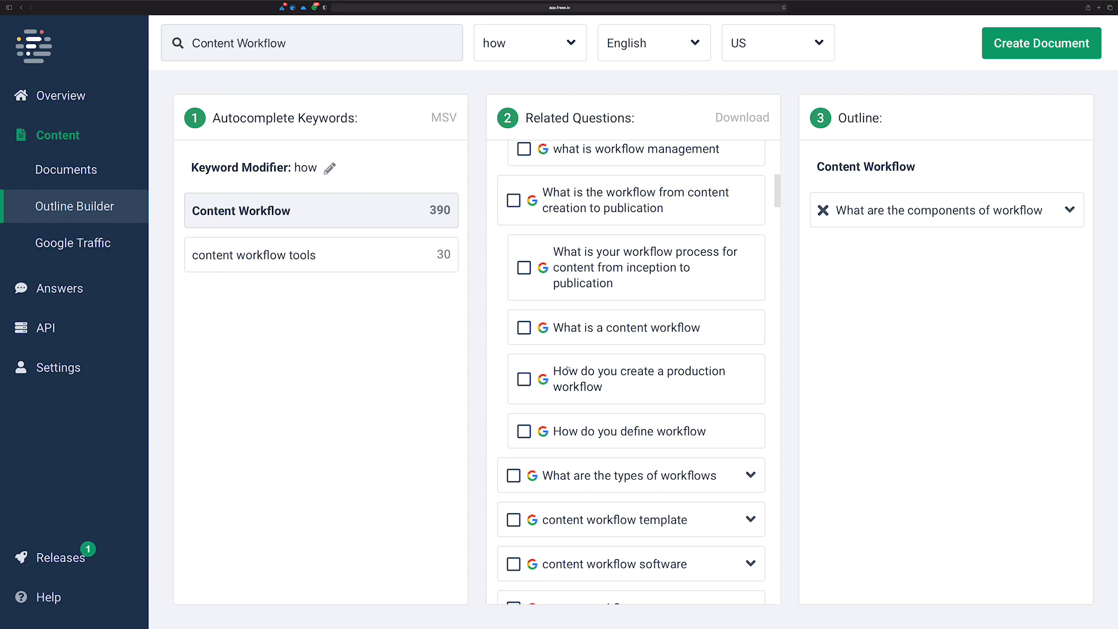
click(524, 380)
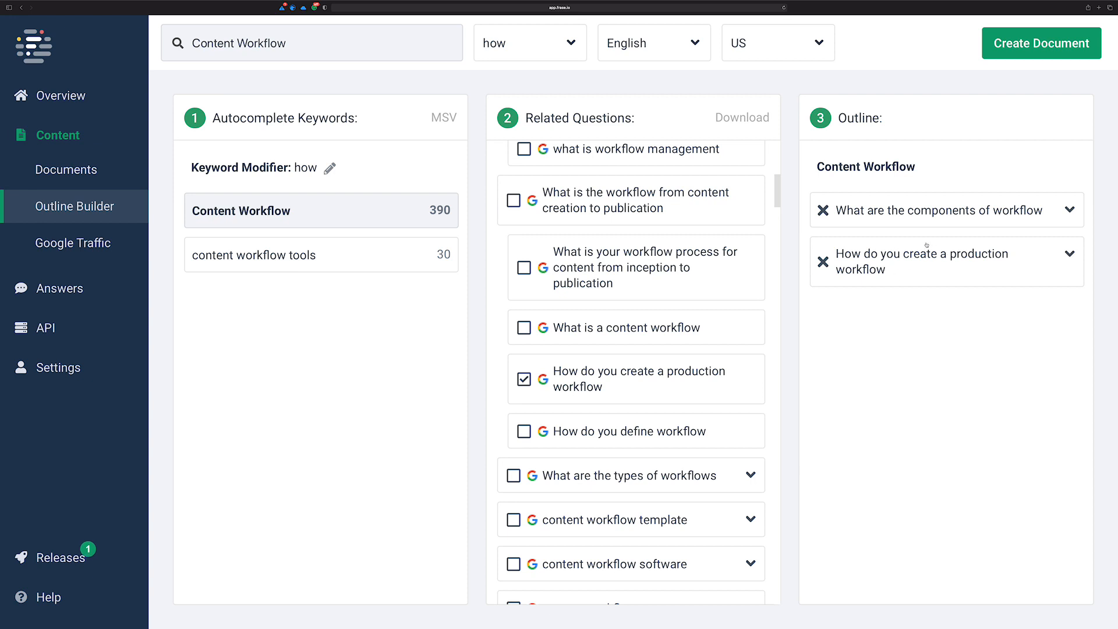
click(823, 262)
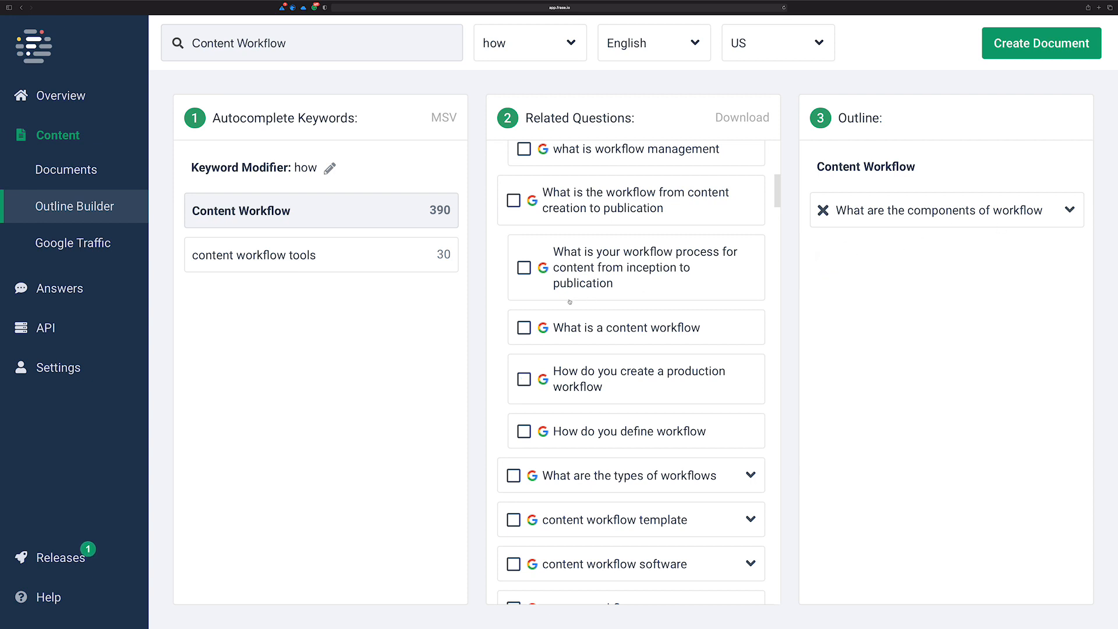
scroll(582, 277, up, 2)
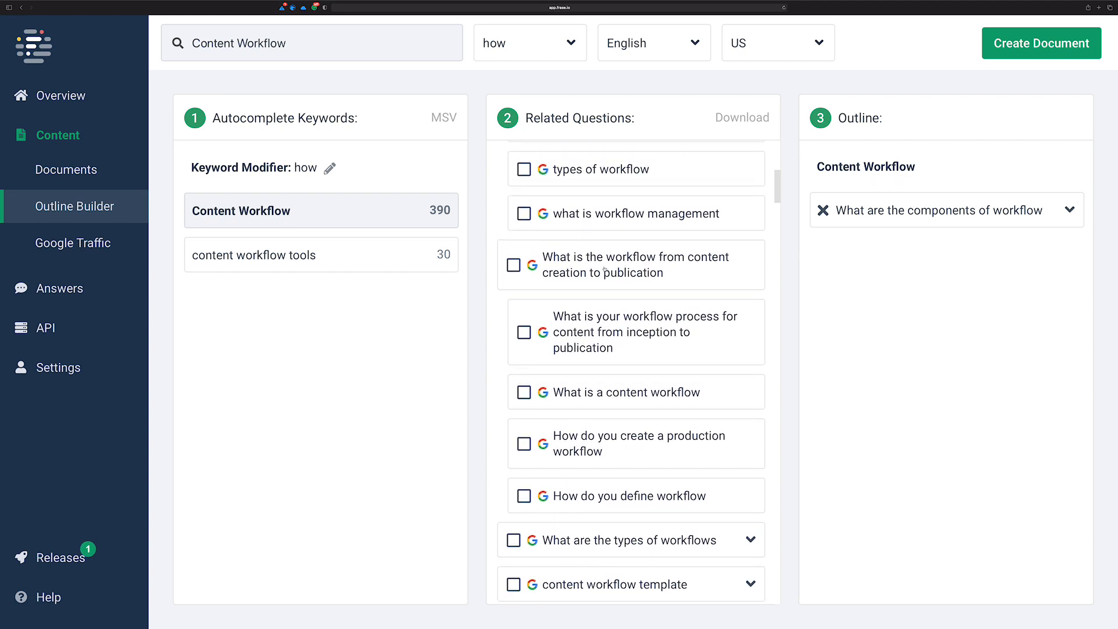
click(513, 265)
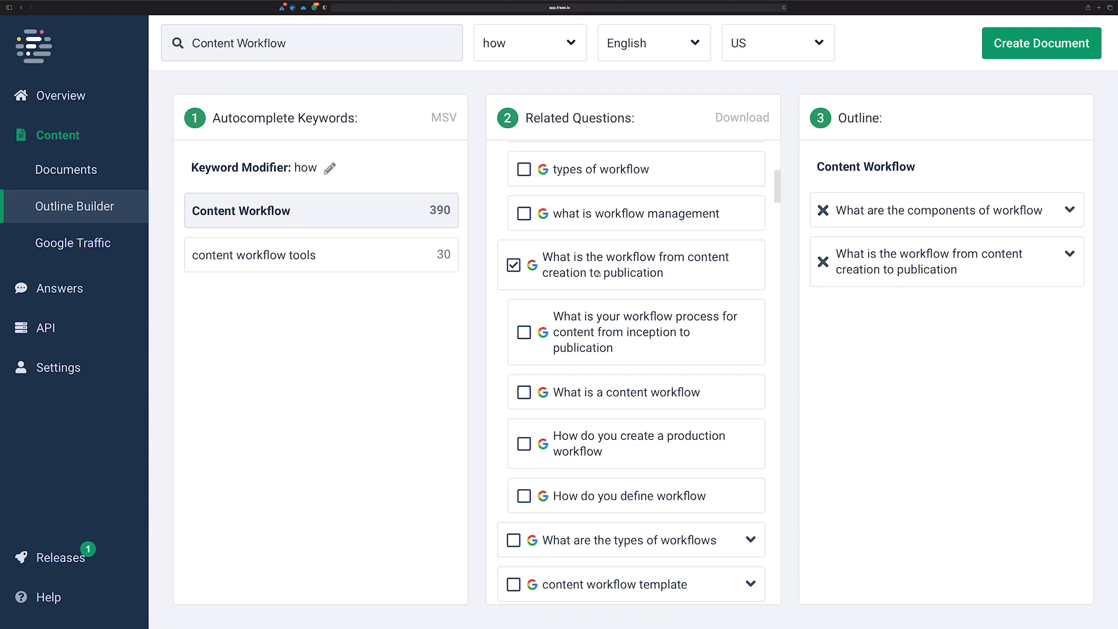
click(822, 261)
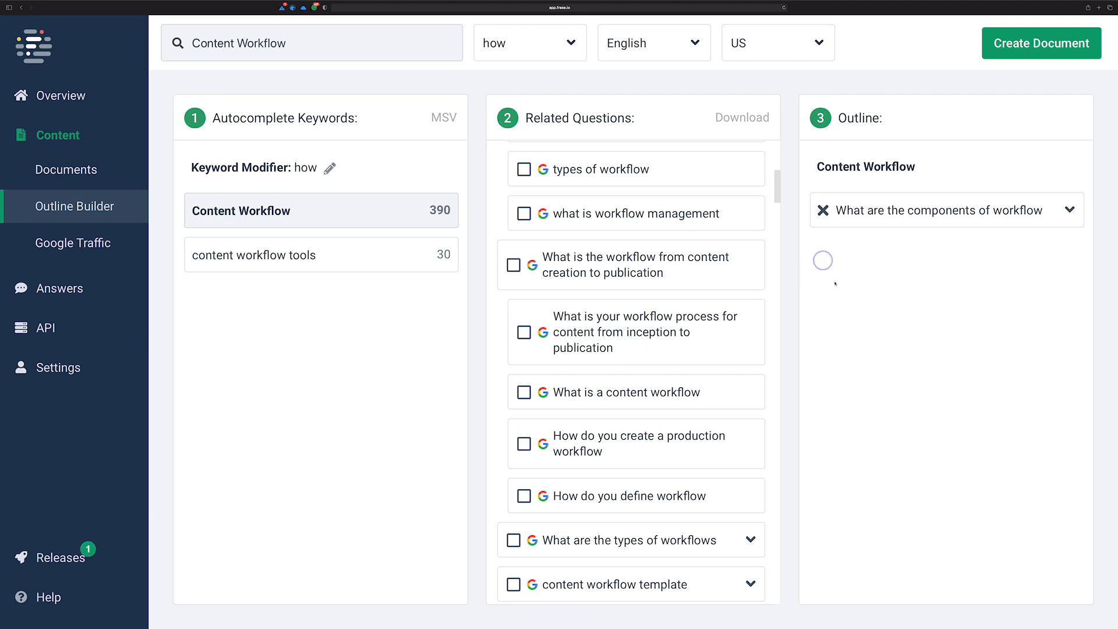
Add "What is your workflow process for content from inception to publication" and "content writing workflow" to the outline
click(516, 332)
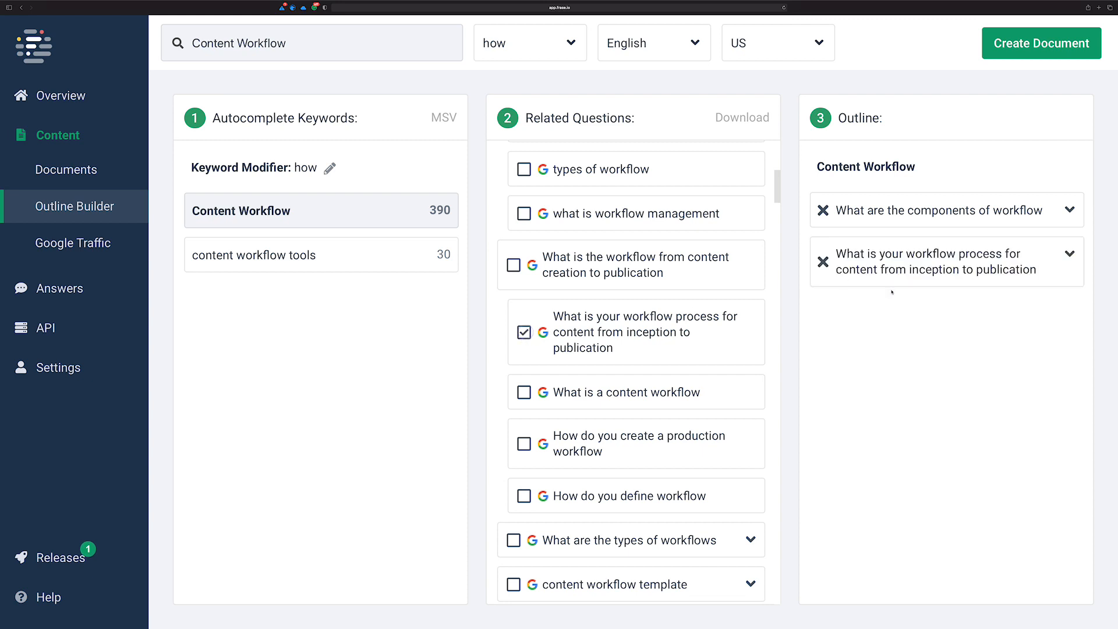
scroll(643, 342, down, 3)
scroll(643, 342, down, 2)
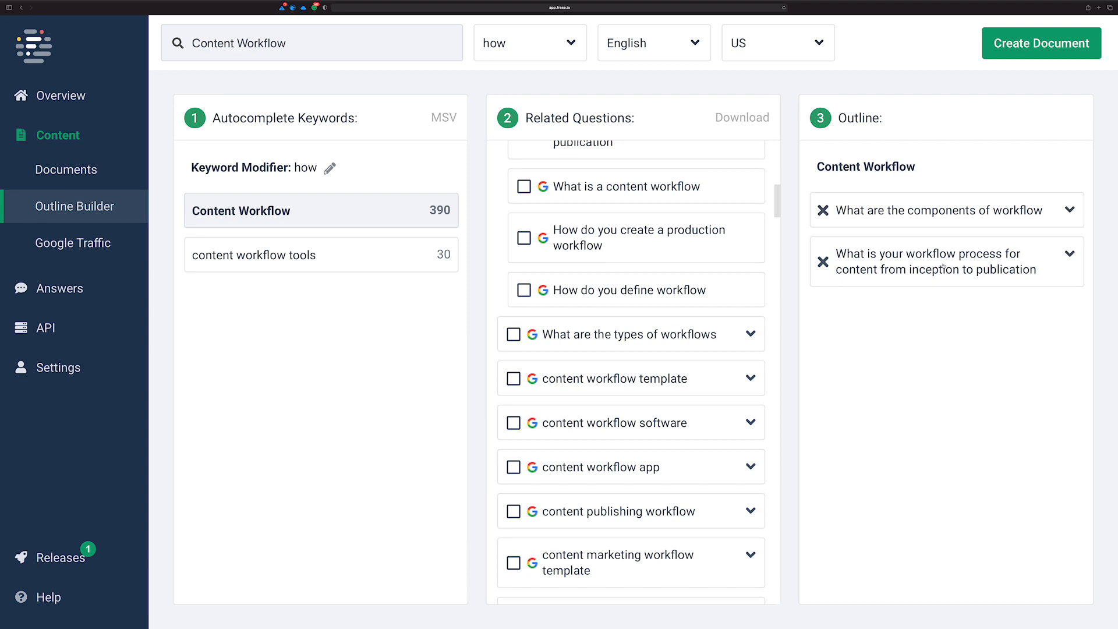
scroll(741, 297, down, 1)
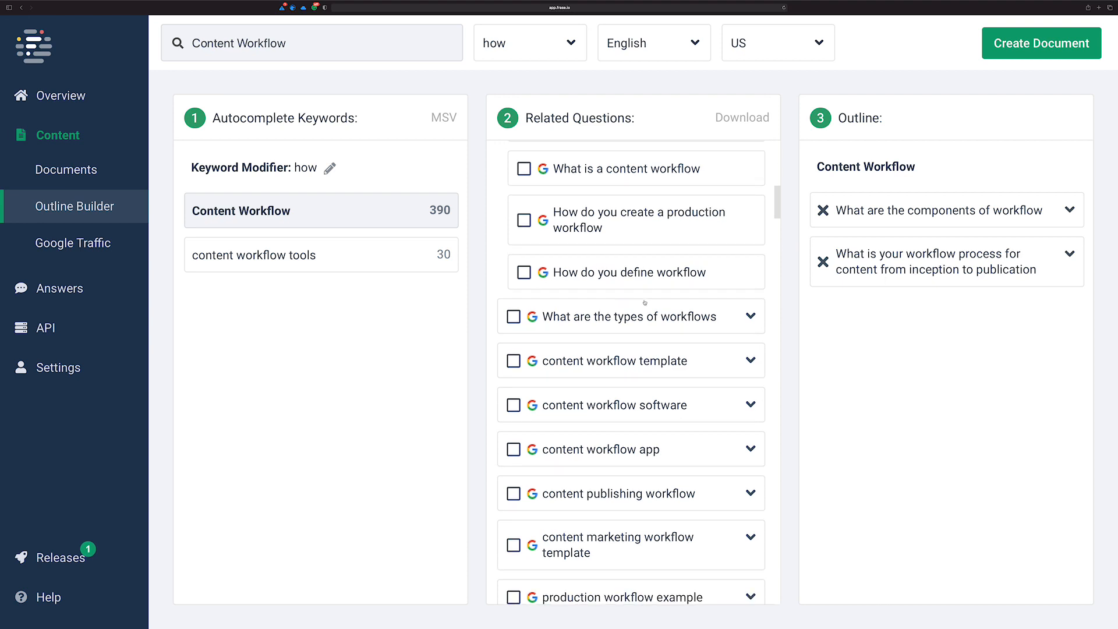
scroll(606, 291, down, 2)
scroll(631, 294, down, 10)
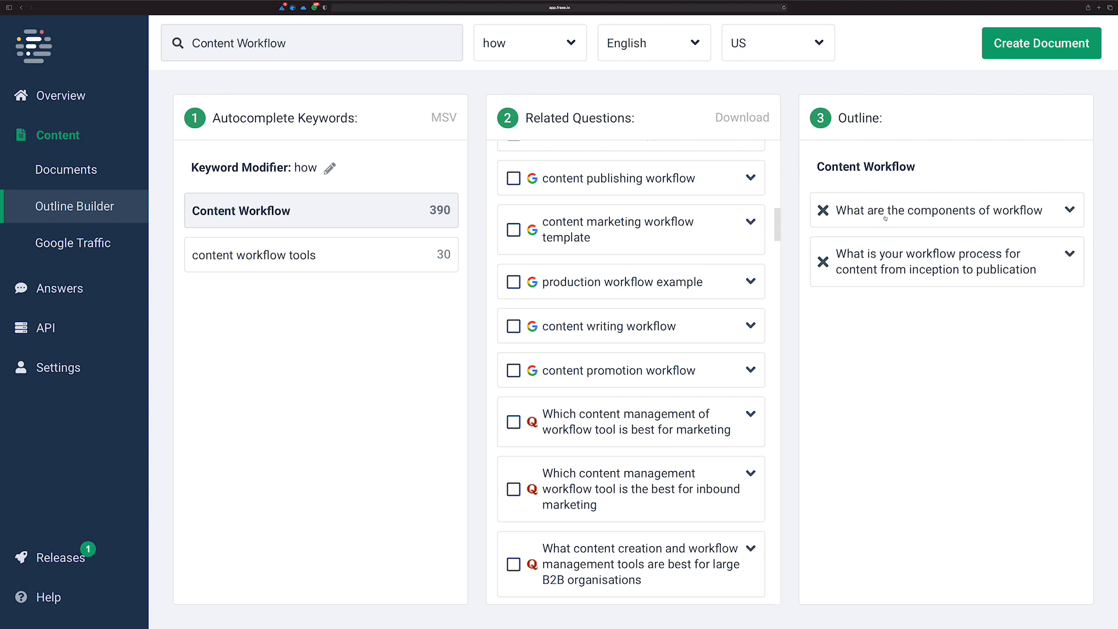
click(513, 326)
drag(879, 315, 934, 329)
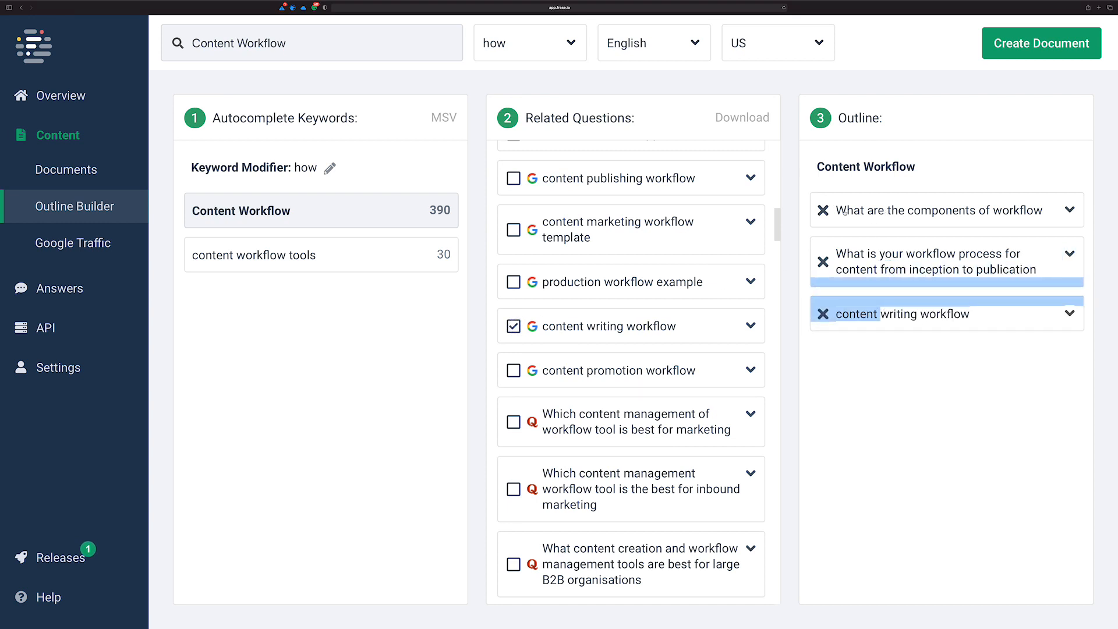
click(912, 367)
Expand "content writing workflow" in the outline and in the related questions, and examine the sub-questions and the entries that follow
click(1070, 313)
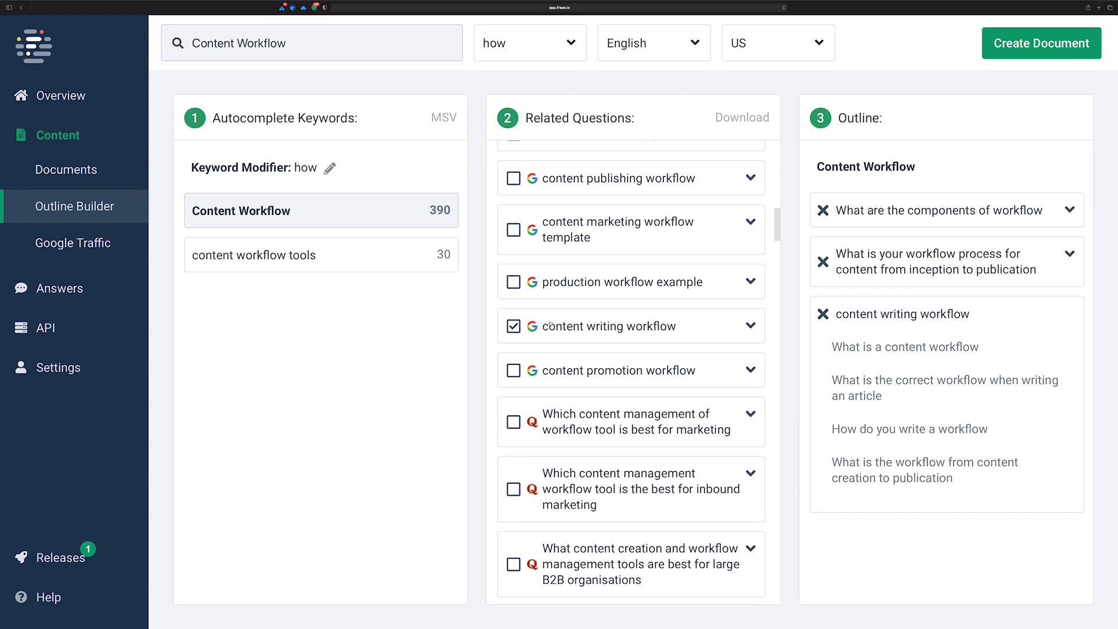
click(749, 325)
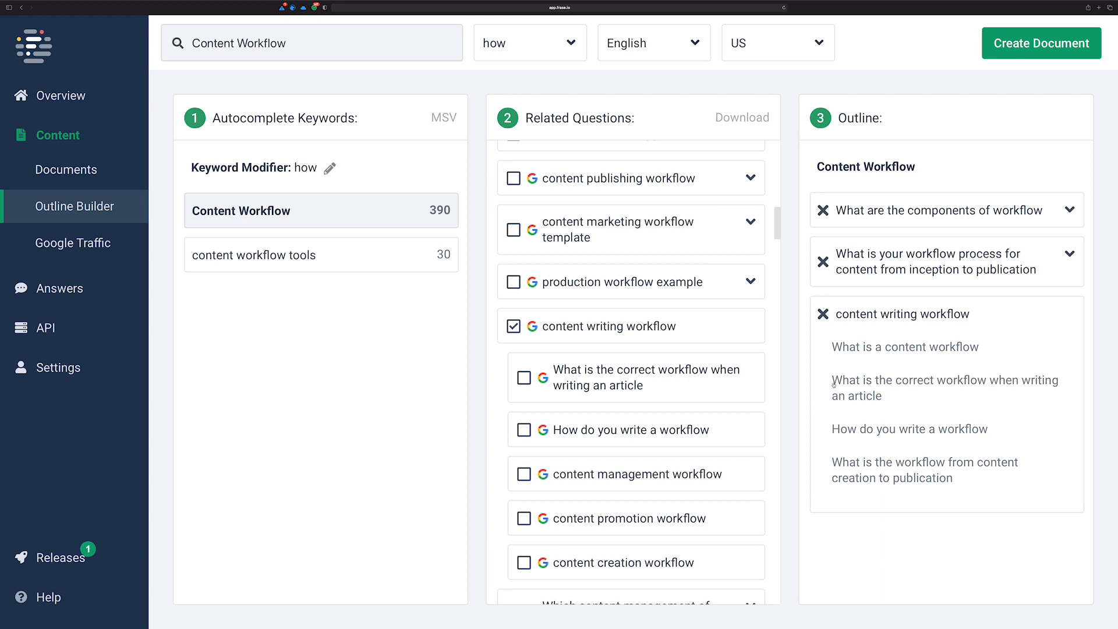
click(857, 380)
click(823, 314)
click(513, 326)
scroll(624, 309, down, 5)
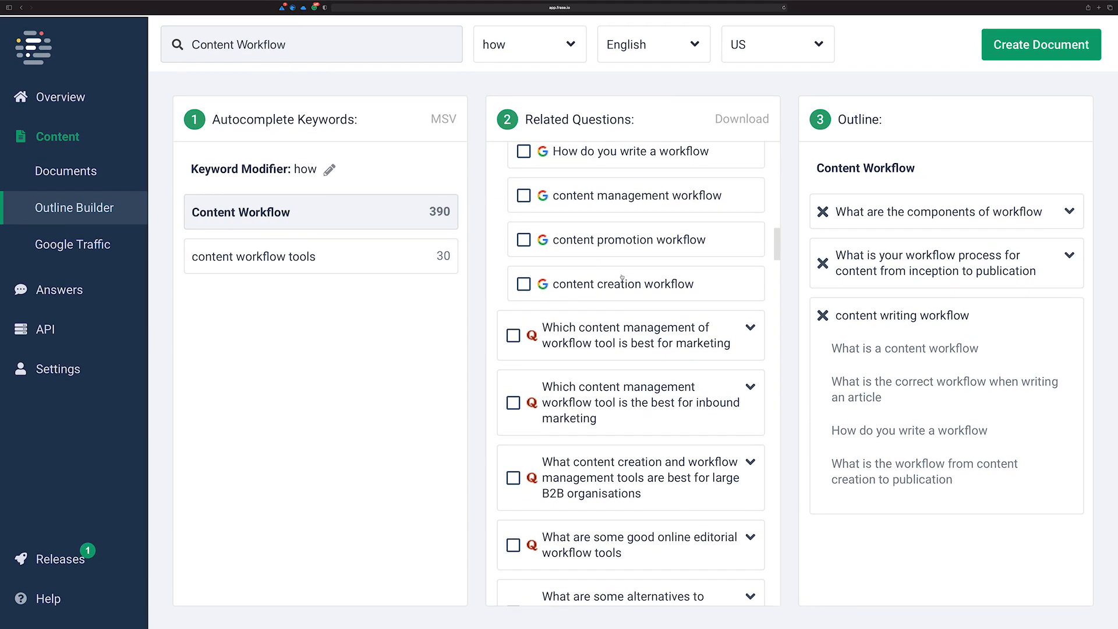
scroll(625, 309, down, 2)
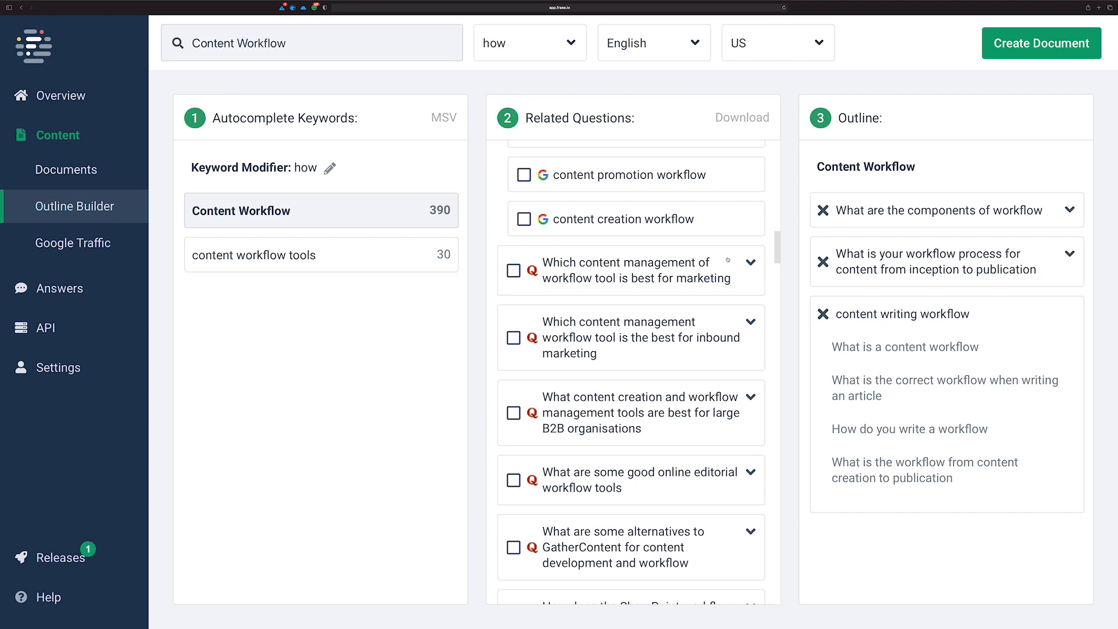
Review the Quora entries in the related questions and add "What is the benefit of visualizing your workflow" to the outline
scroll(621, 322, down, 3)
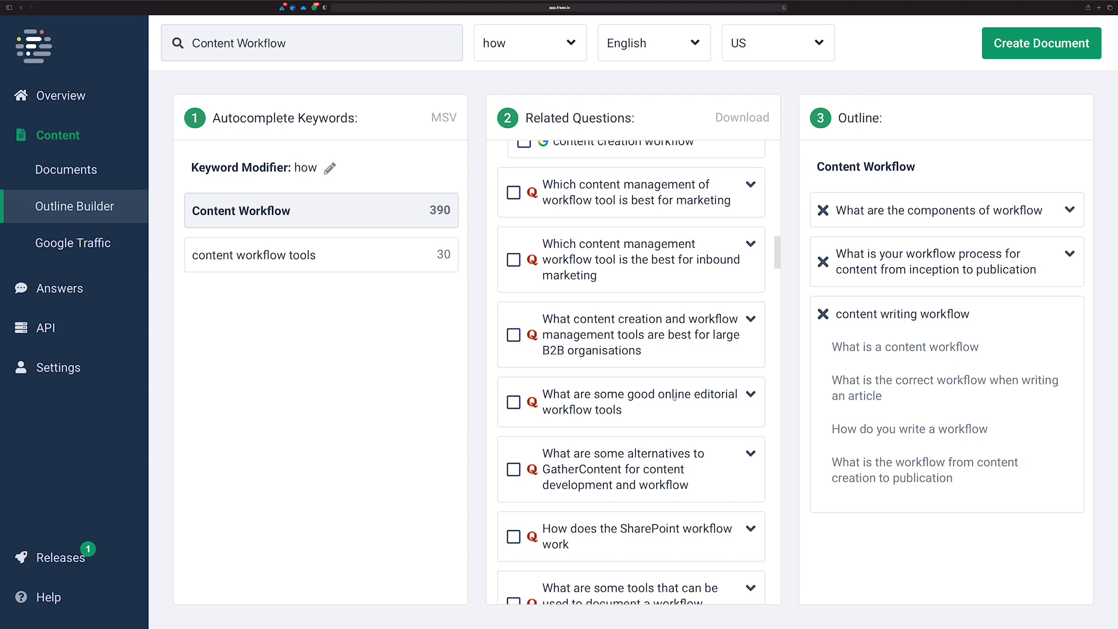
scroll(586, 412, down, 2)
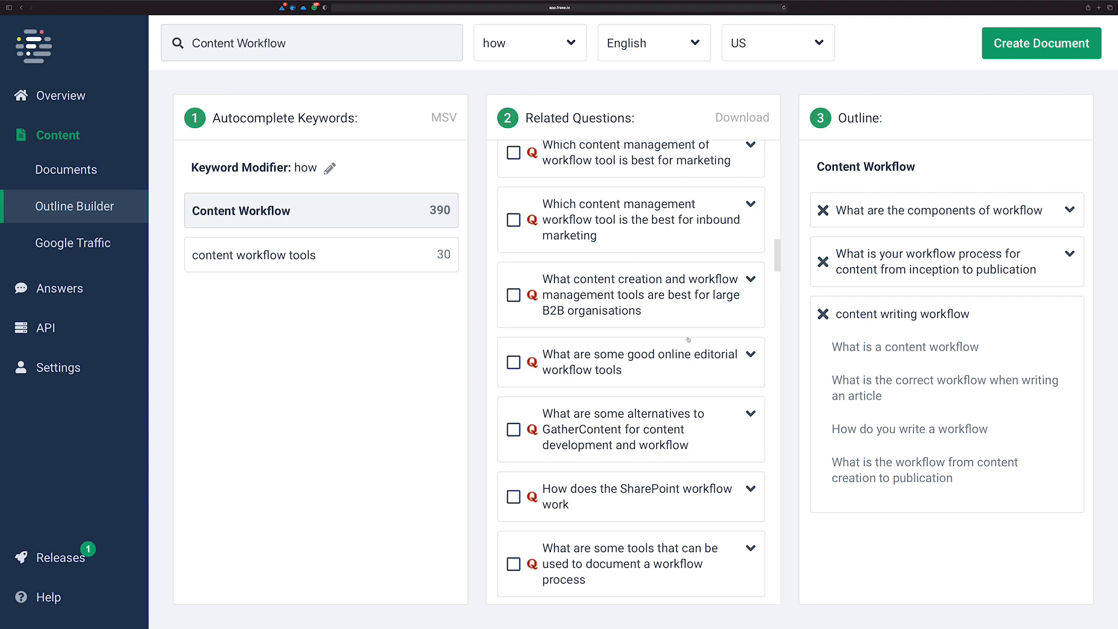
scroll(689, 339, down, 1)
scroll(675, 344, down, 2)
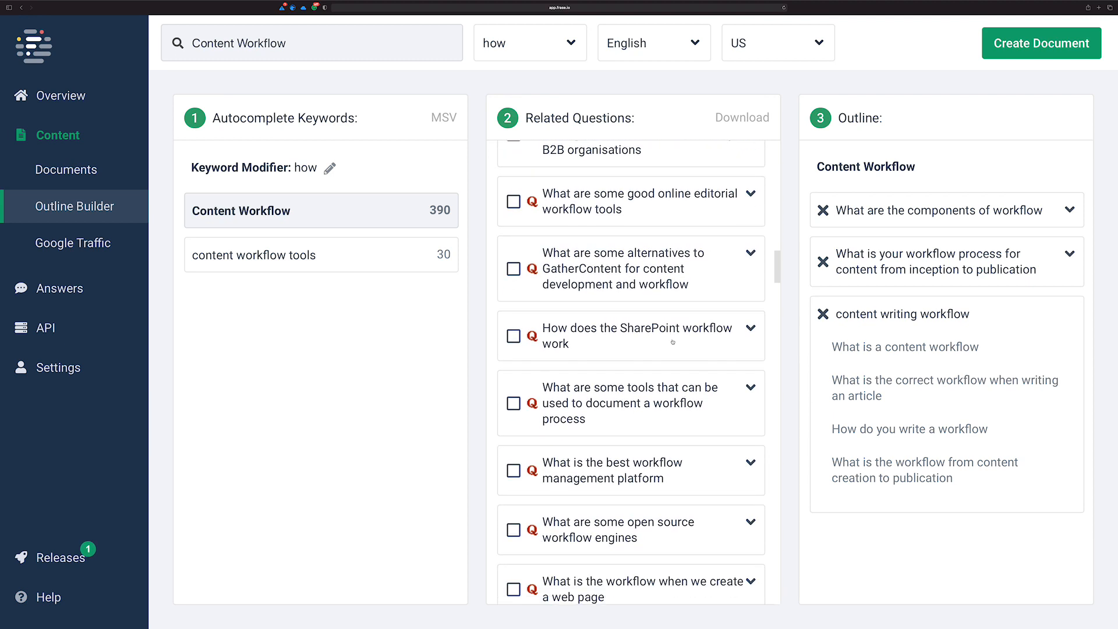
scroll(672, 343, down, 1)
scroll(672, 350, down, 2)
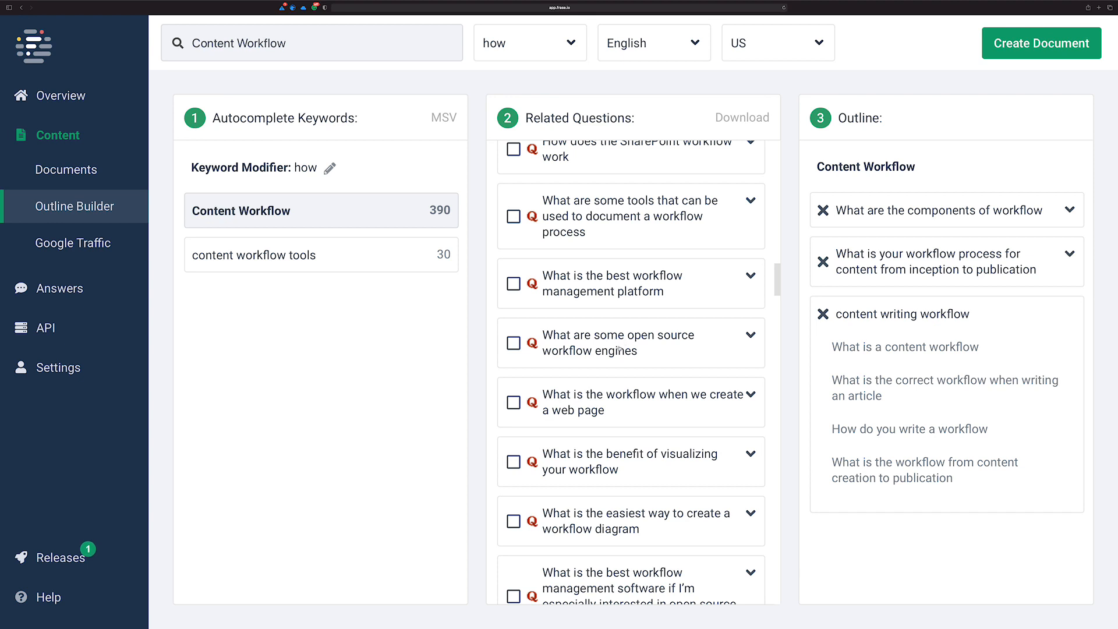
scroll(621, 350, down, 3)
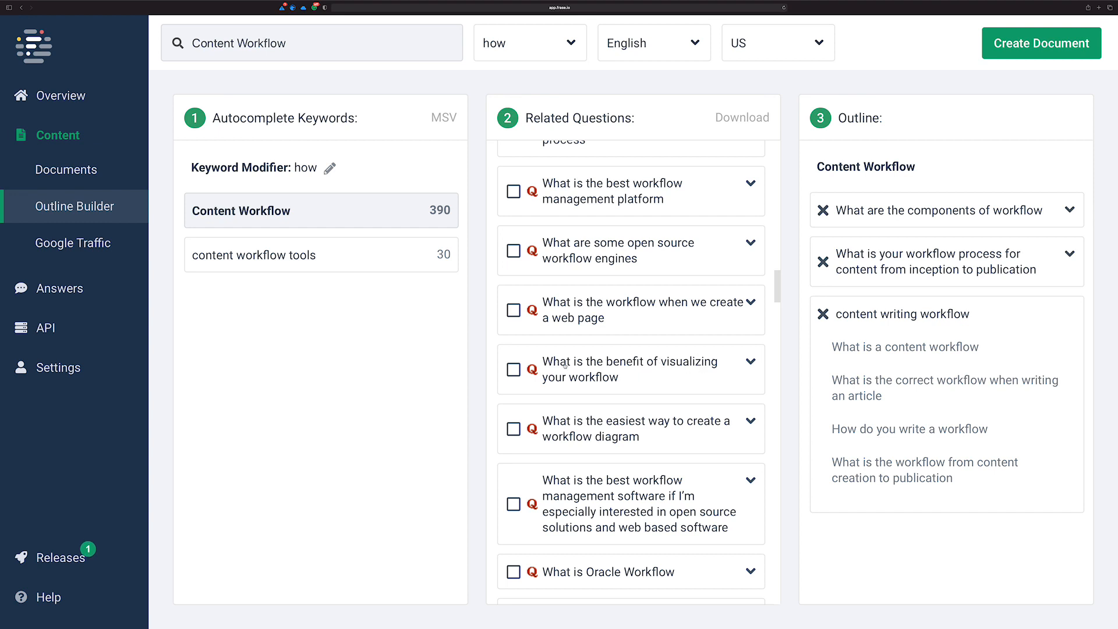
click(515, 370)
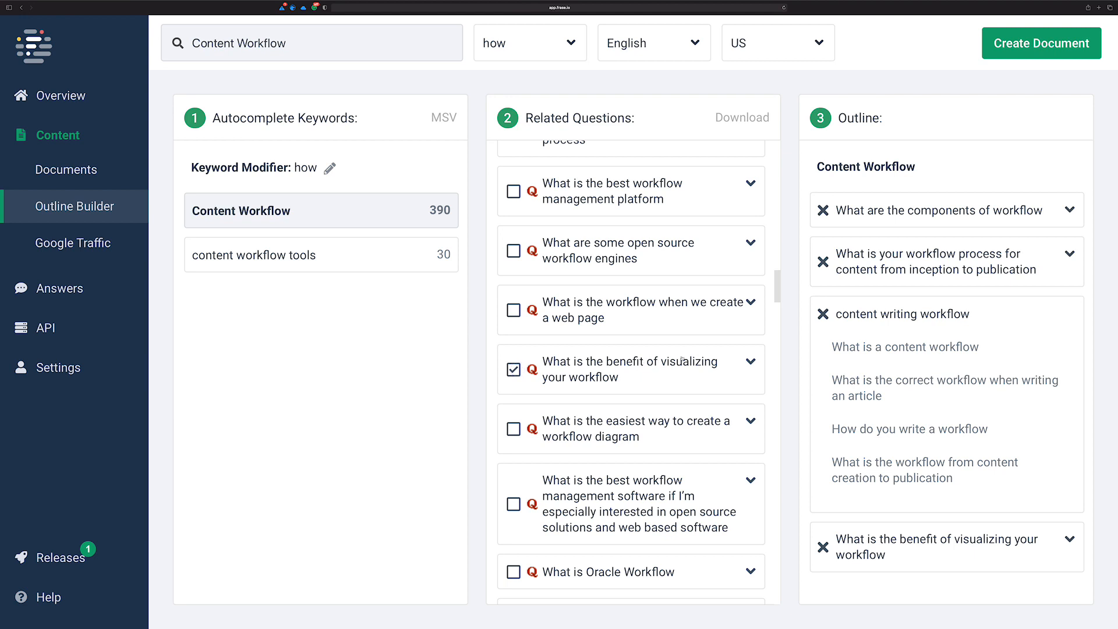
Expand the related question "What is the benefit of visualizing your workflow" and add its sub-question "What is workflow visualization" to the outline
click(751, 362)
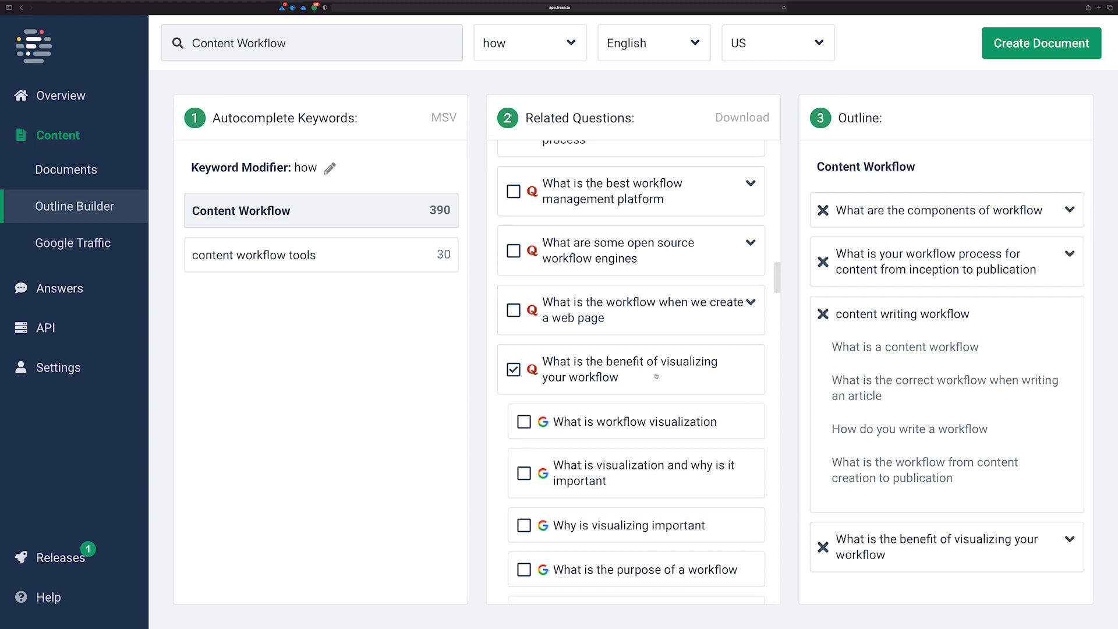
scroll(656, 376, down, 3)
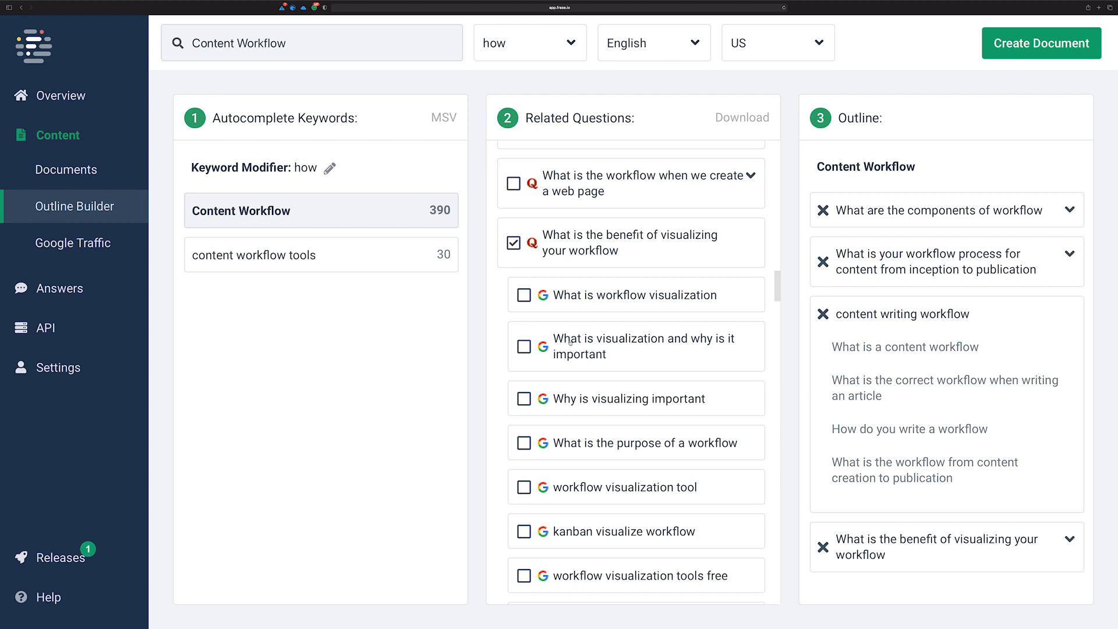
click(524, 295)
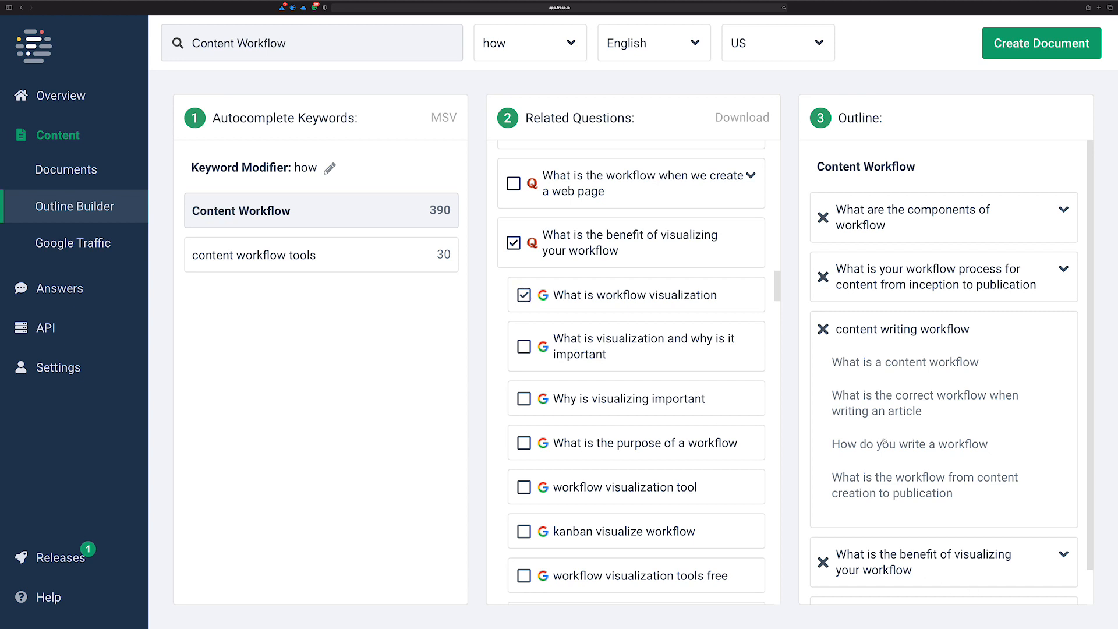
scroll(1002, 557, down, 2)
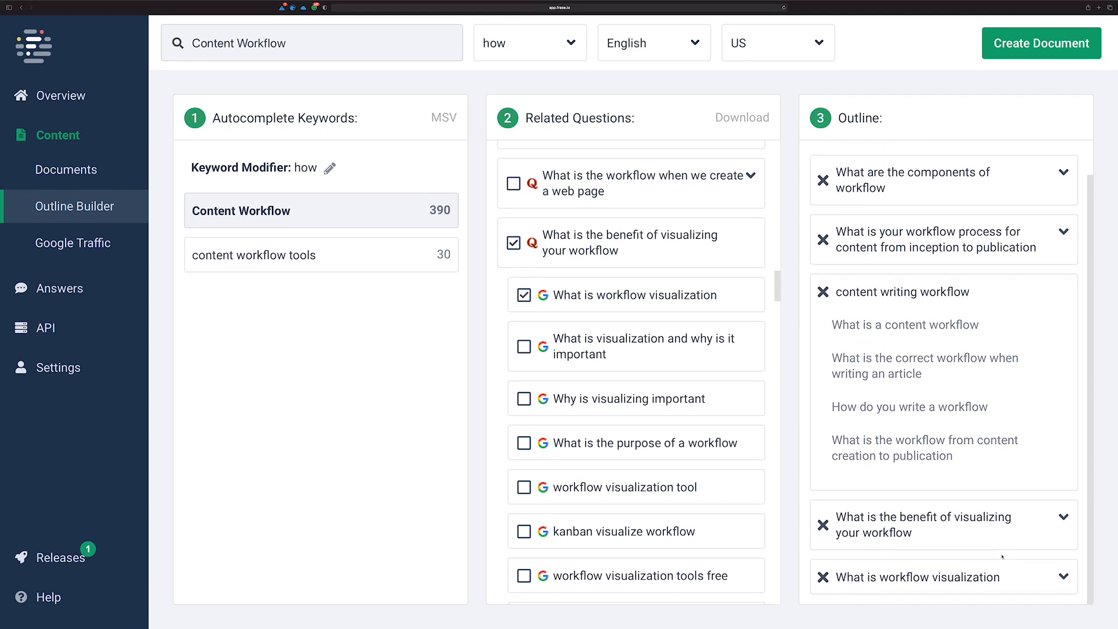
drag(990, 564, 988, 471)
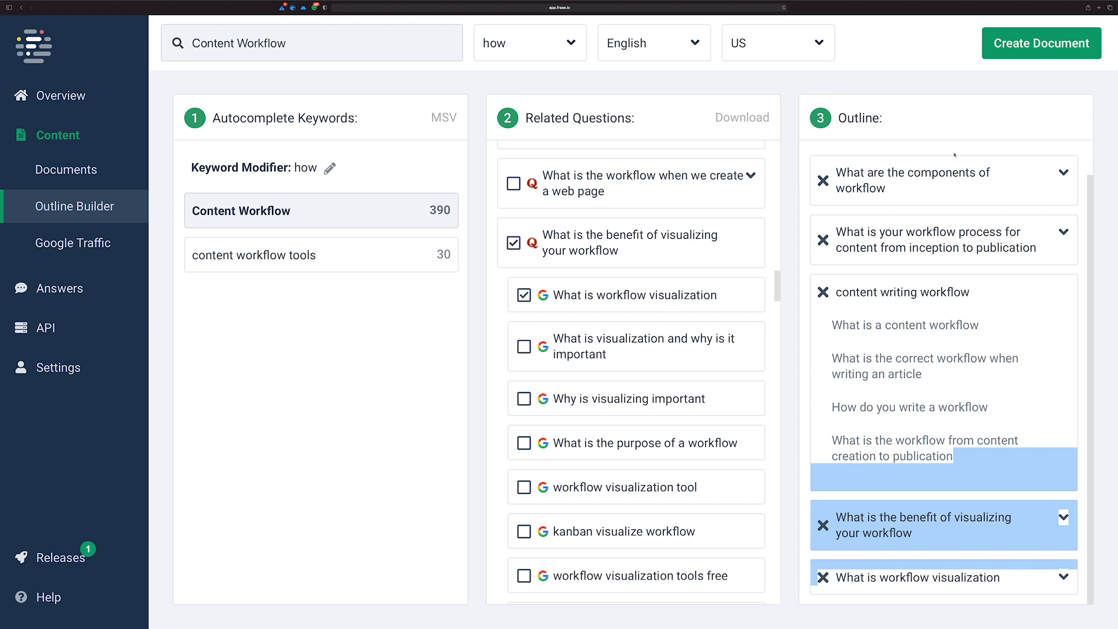
click(1040, 373)
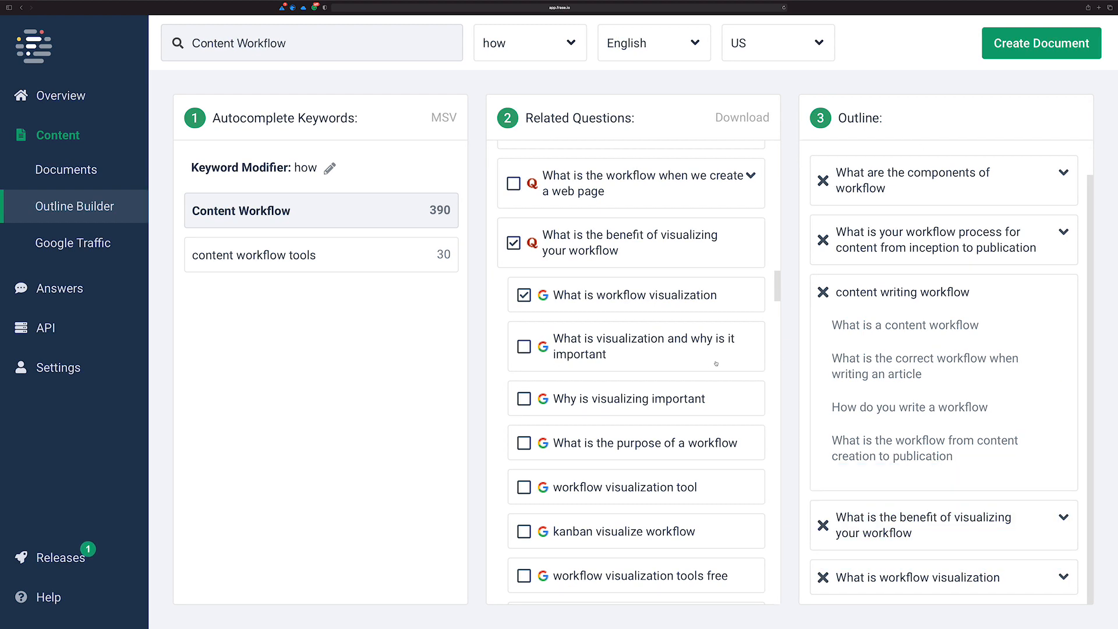
Expand "What are the components of workflow" in the outline and examine its sub-questions alongside the other outline entries
scroll(724, 372, down, 10)
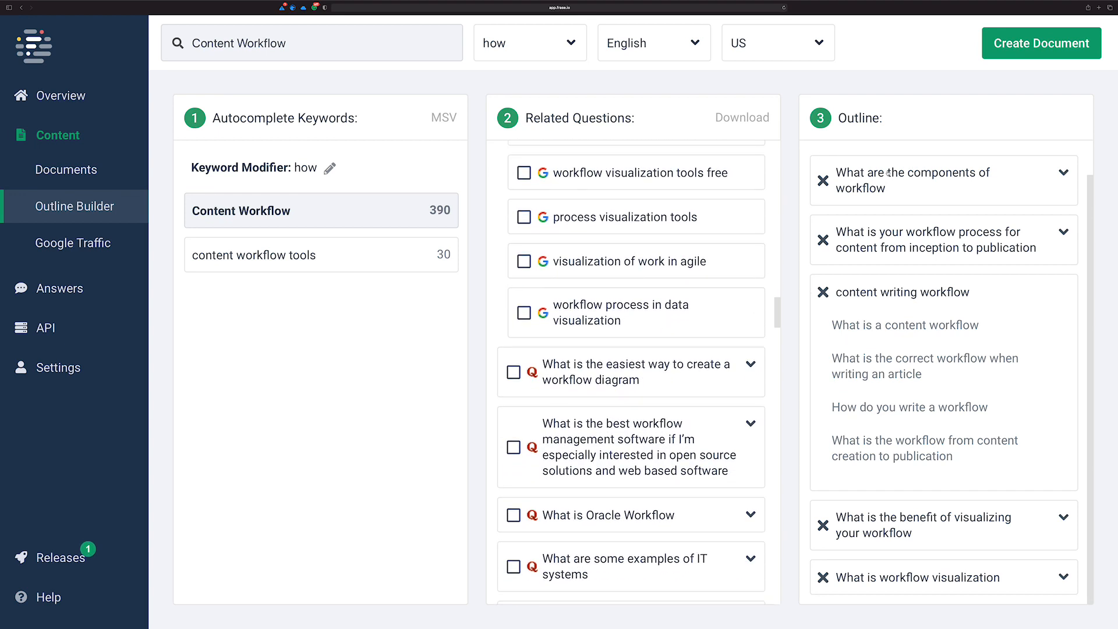
click(1063, 173)
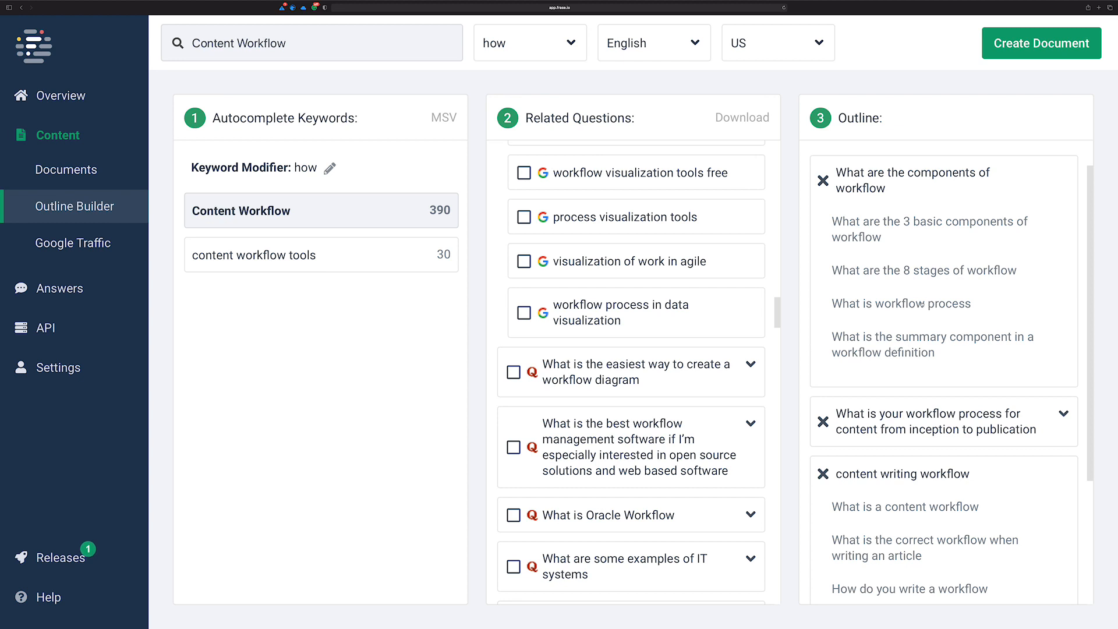
scroll(811, 331, down, 4)
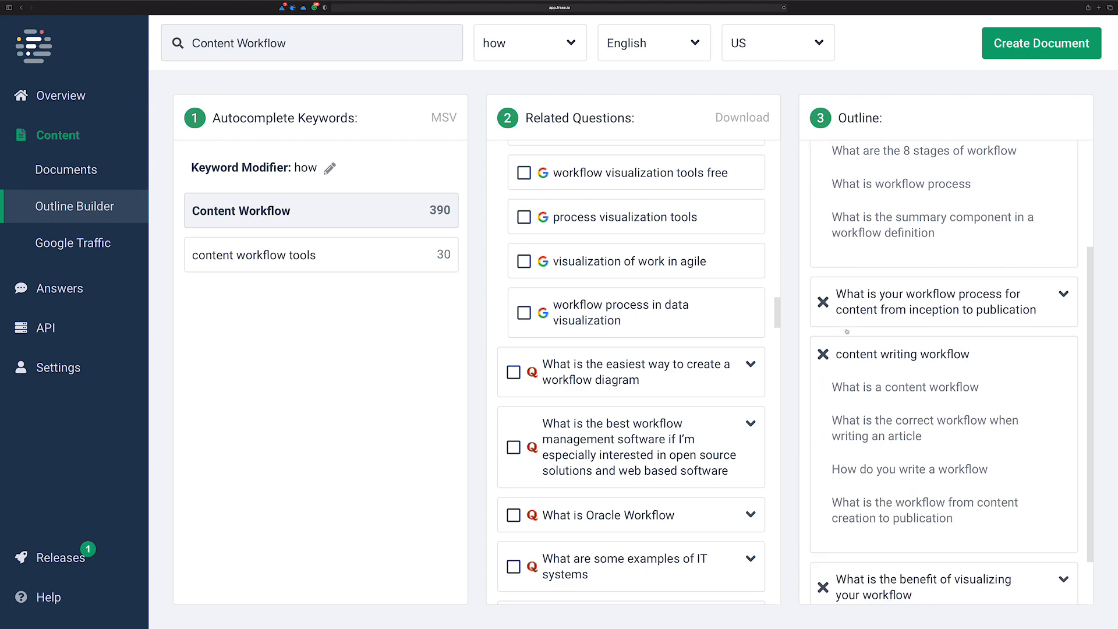
scroll(851, 350, up, 1)
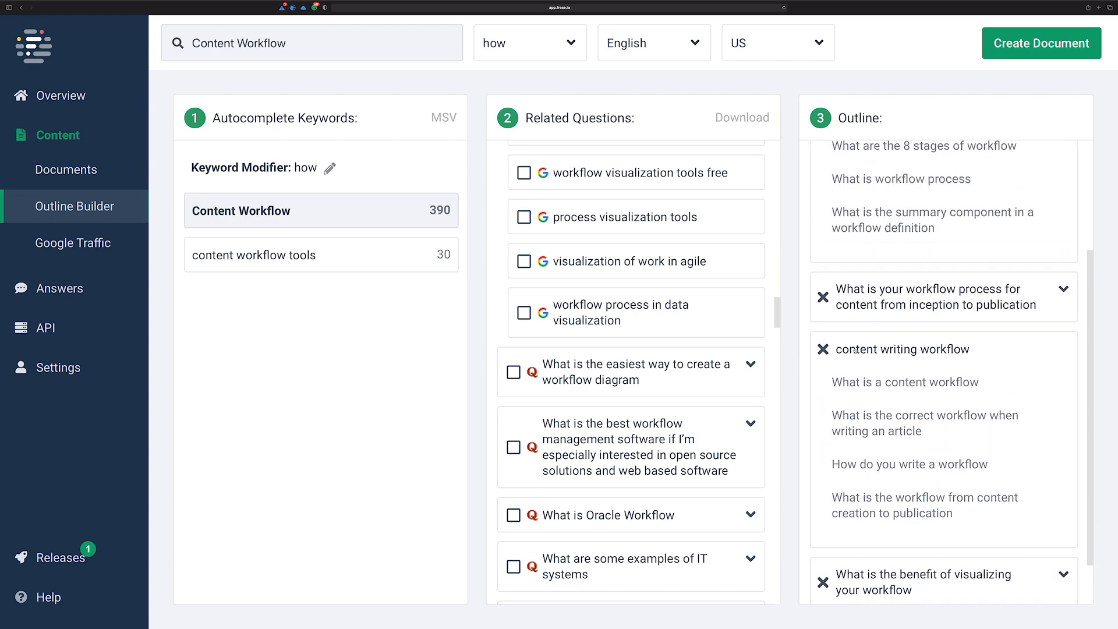
scroll(852, 349, down, 1)
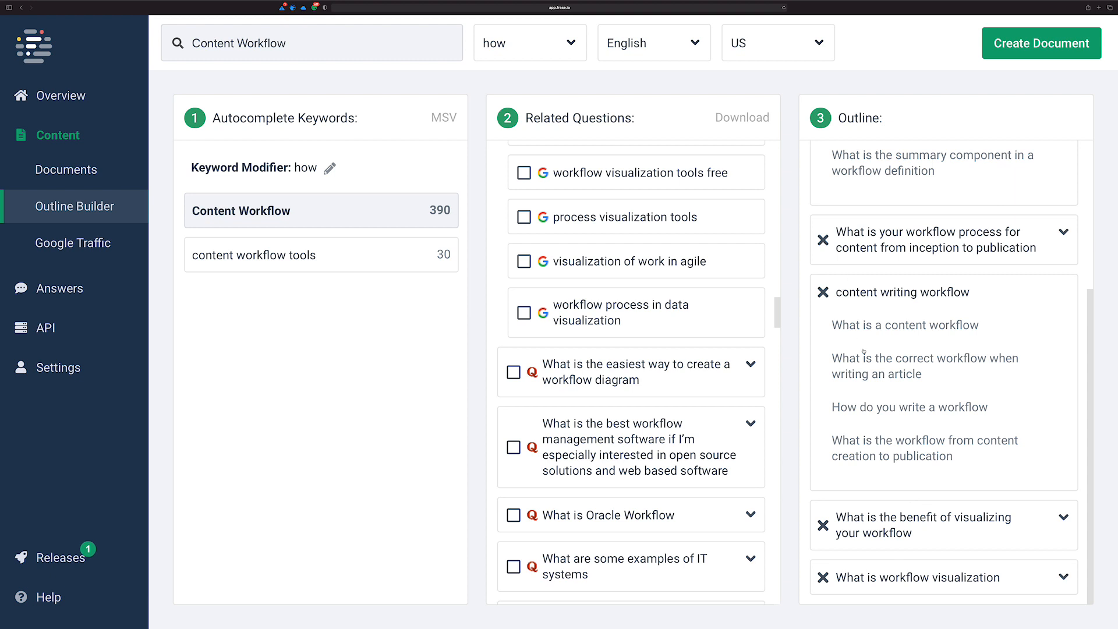
scroll(539, 208, up, 3)
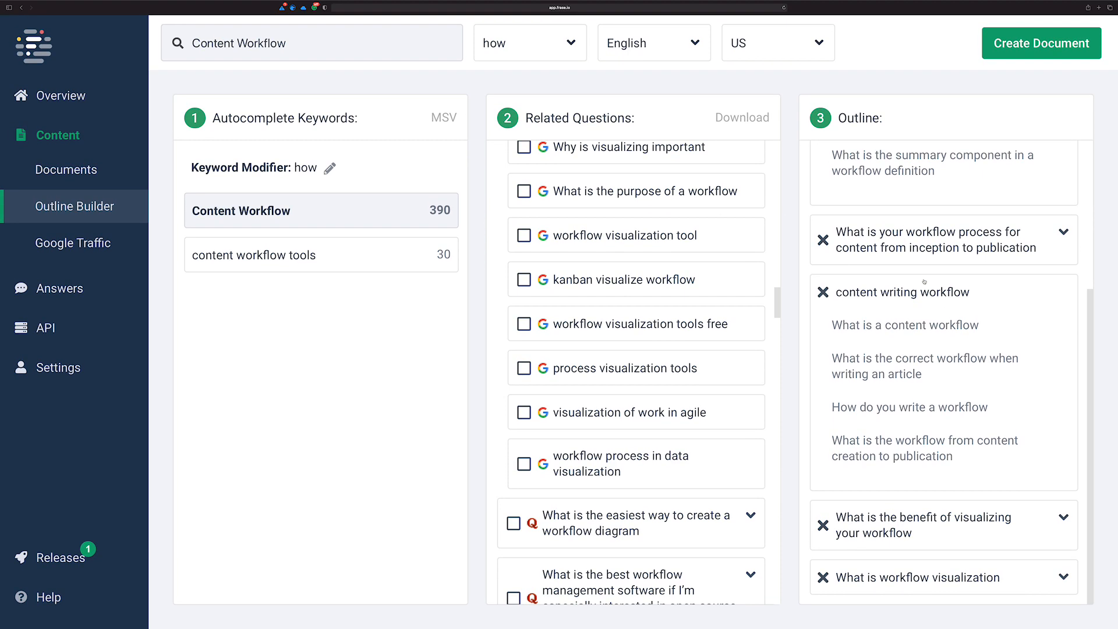
drag(1089, 301, 1096, 161)
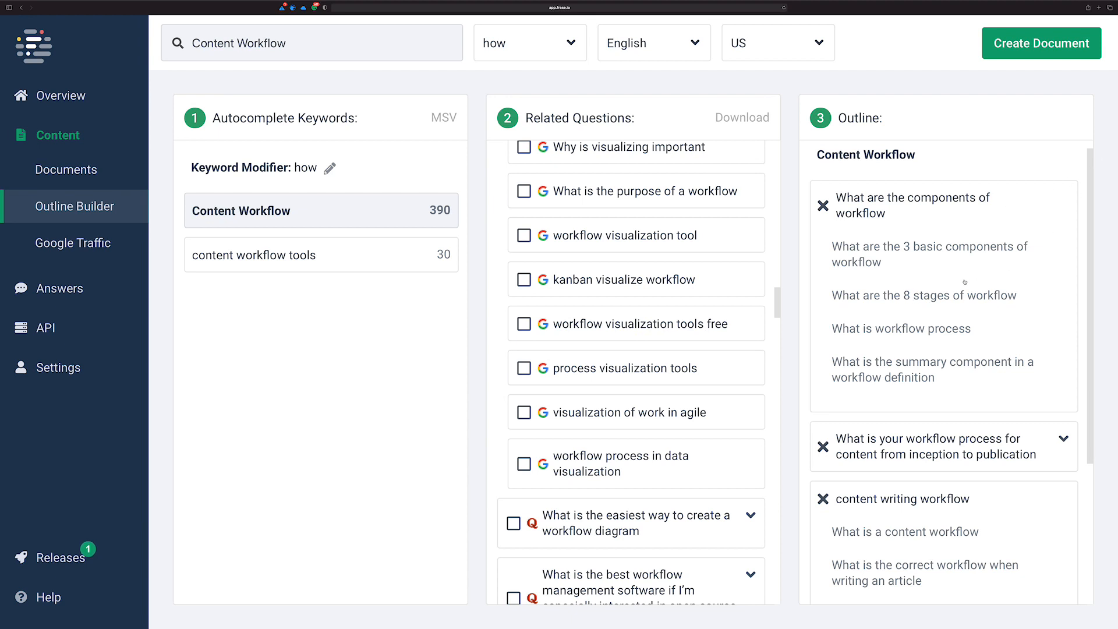
scroll(1060, 245, down, 2)
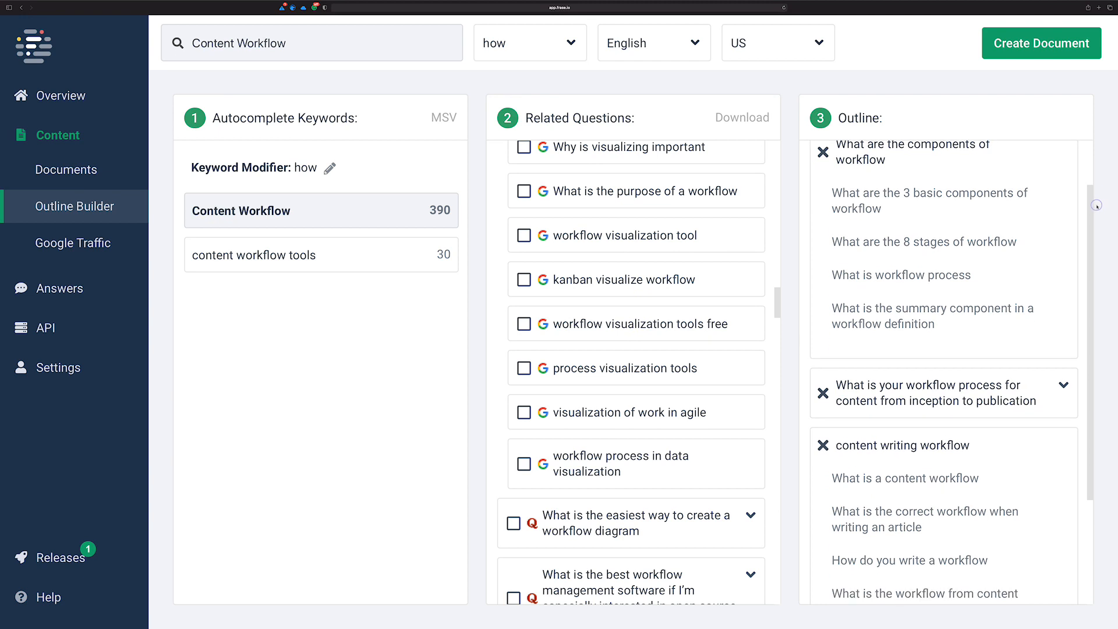
drag(1097, 206, 1107, 245)
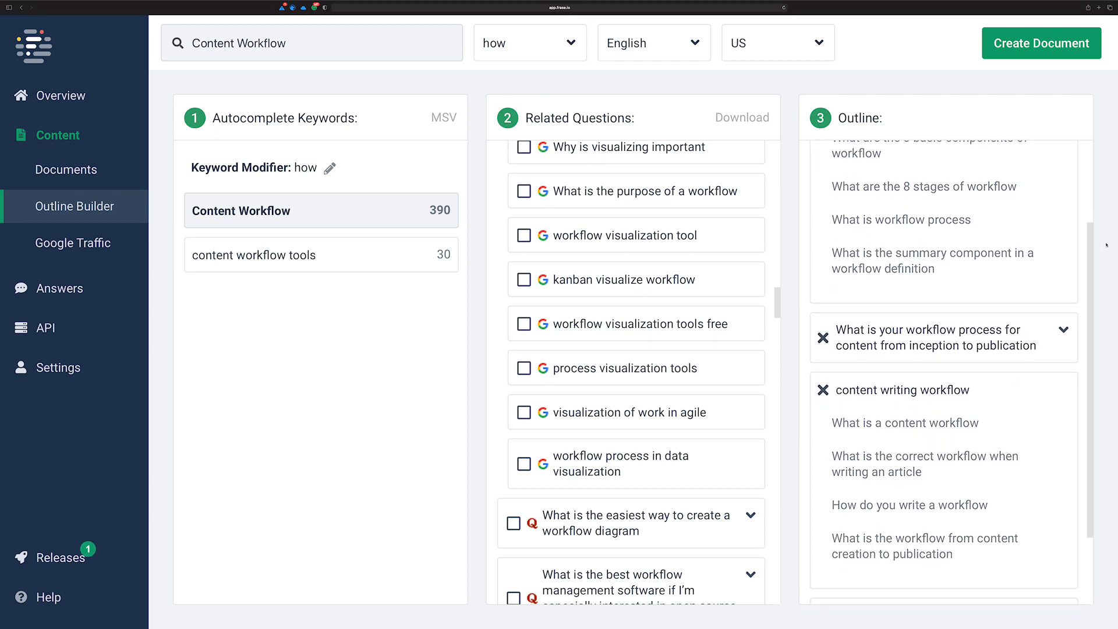
Expand "What is your workflow process for content from inception to publication" in the outline and compare its sub-questions with the neighbouring entries
click(982, 334)
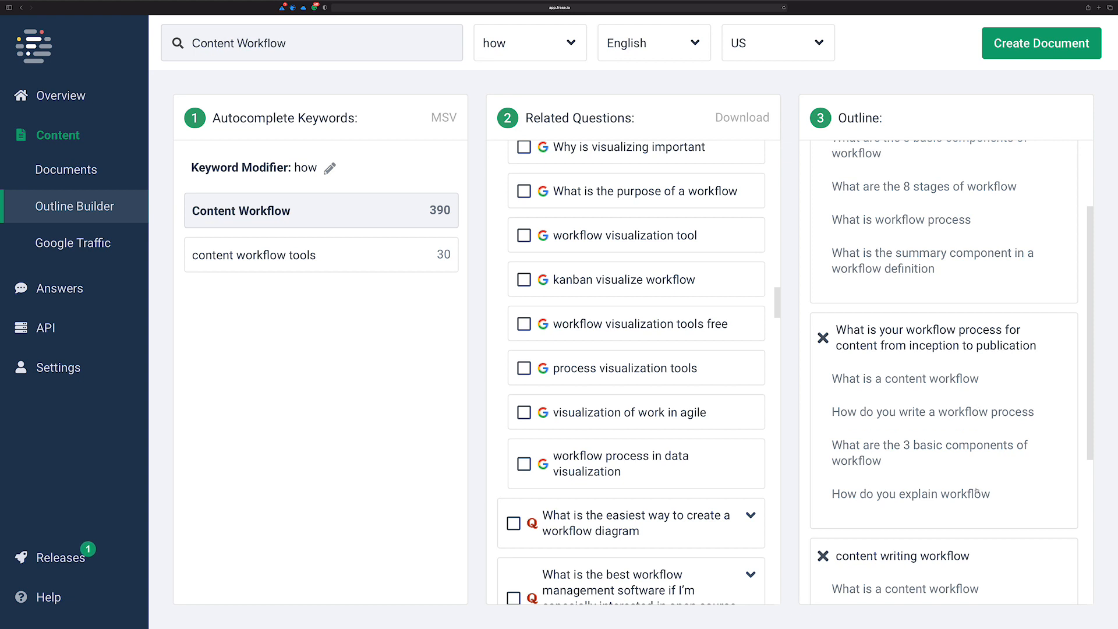
scroll(830, 260, down, 2)
scroll(824, 232, up, 5)
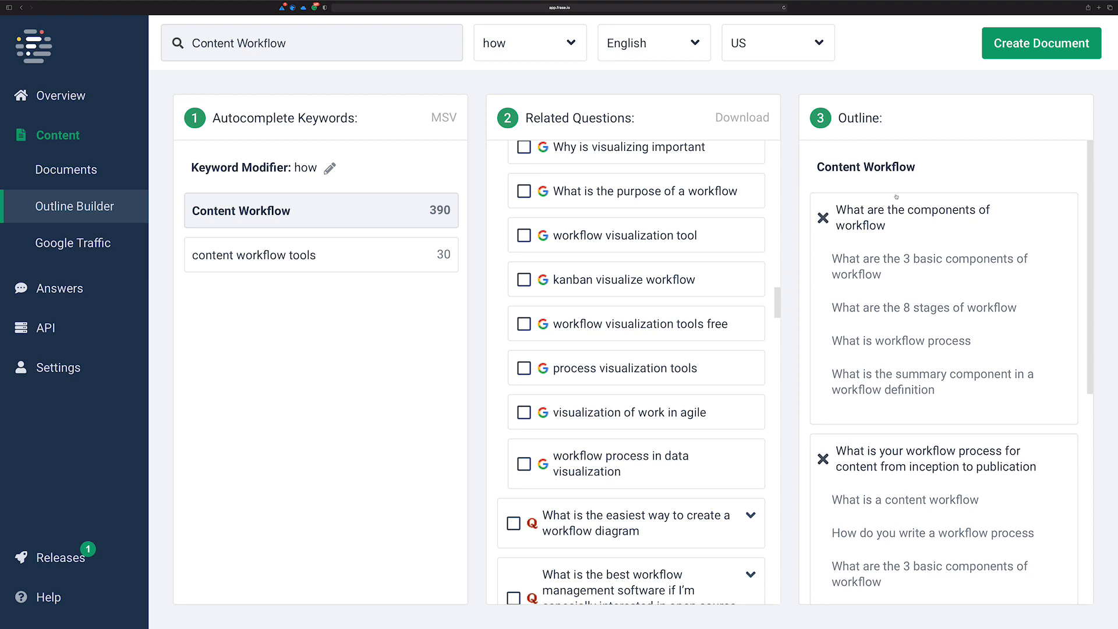
Remove "What are the components of workflow" and "content writing workflow" from the outline
click(823, 217)
scroll(892, 277, down, 3)
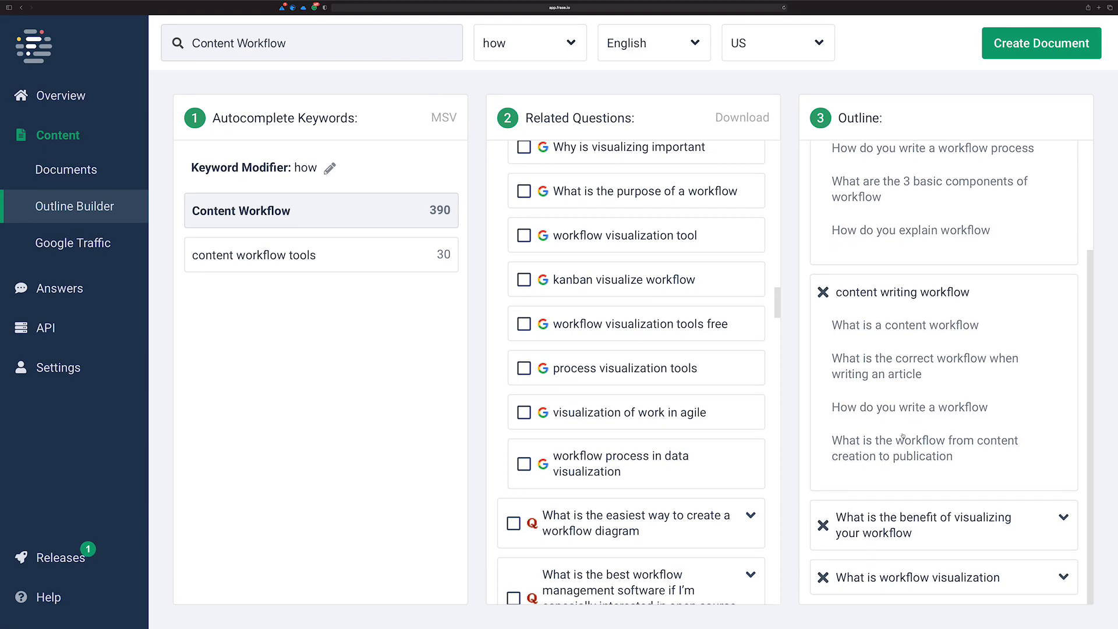
click(822, 291)
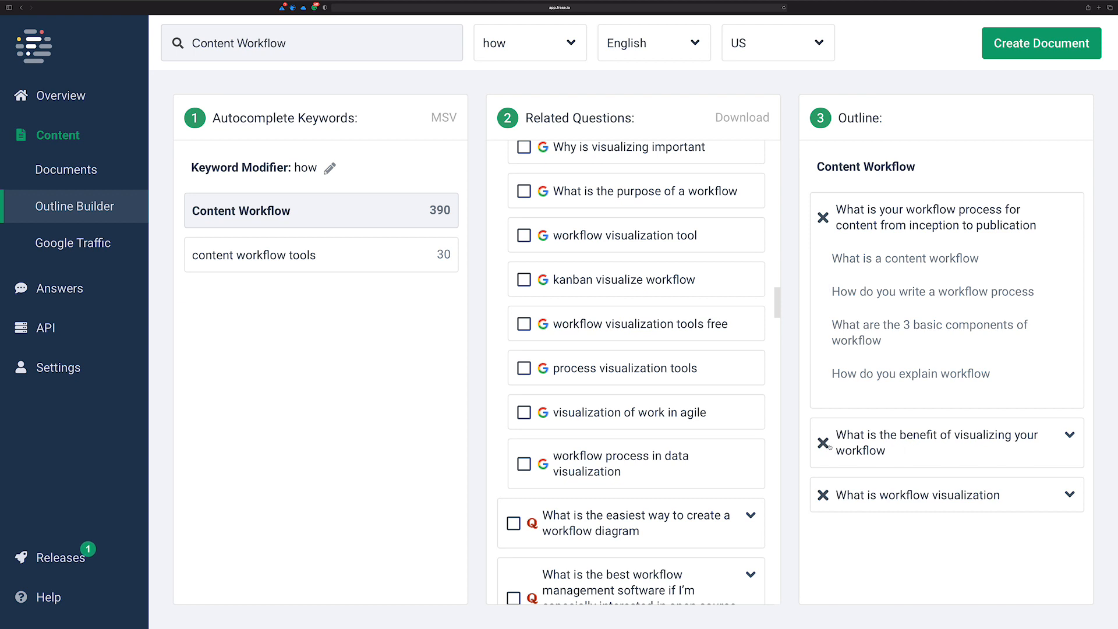
Expand "What is the benefit of visualizing your workflow" and "What is workflow visualization" in the outline and examine their sub-questions
click(1070, 435)
scroll(932, 419, down, 2)
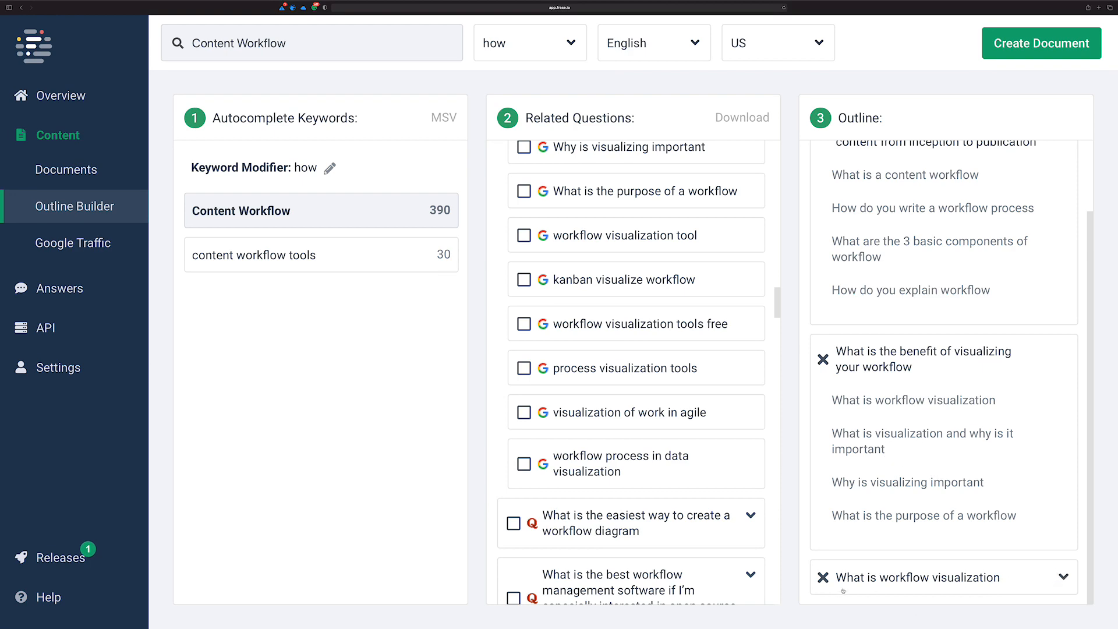
click(1061, 578)
scroll(937, 367, down, 3)
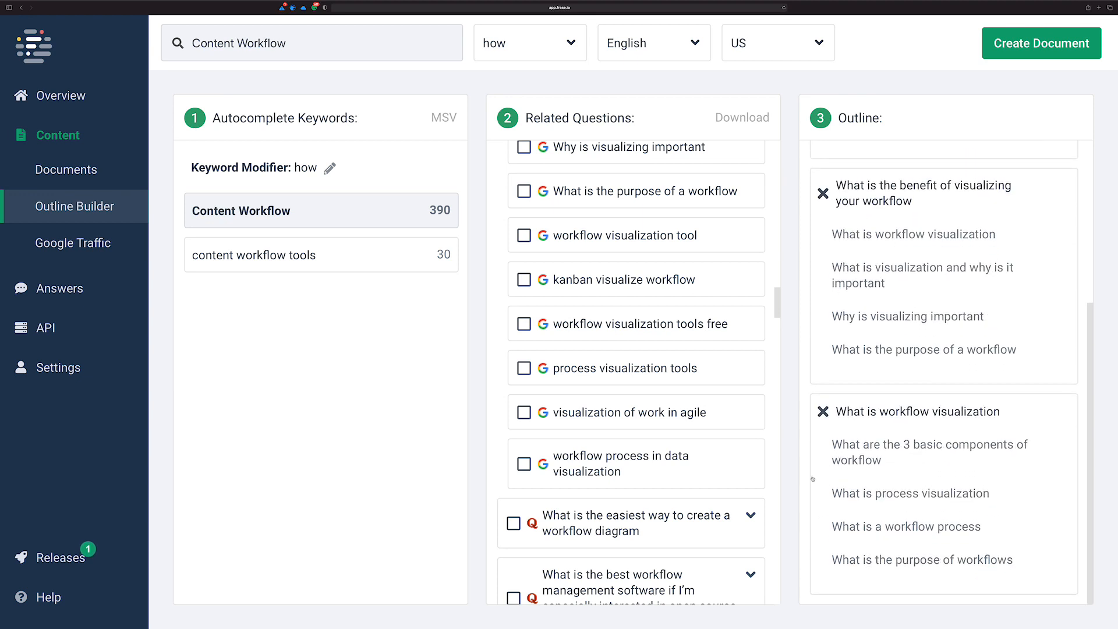
scroll(912, 475, up, 1)
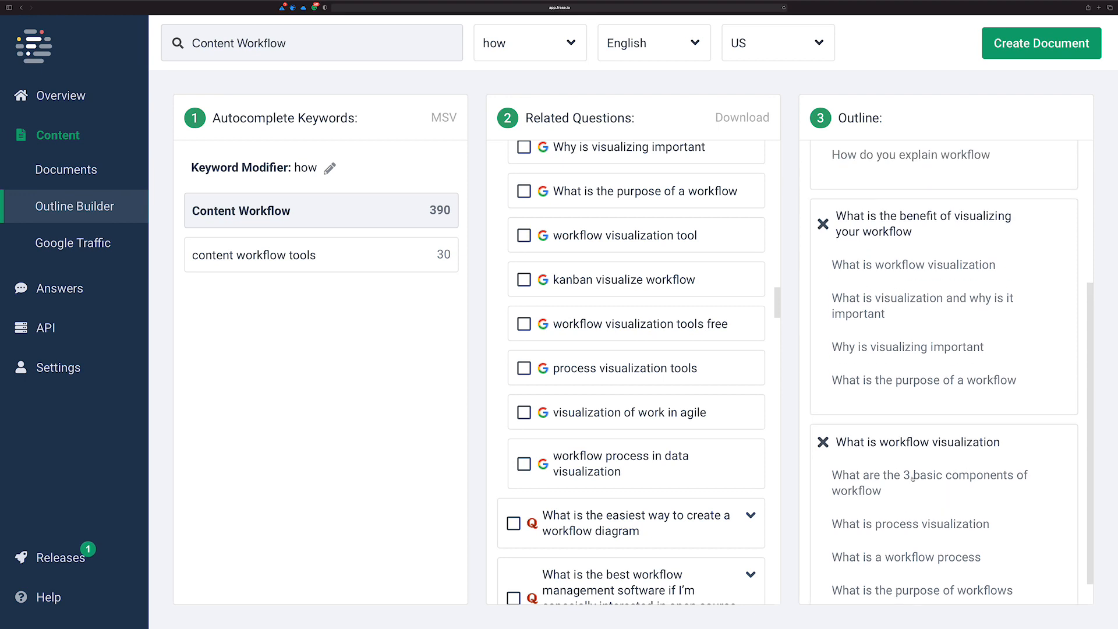
scroll(912, 476, down, 1)
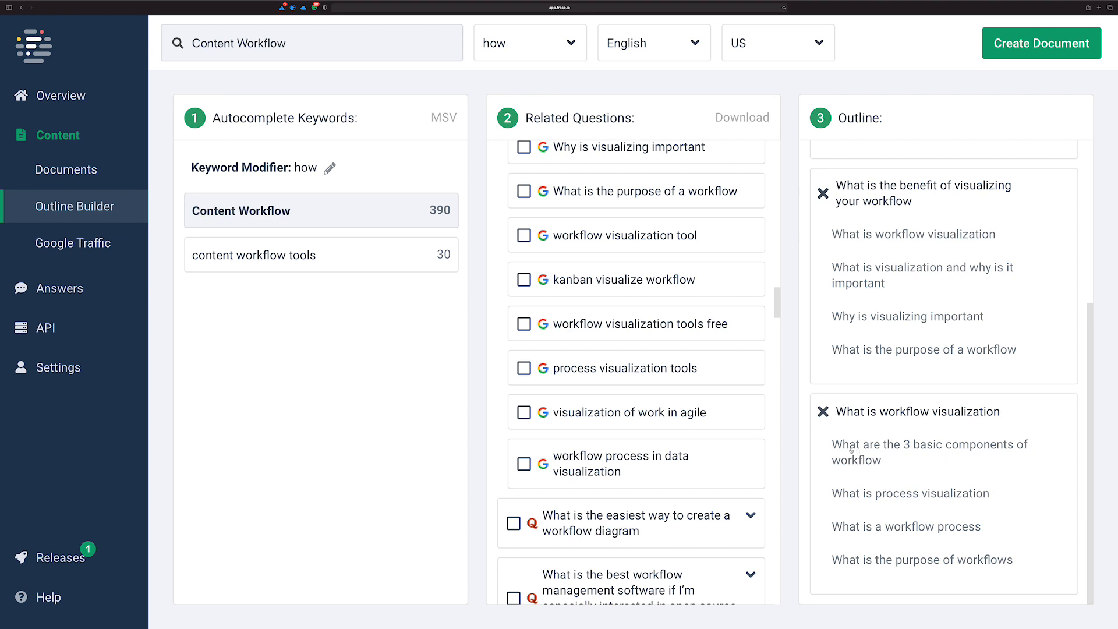
scroll(873, 350, up, 5)
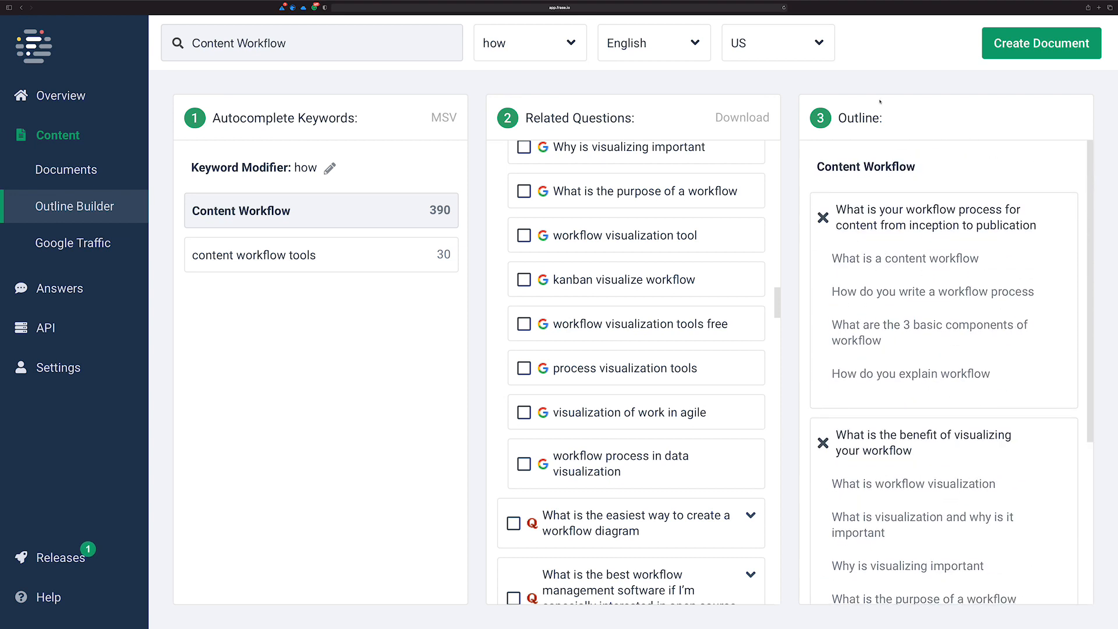
Create a new-content document from the outline for the query Content Workflow, choosing the document language in the advanced settings
click(1042, 43)
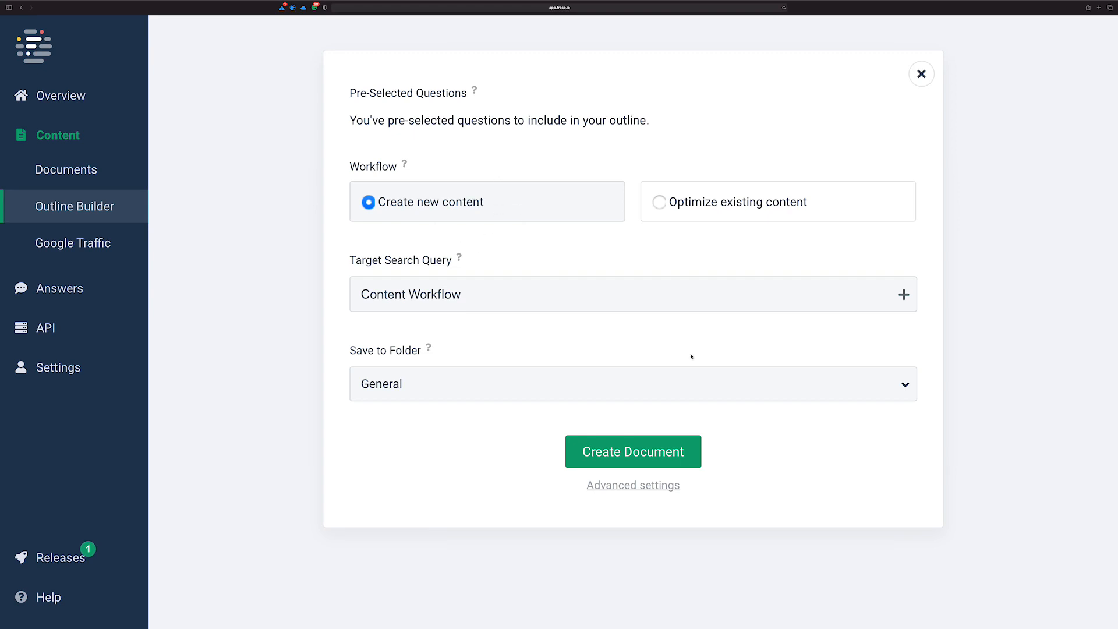
click(648, 488)
scroll(357, 479, down, 3)
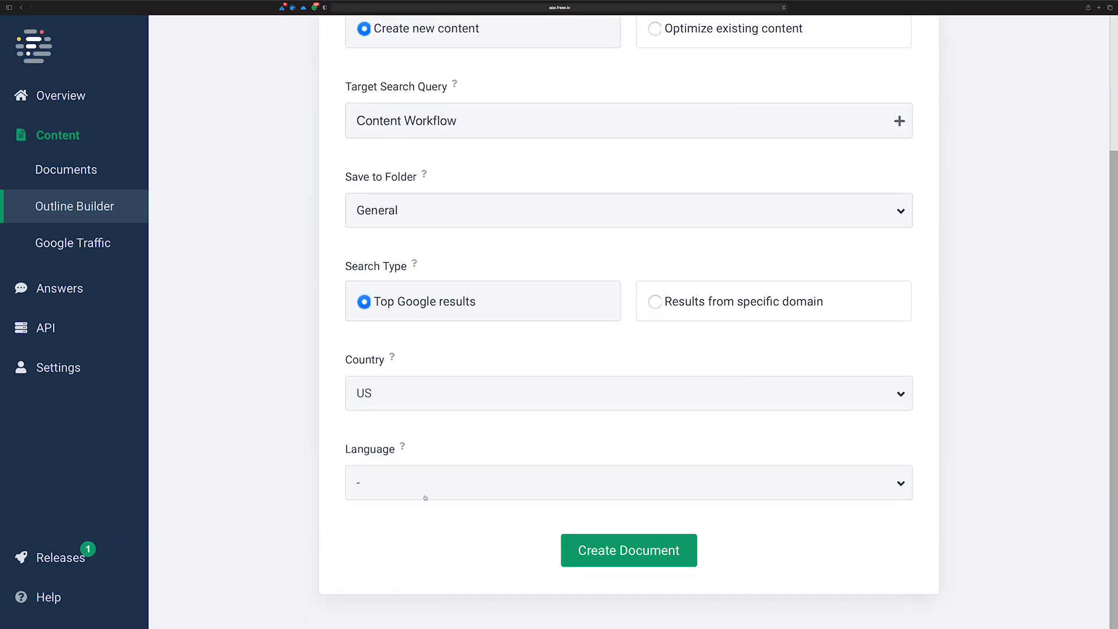
click(379, 487)
click(384, 510)
click(620, 549)
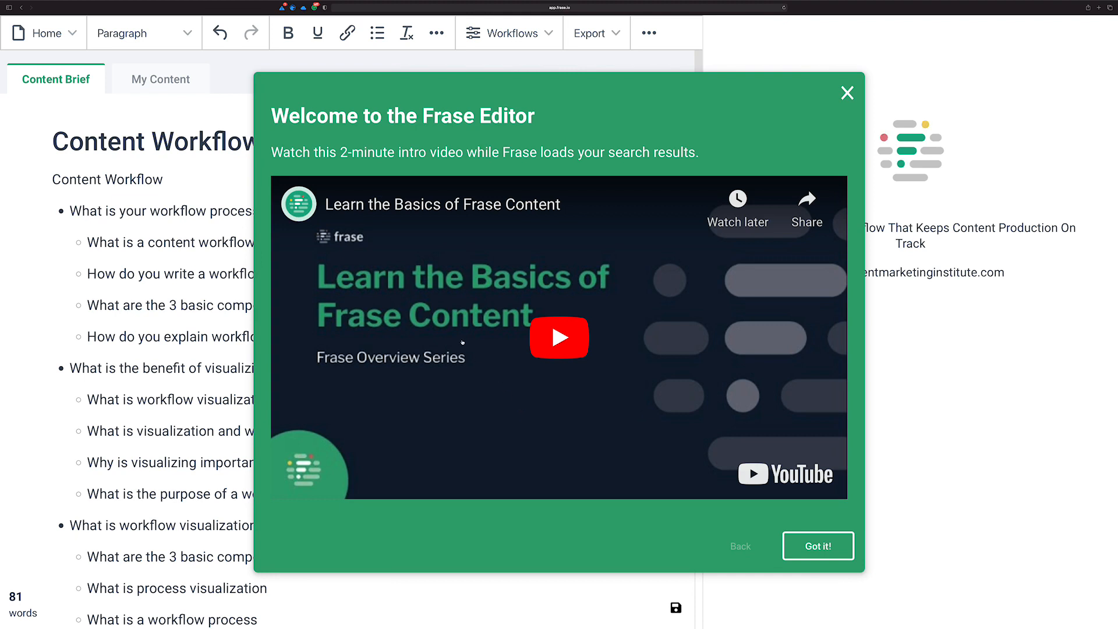
Dismiss the Frase Editor intro video and go through the feature tour from Top Results to Editor Workflows
click(830, 557)
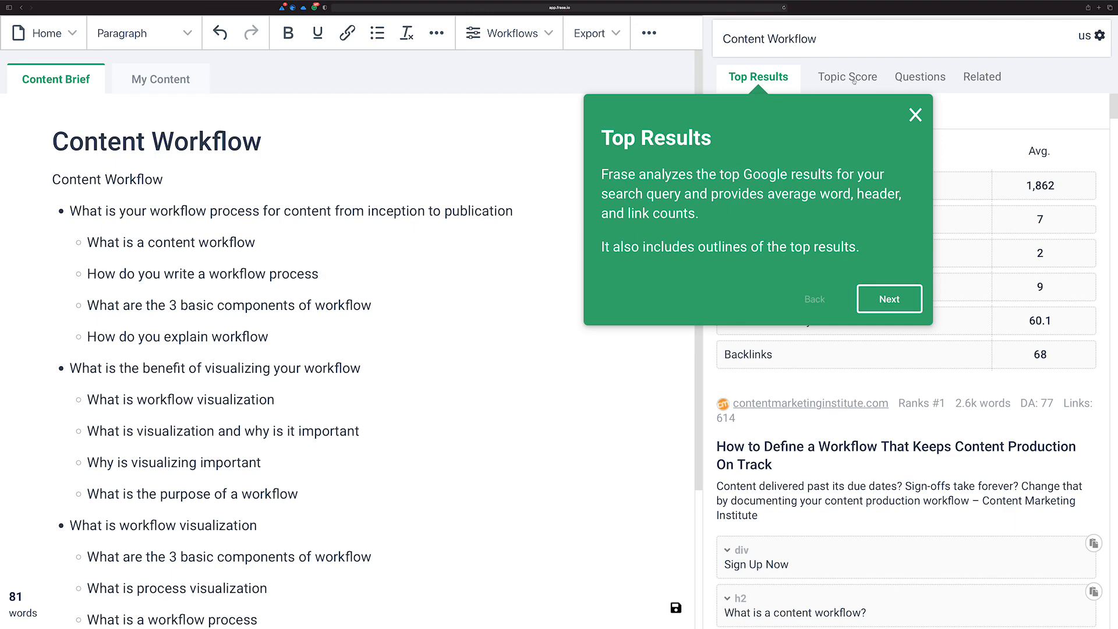
click(887, 301)
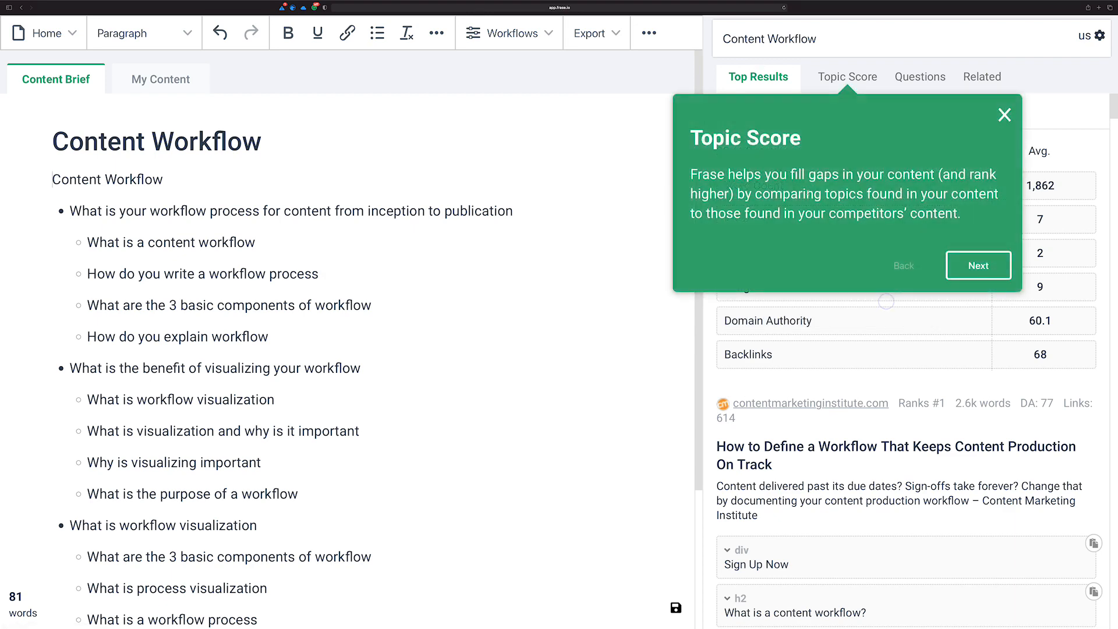
click(982, 267)
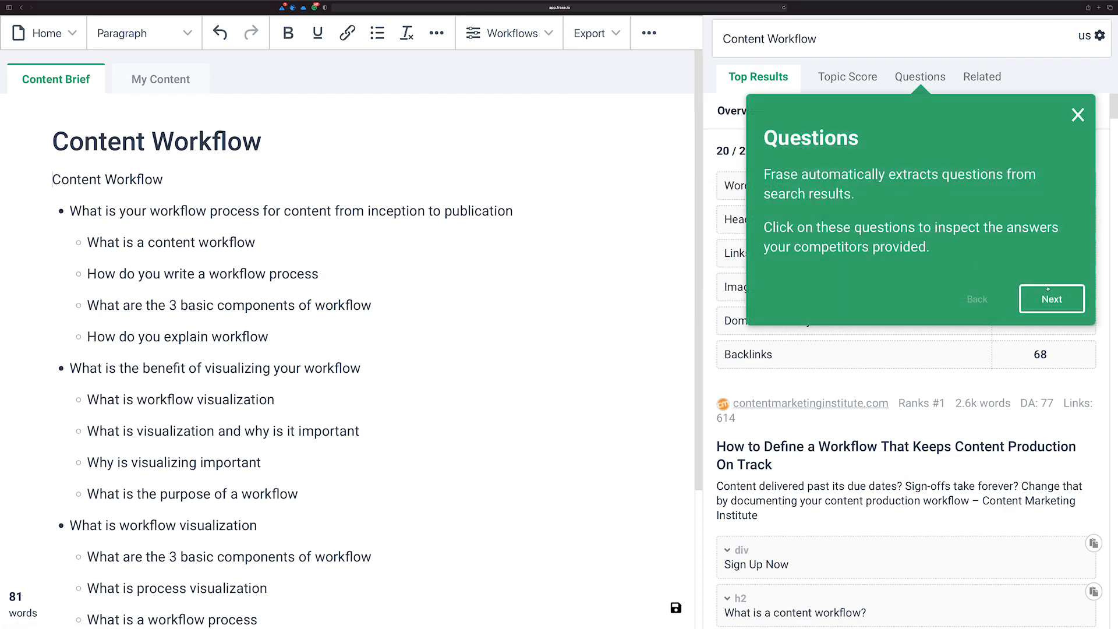
click(1053, 302)
click(1074, 266)
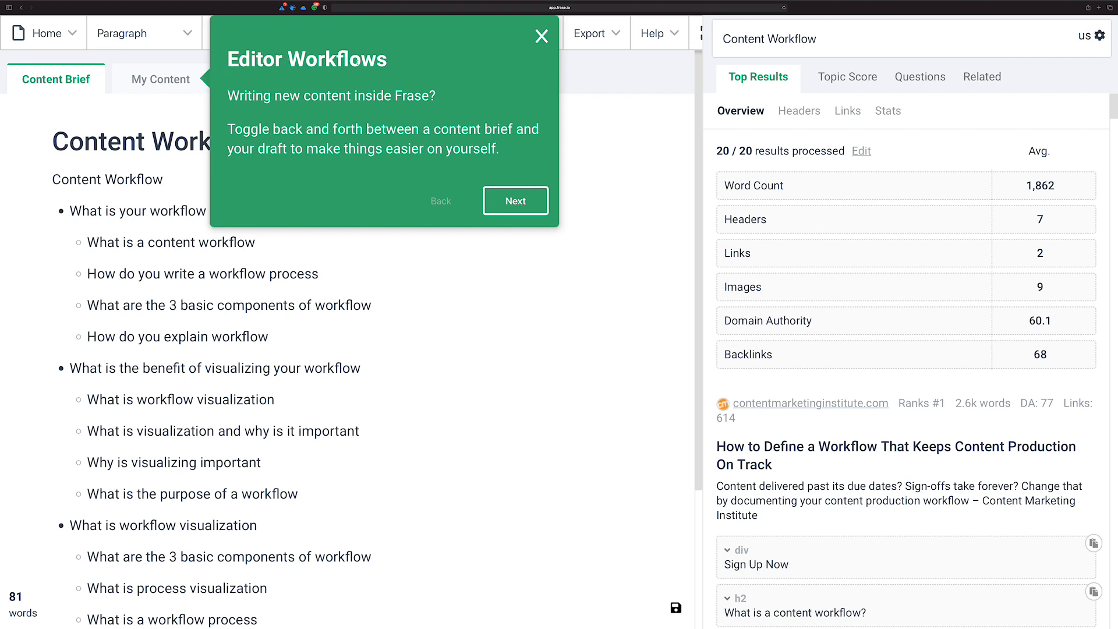
click(505, 201)
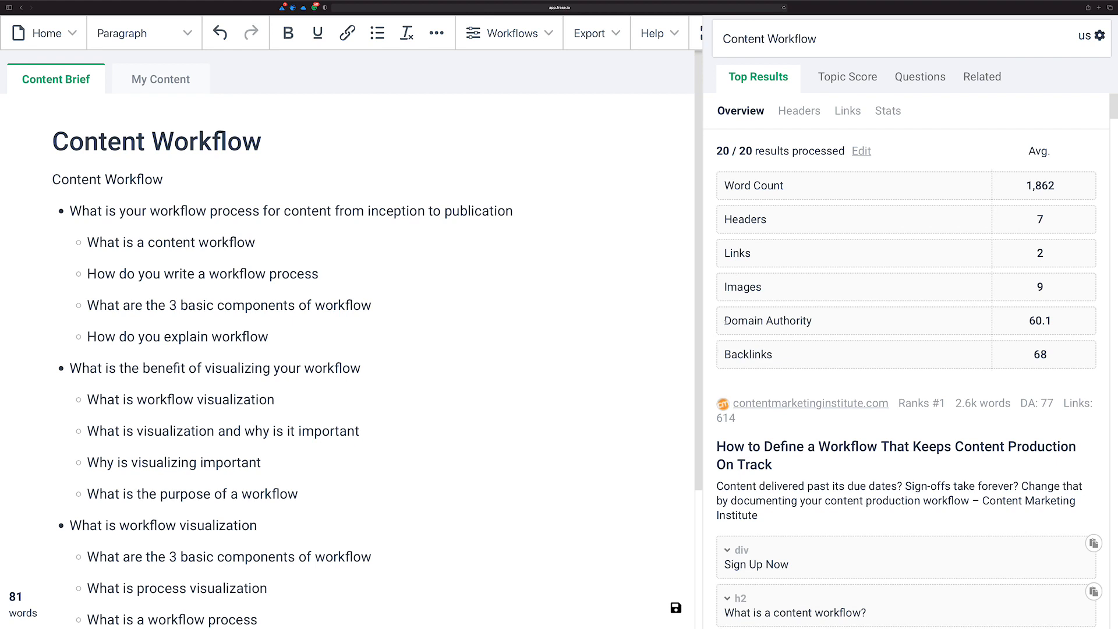
Examine the average domain authority and backlinks of the top results, and compare them with the contentmarketinginstitute.com result's metrics
drag(725, 321, 1055, 355)
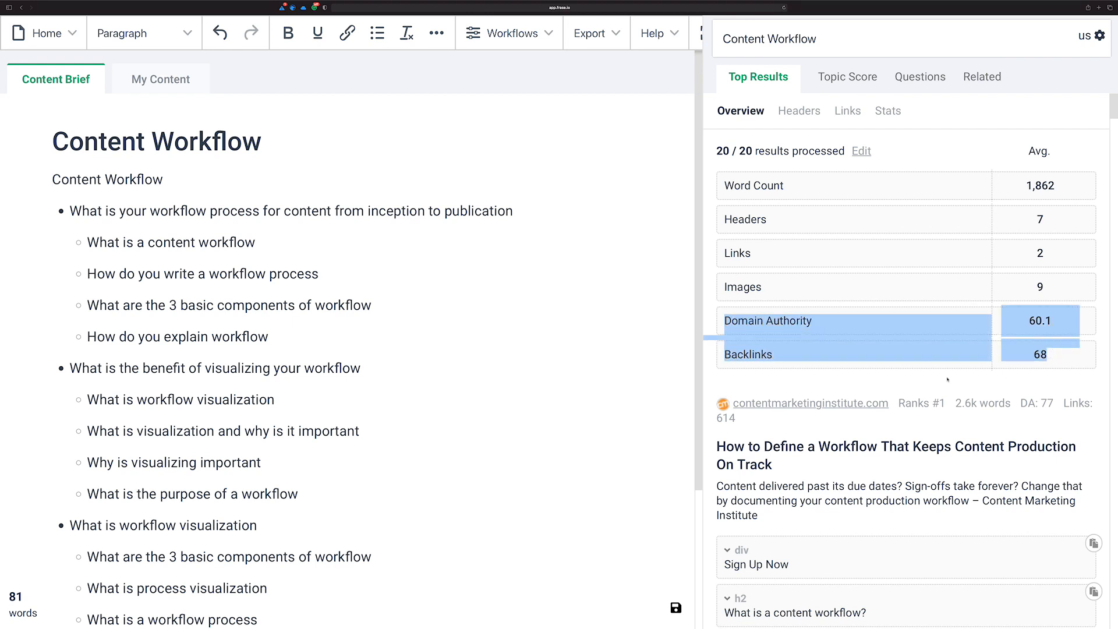
click(1053, 352)
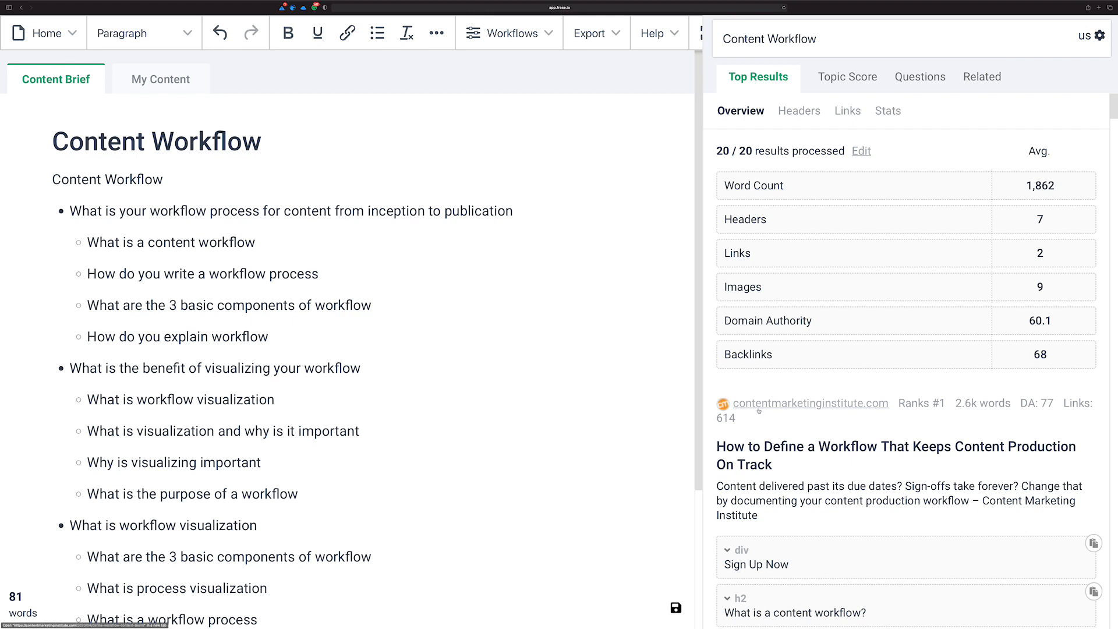
scroll(954, 407, down, 1)
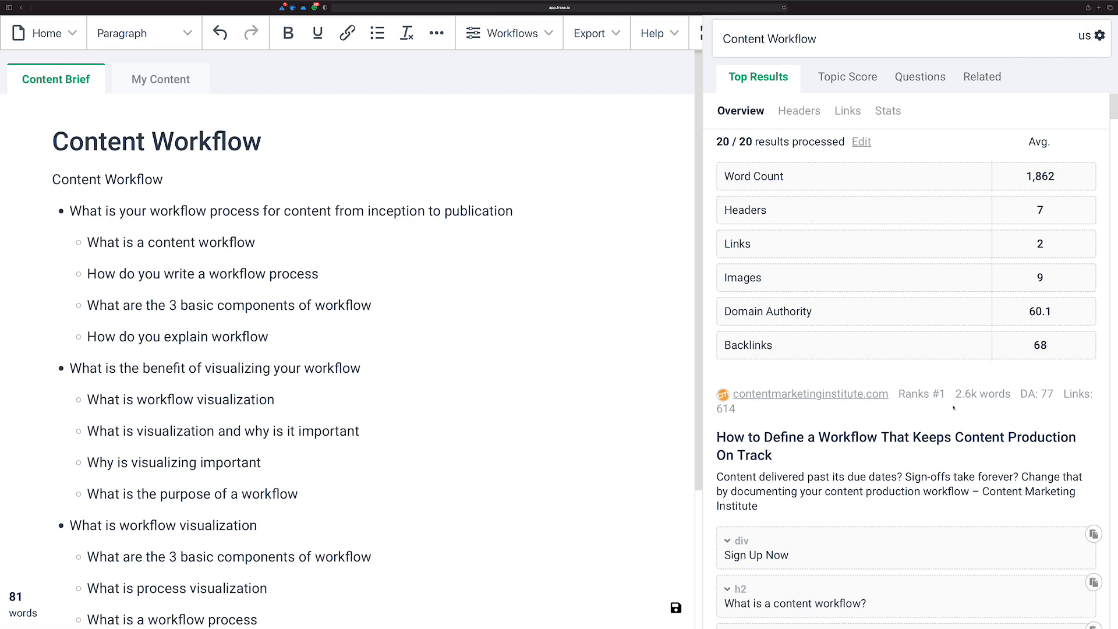
scroll(814, 331, down, 3)
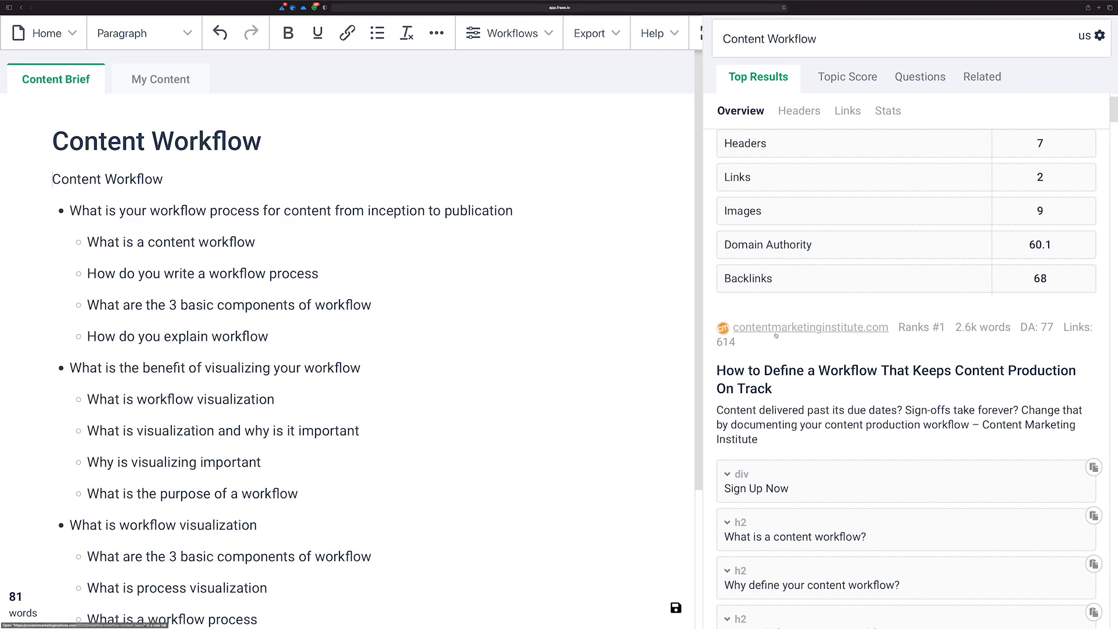
drag(955, 327, 1021, 327)
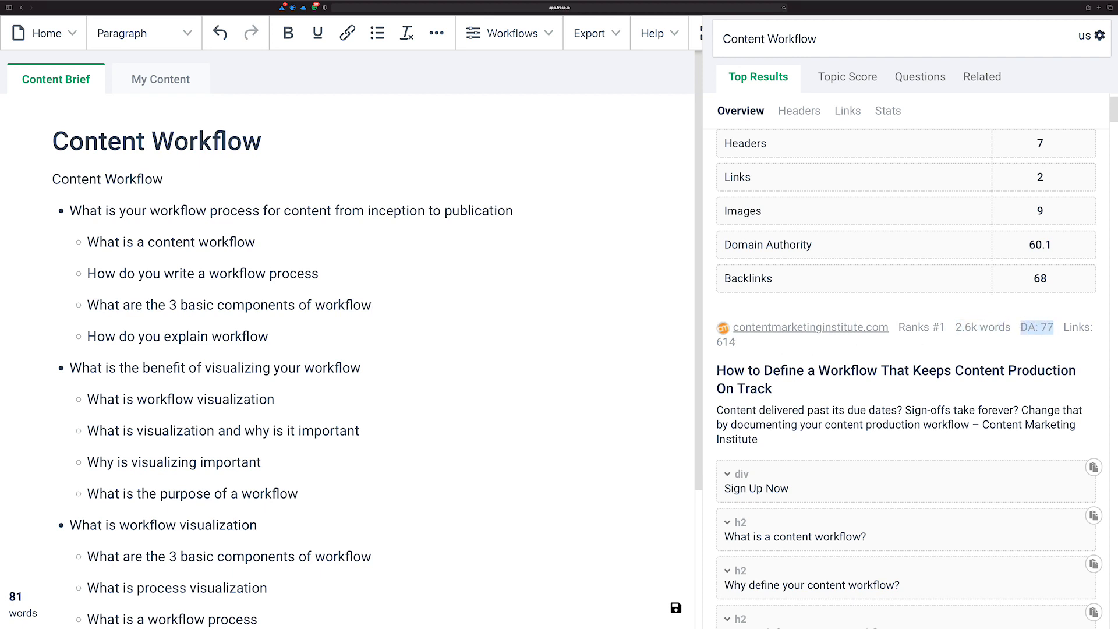
drag(737, 343, 716, 343)
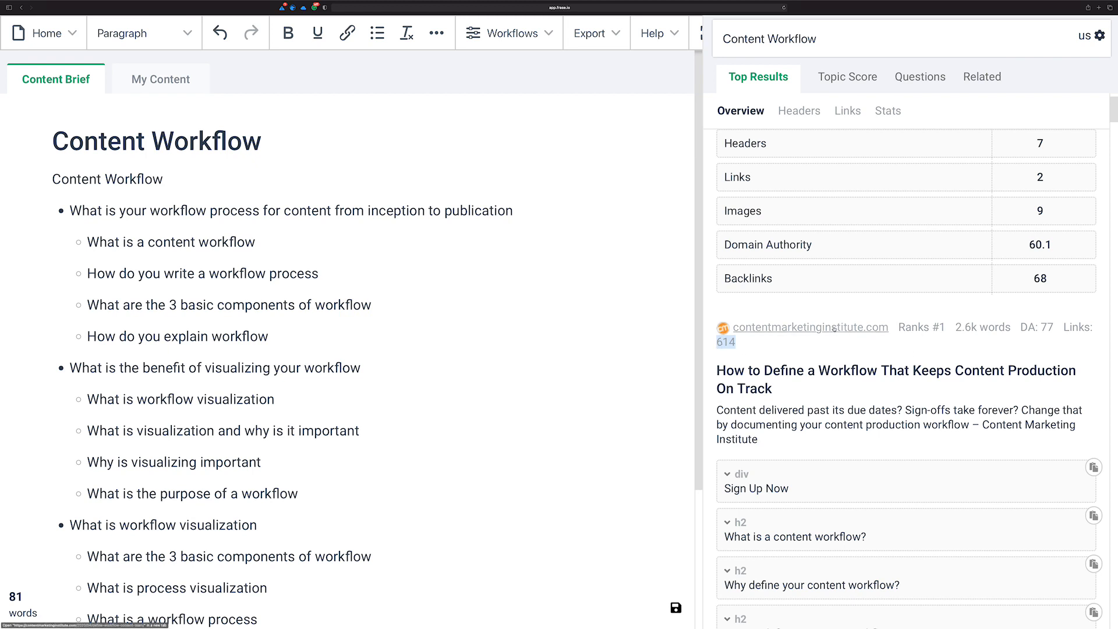
Open the top-ranked contentmarketinginstitute.com article and enlarge the page for reading
click(777, 329)
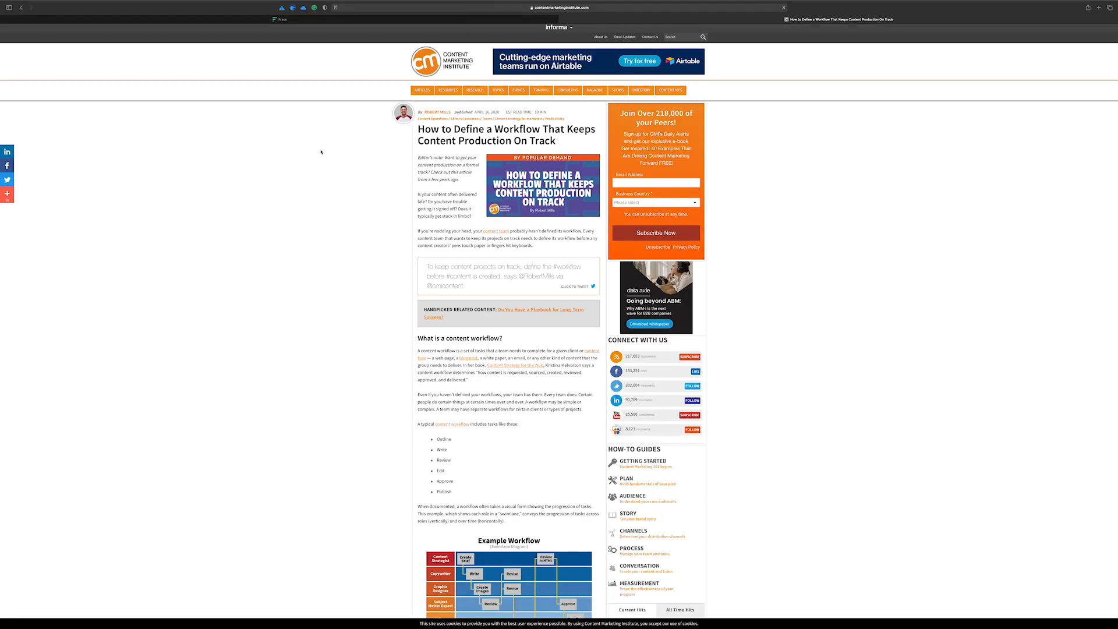
key(super+plus)
key(super+plus)
key(super+plus)
key(super+plus)
key(super+plus)
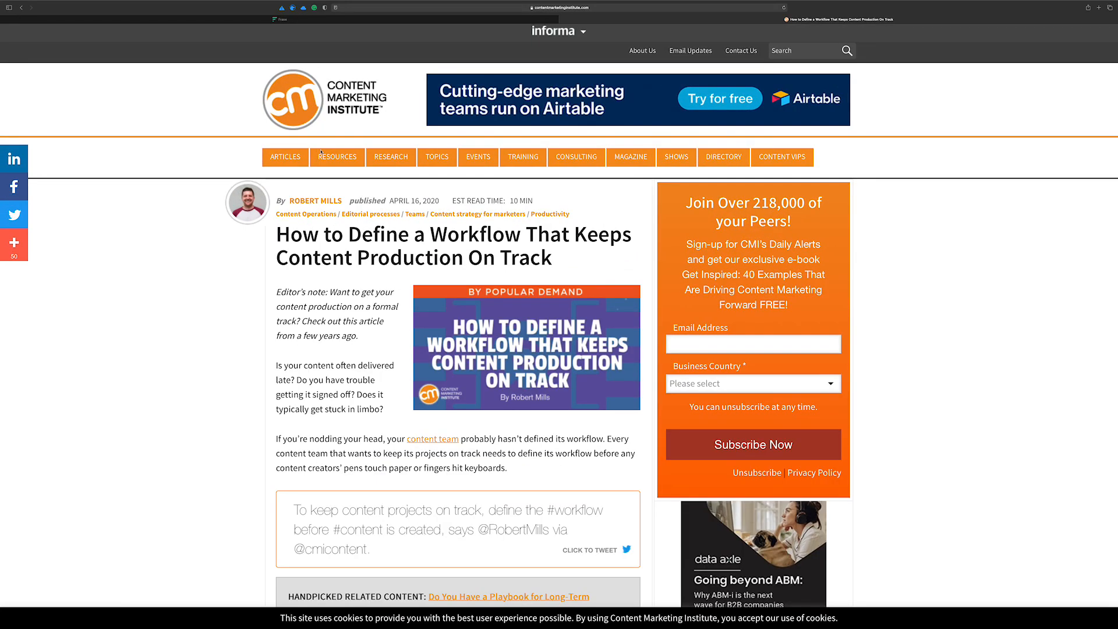
key(super+plus)
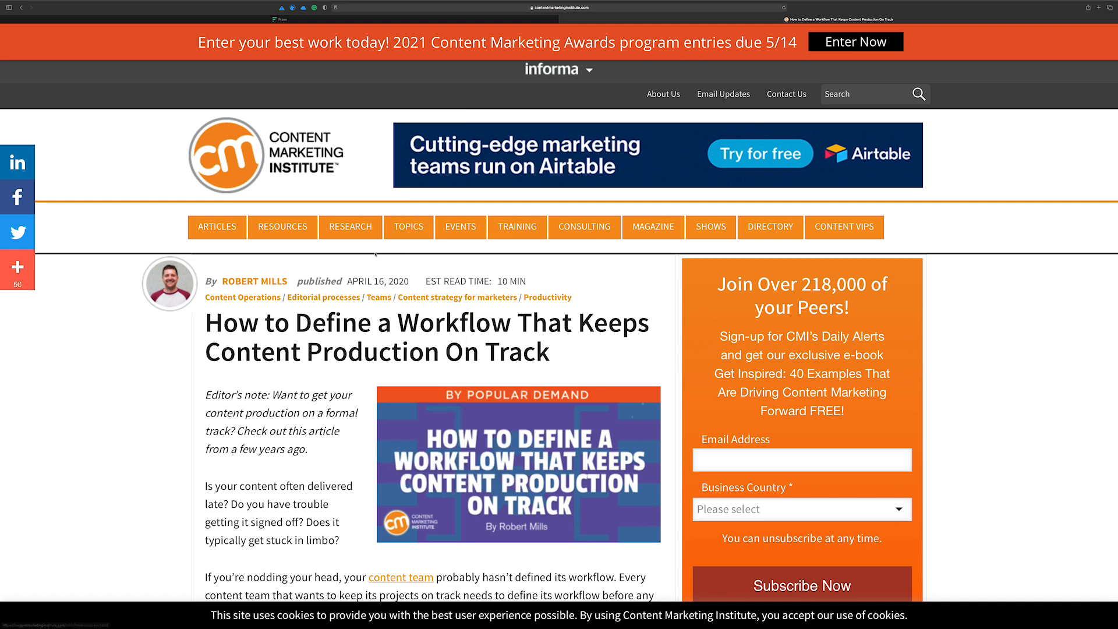
Dismiss the newsletter sign-up pop-up and examine the article's headline, header area and introduction
scroll(226, 345, down, 1)
scroll(225, 345, down, 1)
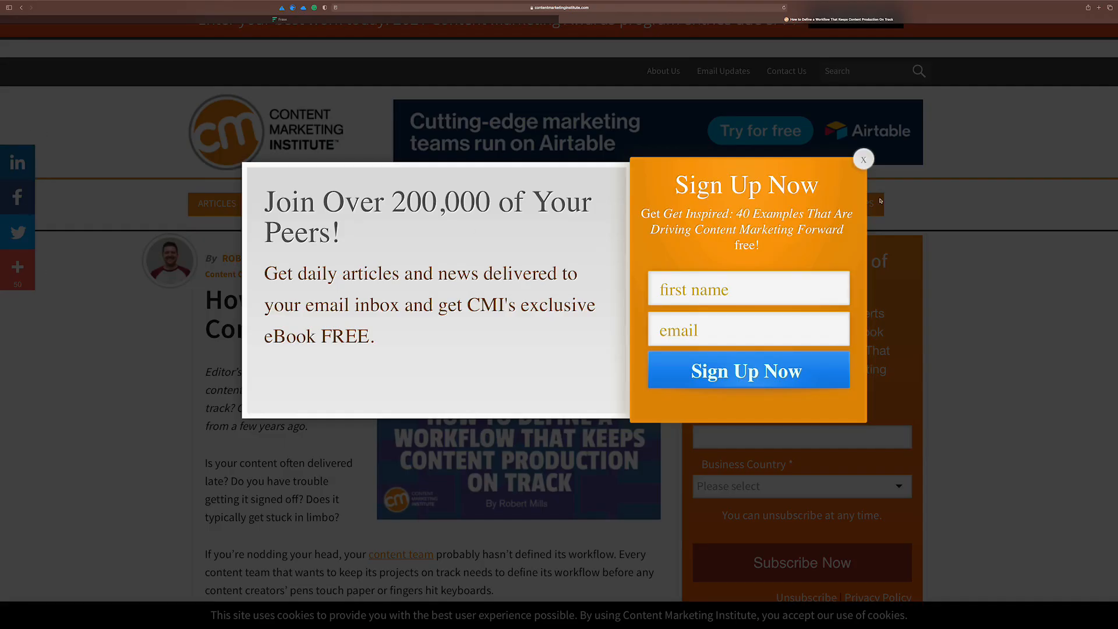
click(863, 159)
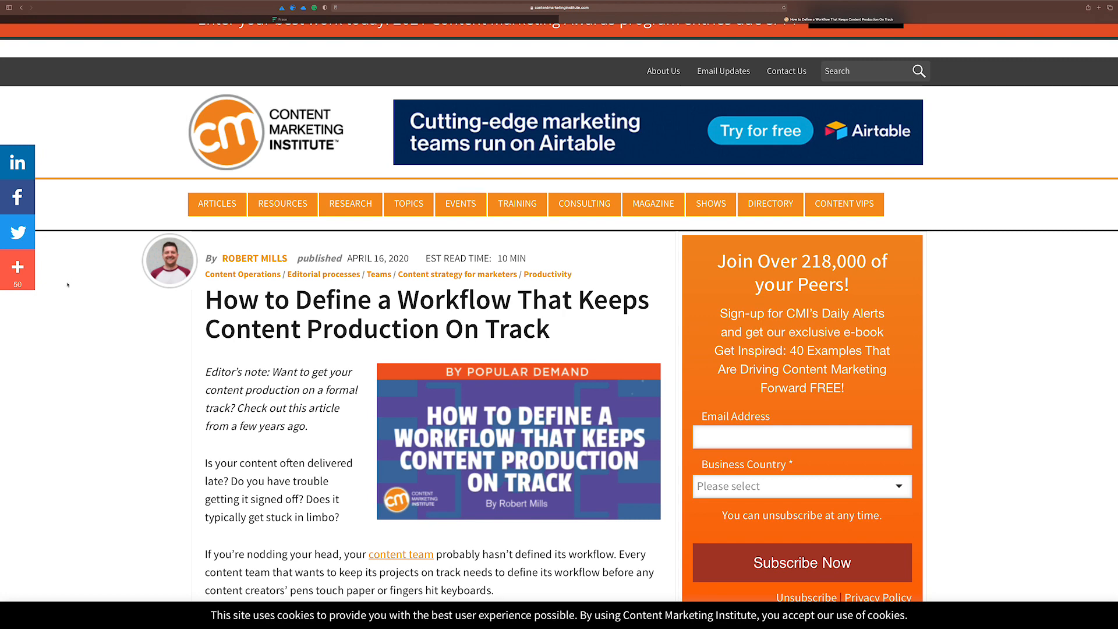
scroll(68, 285, down, 3)
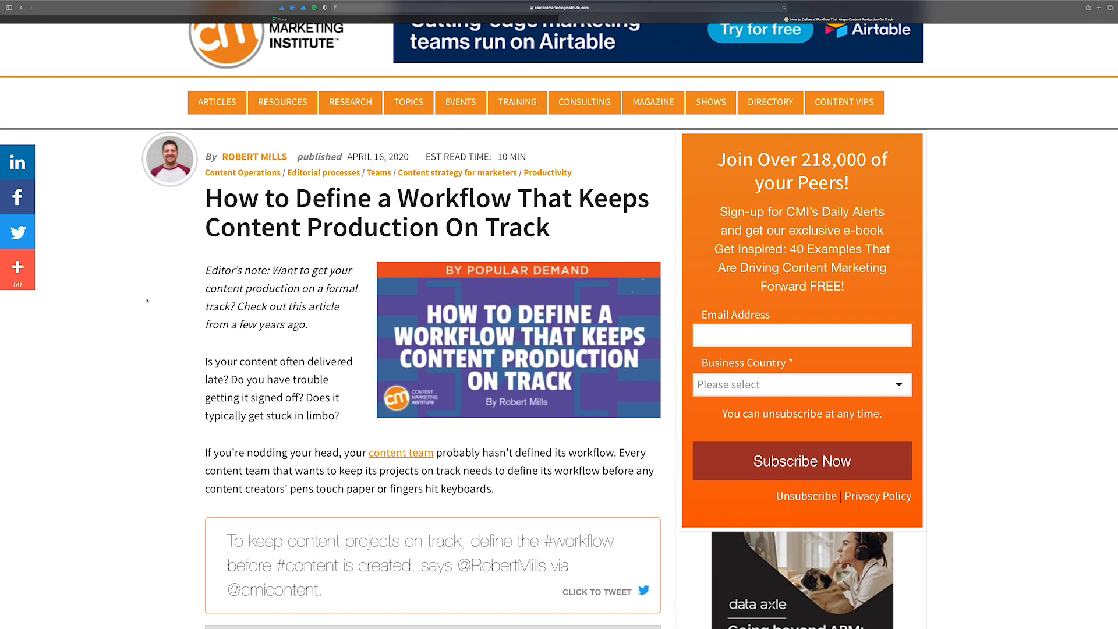
scroll(225, 277, down, 1)
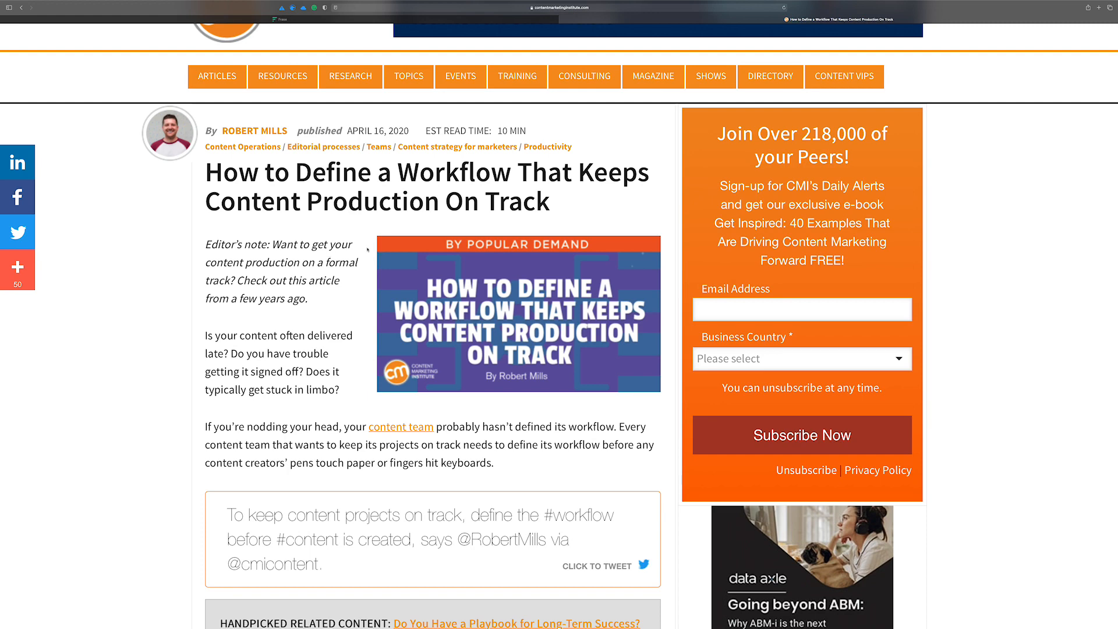
scroll(385, 278, up, 5)
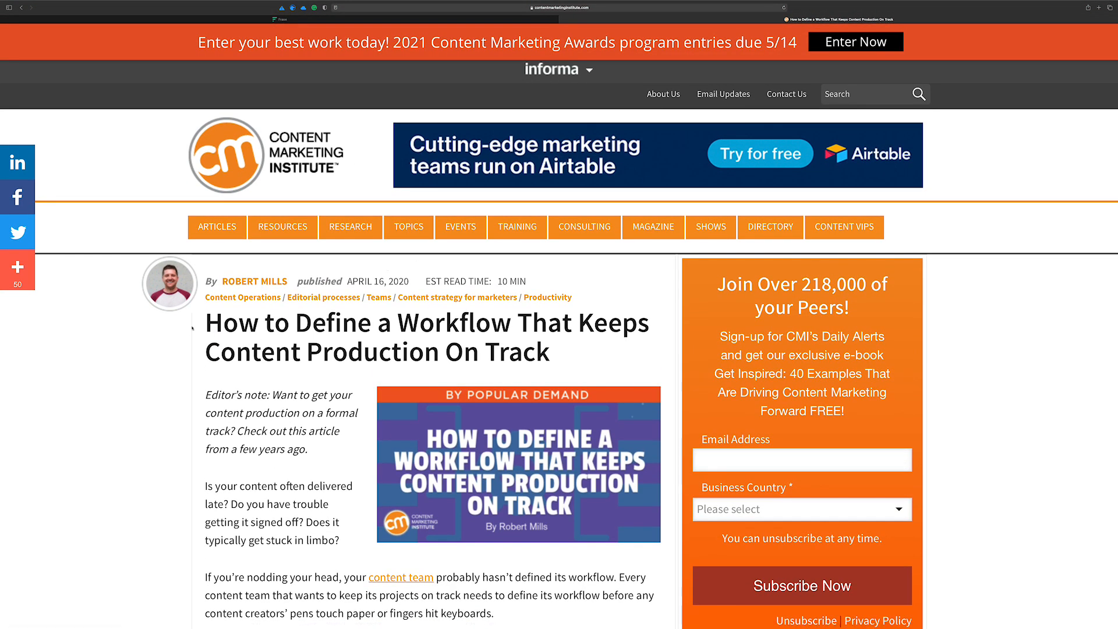
scroll(218, 327, down, 5)
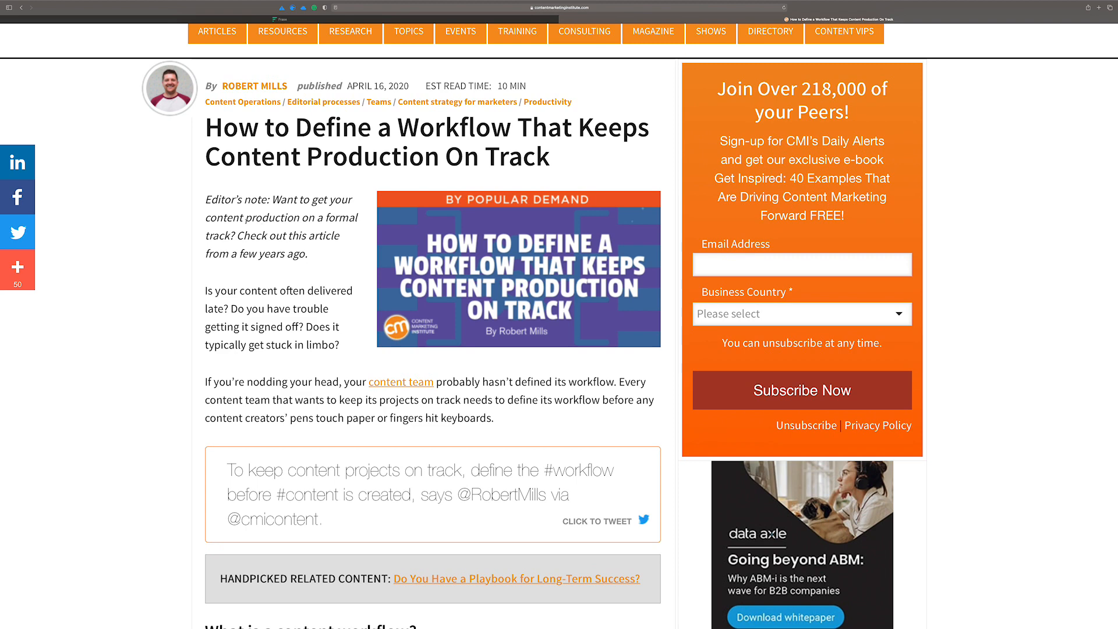
scroll(249, 253, down, 3)
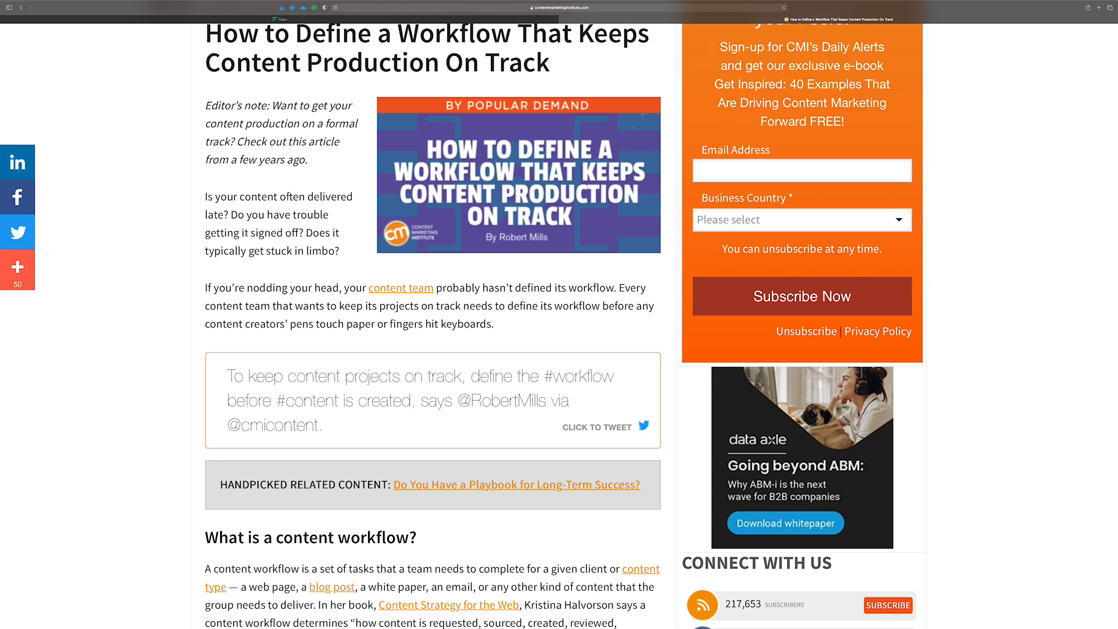
scroll(250, 256, down, 4)
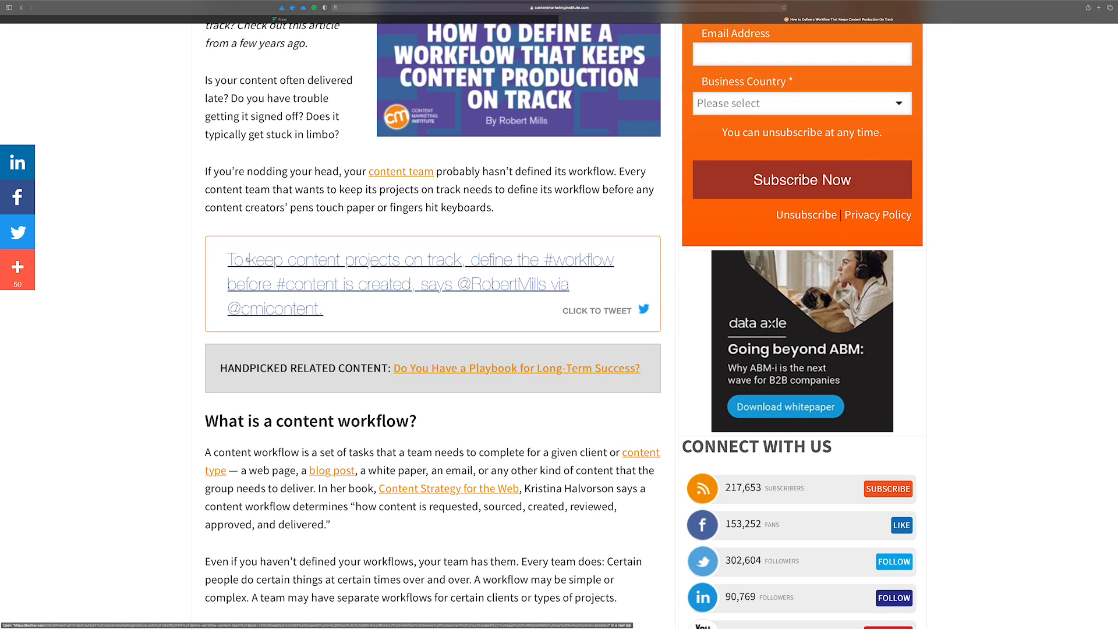
Read the article's "What is a content workflow?" section, including its list of typical tasks
drag(418, 421, 205, 417)
scroll(206, 416, down, 1)
scroll(211, 415, down, 3)
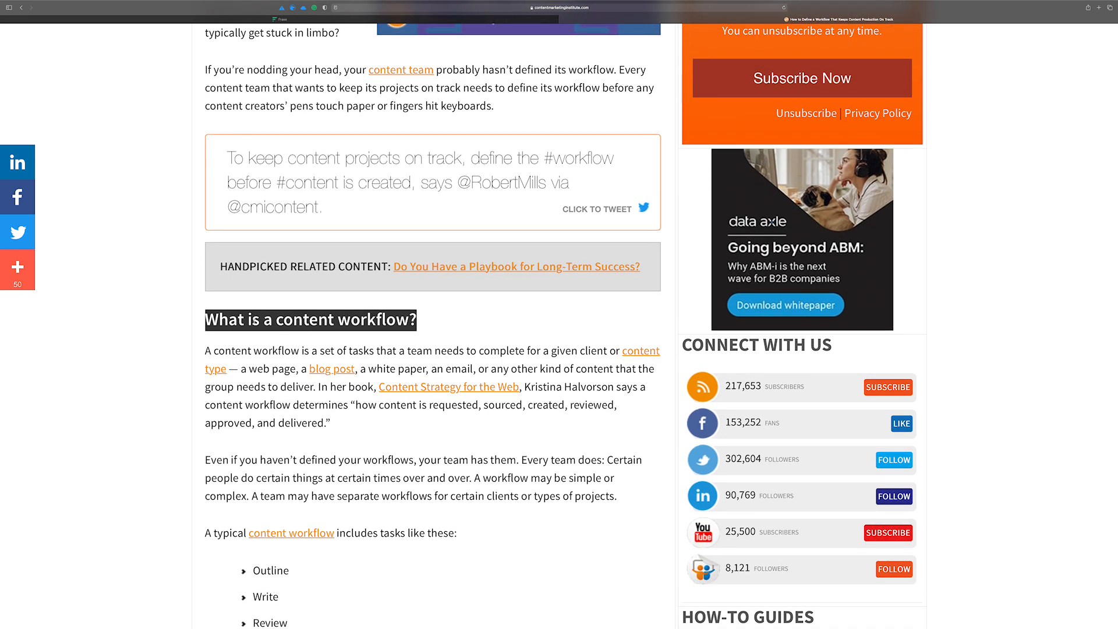
click(415, 321)
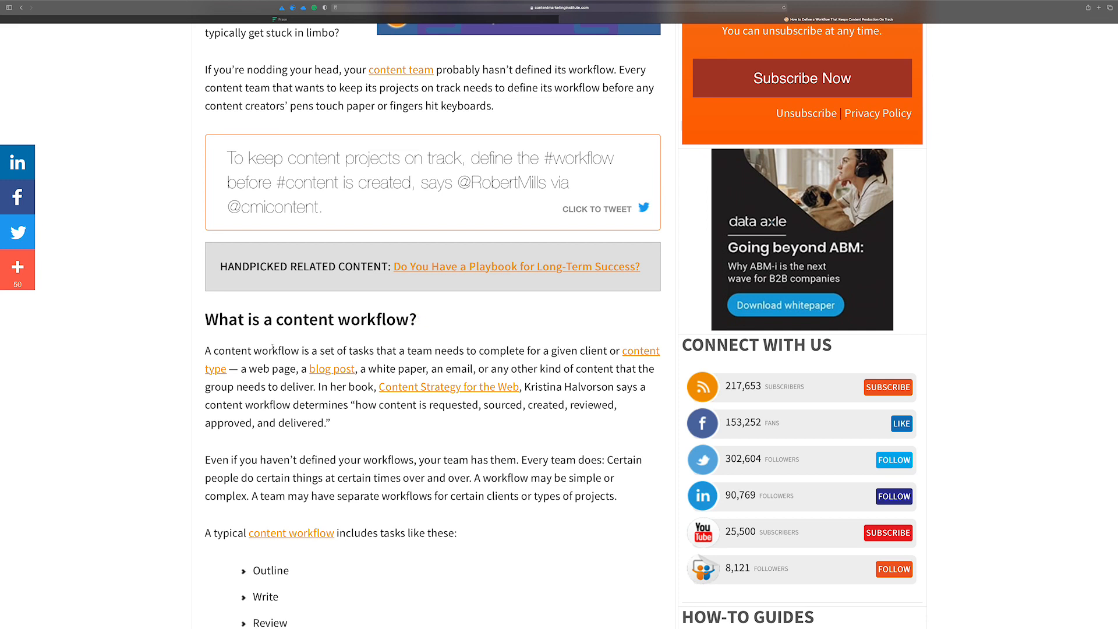
scroll(272, 348, down, 3)
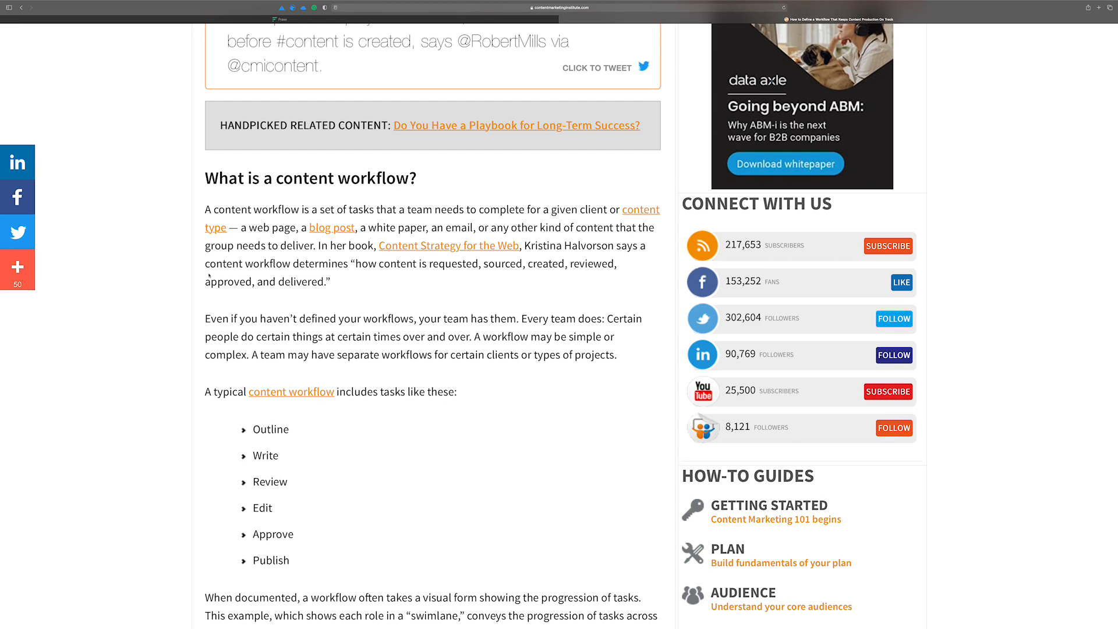
scroll(209, 276, down, 4)
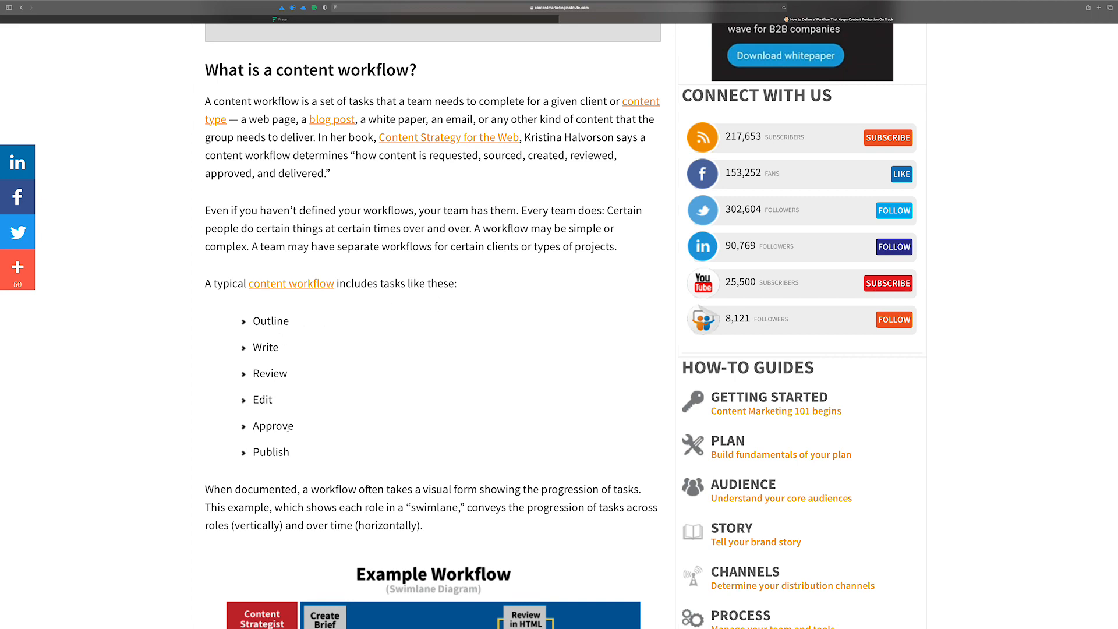
scroll(172, 433, down, 4)
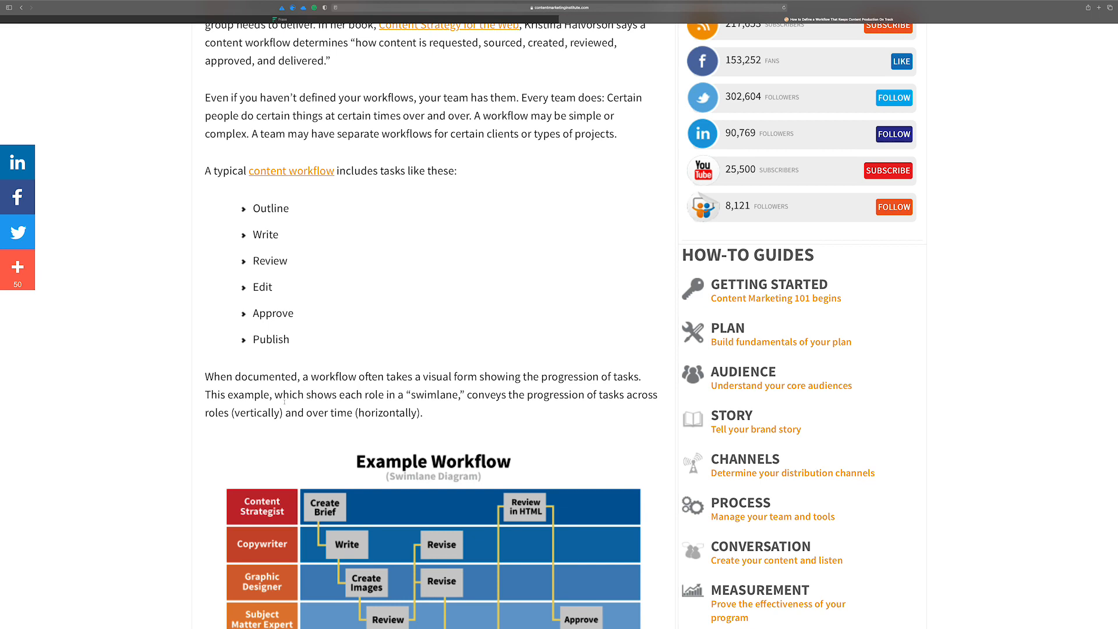
Examine the Example Workflow swimlane diagram and compare it with the sections defining a content workflow and explaining why to define one
scroll(284, 401, down, 3)
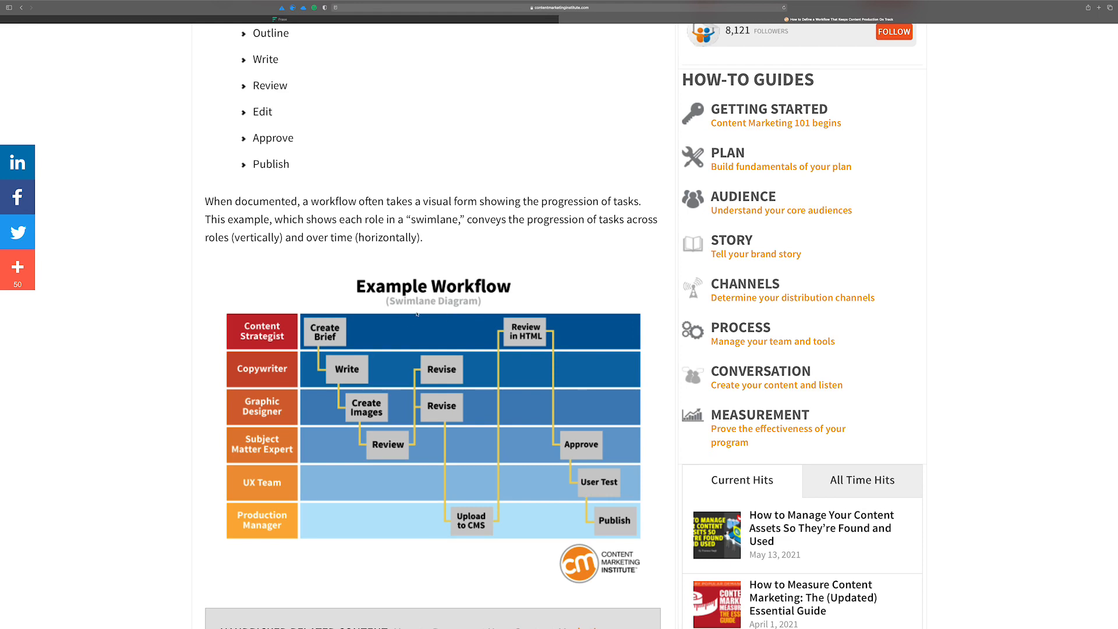
scroll(115, 370, down, 3)
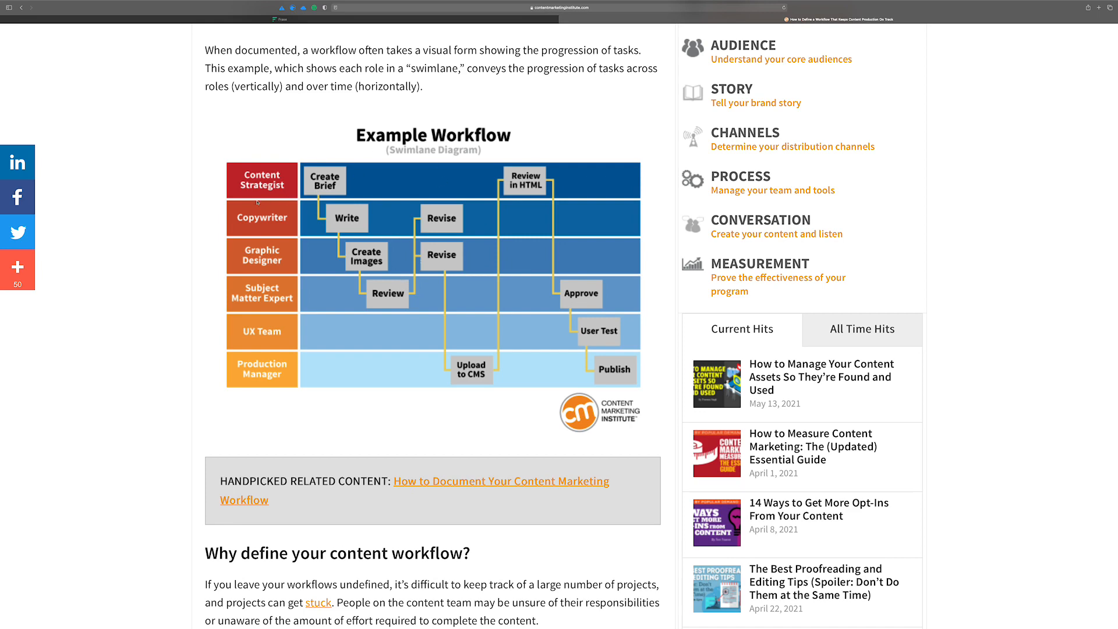
scroll(257, 202, down, 1)
scroll(236, 200, up, 5)
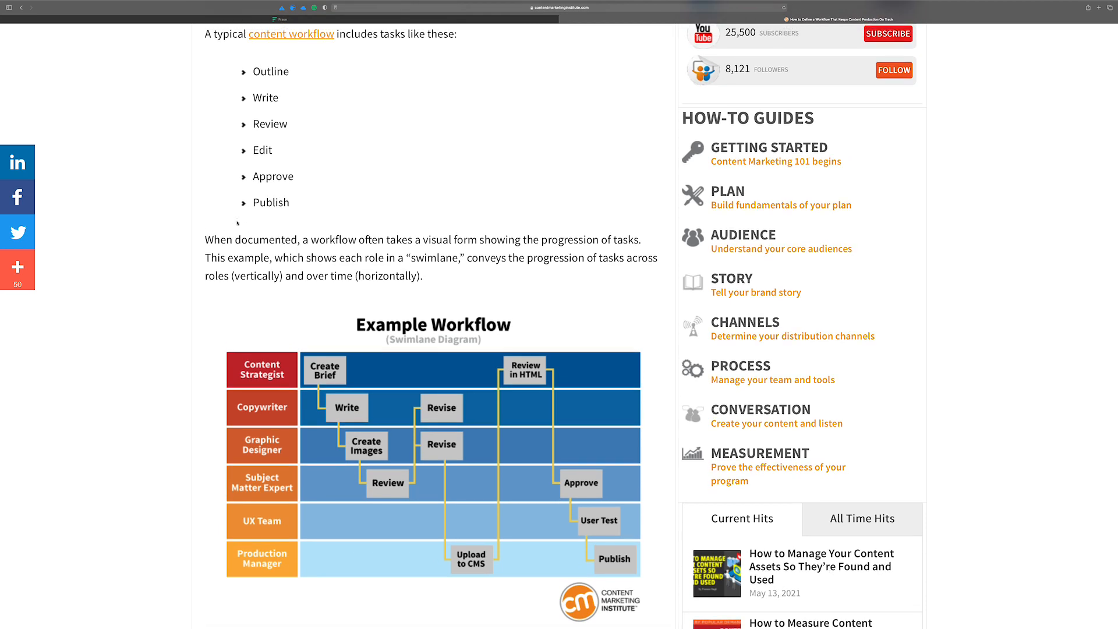
scroll(316, 314, down, 5)
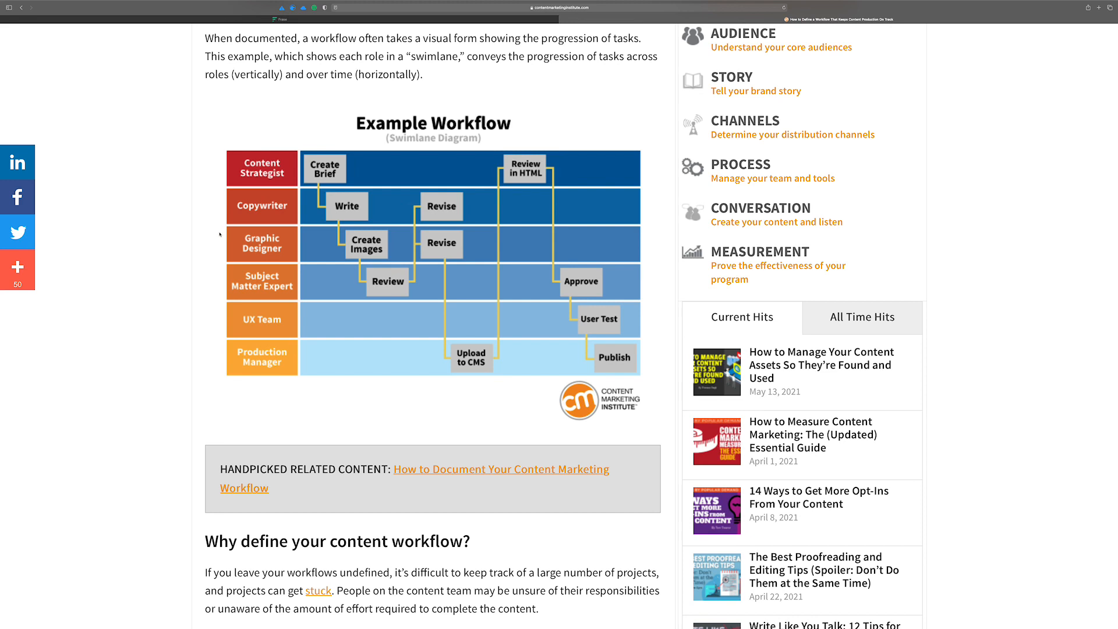
scroll(223, 232, down, 2)
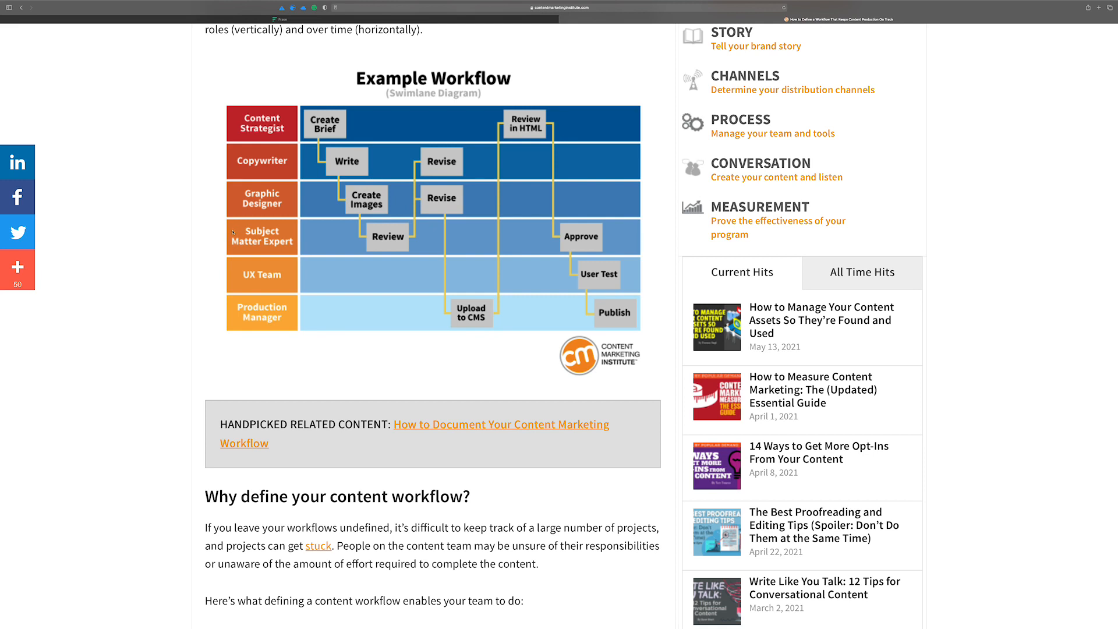
scroll(232, 233, down, 3)
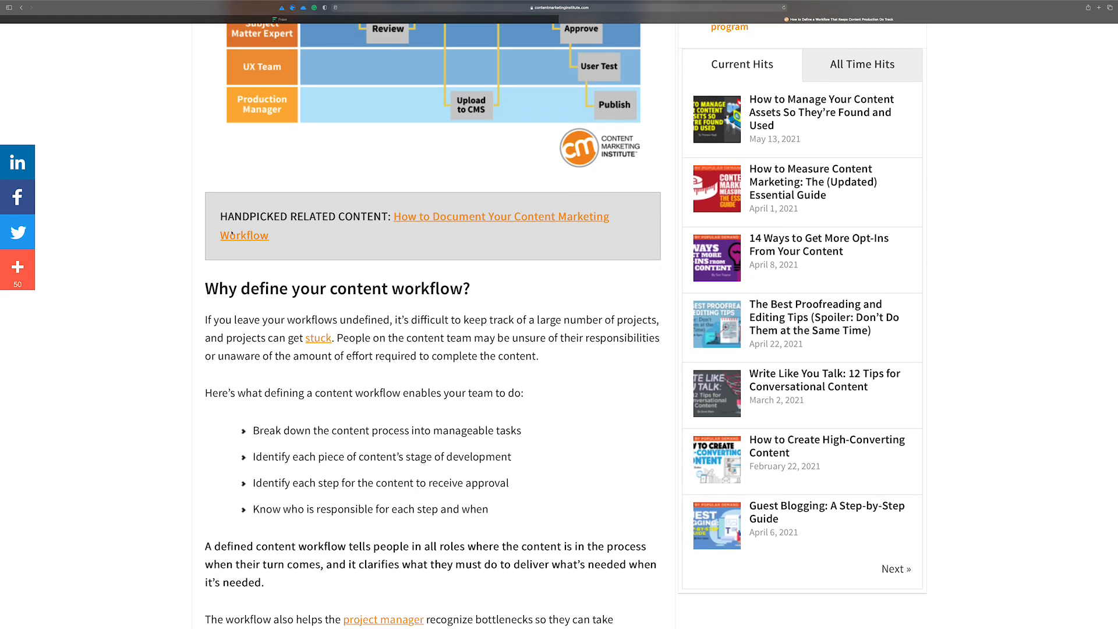
scroll(232, 233, up, 12)
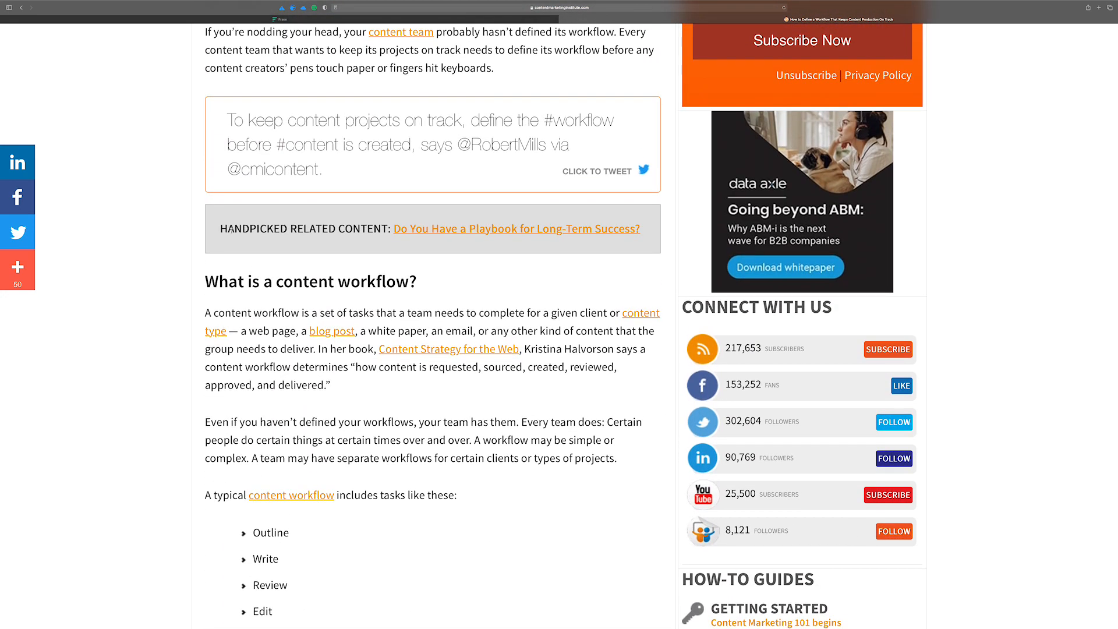
scroll(232, 233, down, 2)
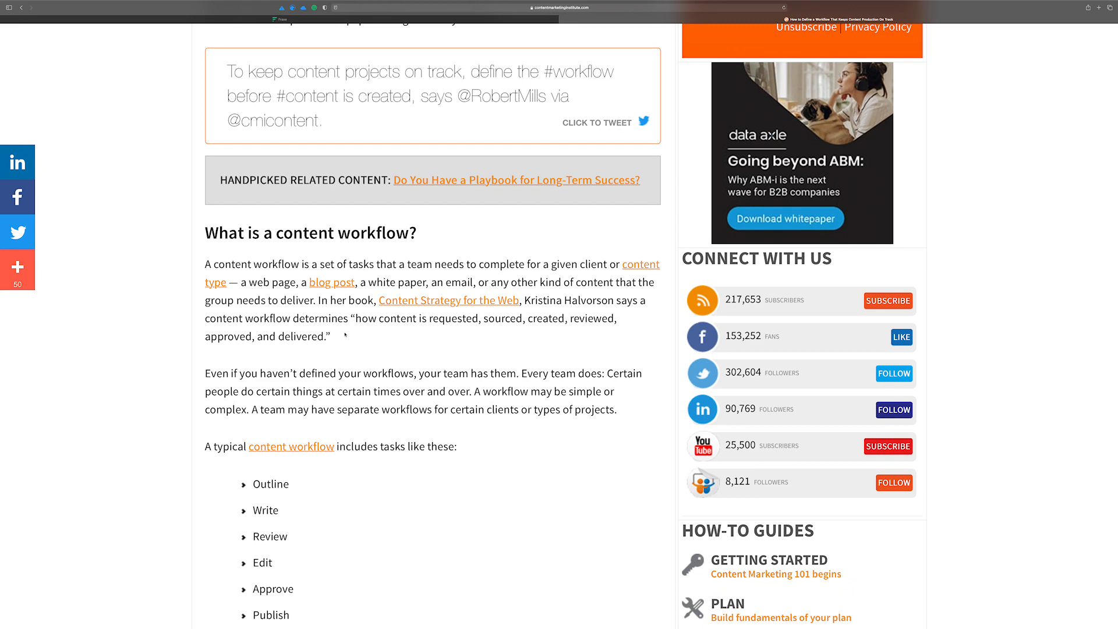
Highlight the opening definition paragraph under "What is a content workflow?" and study it together with the typical task list
drag(345, 336, 201, 265)
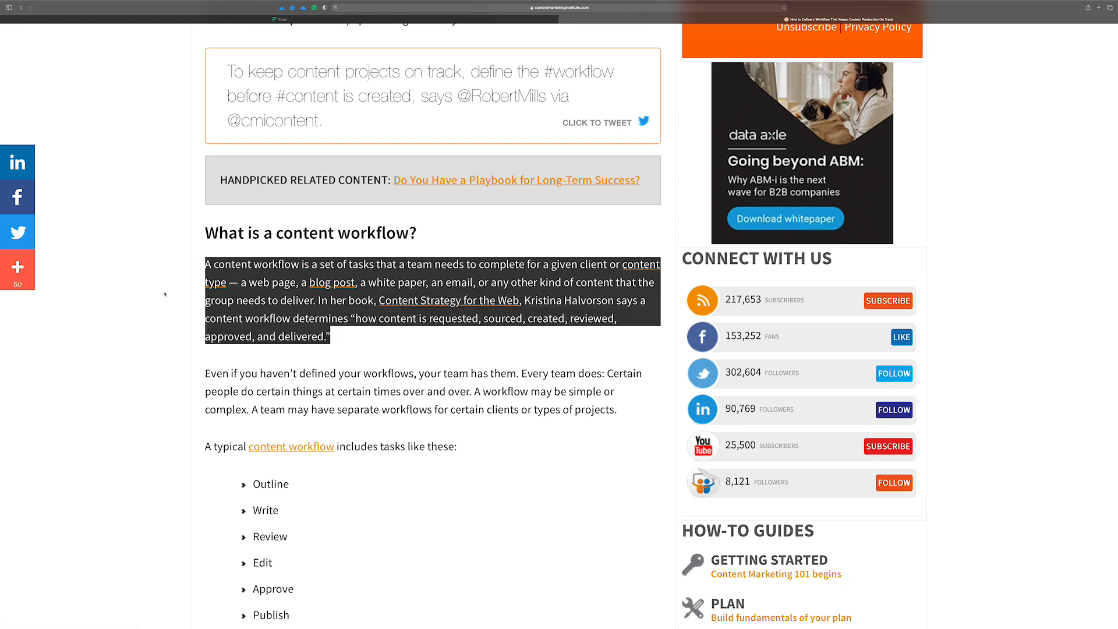
click(243, 268)
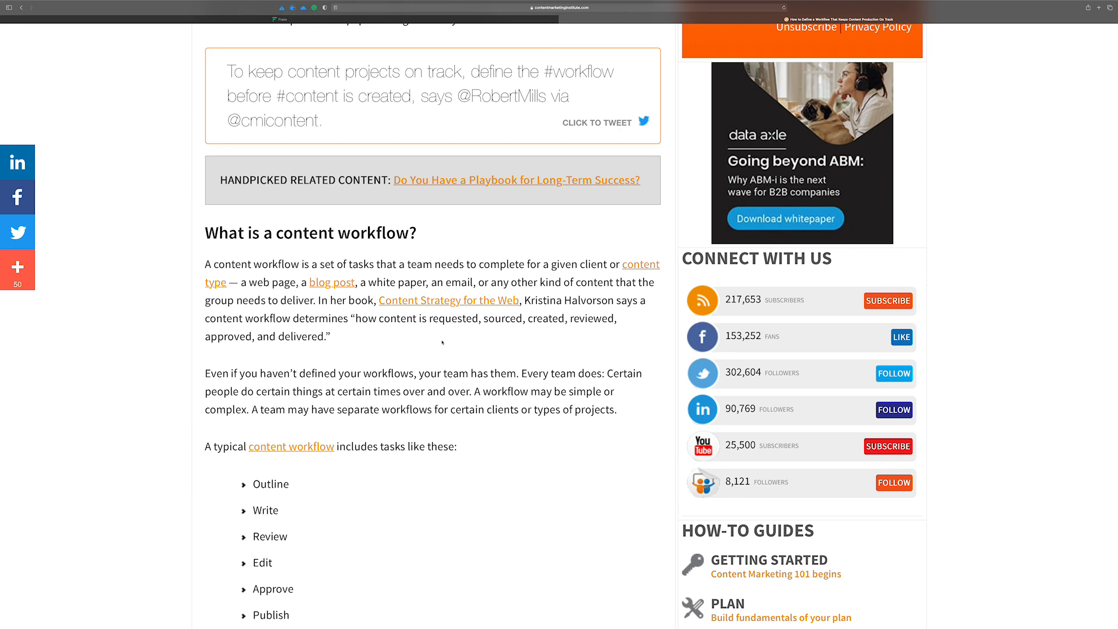
scroll(342, 334, down, 1)
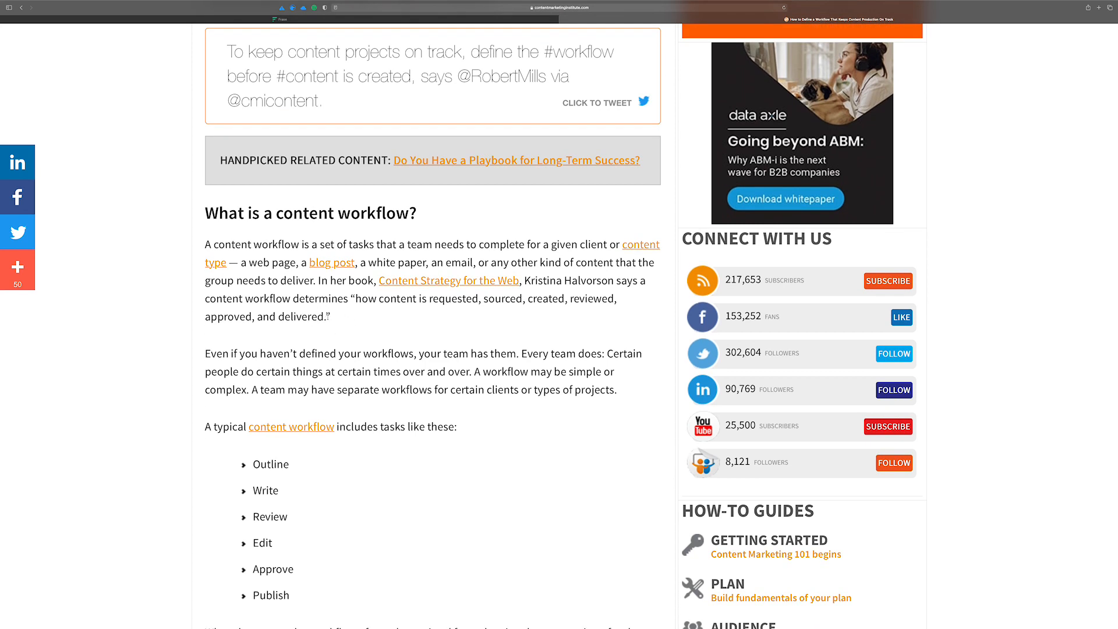
scroll(337, 318, down, 5)
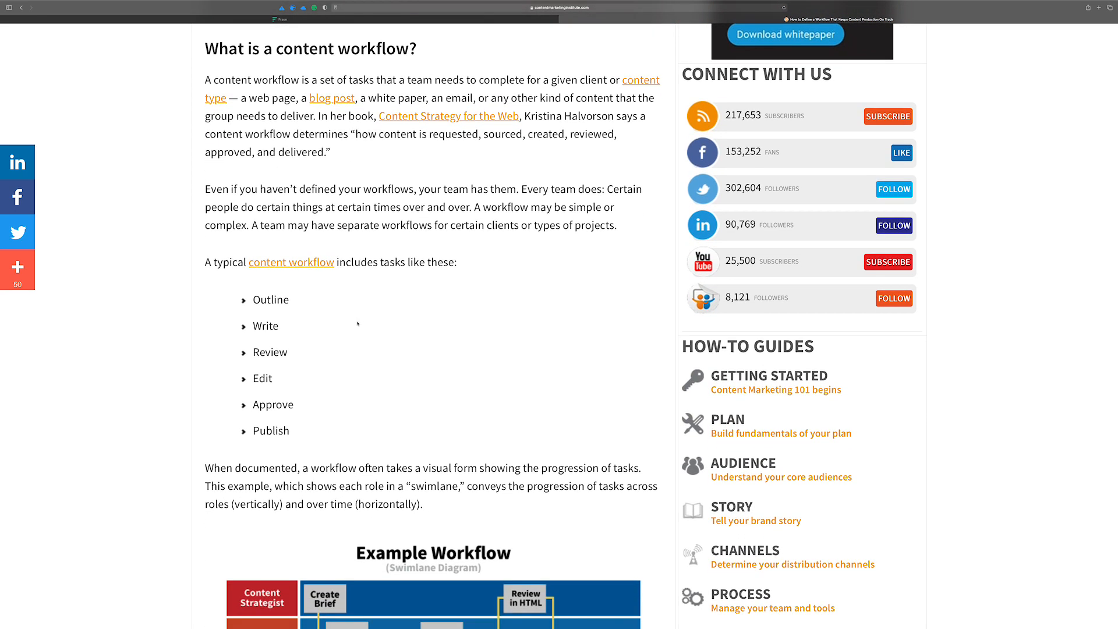
scroll(359, 324, up, 8)
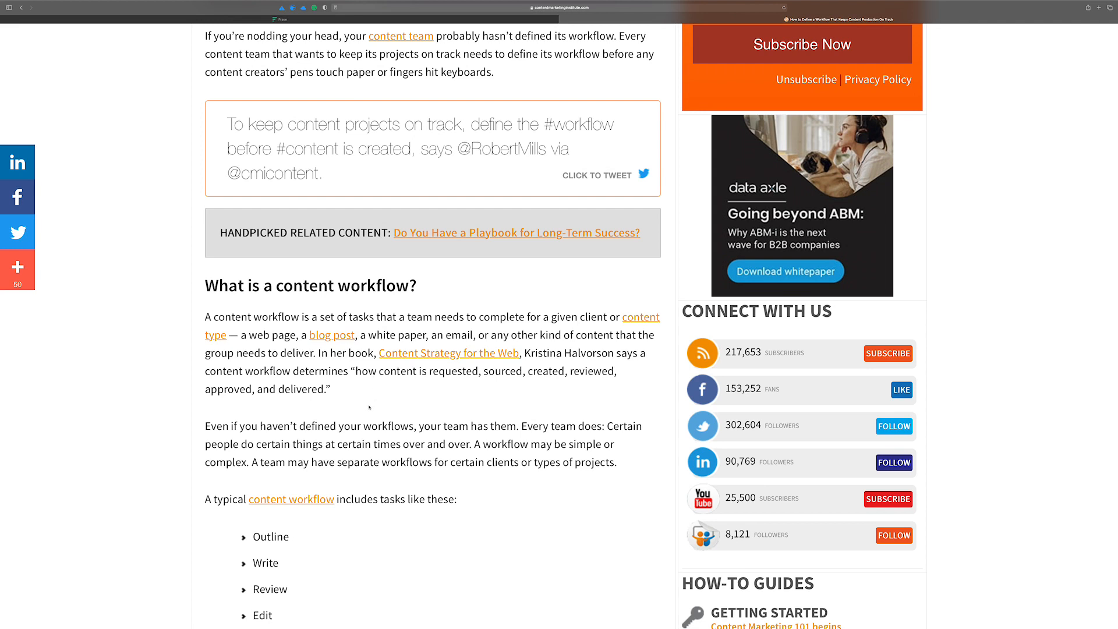
Skim the article from the introduction through the swimlane diagram, the reasons for defining a workflow, and the roles section
scroll(370, 407, down, 10)
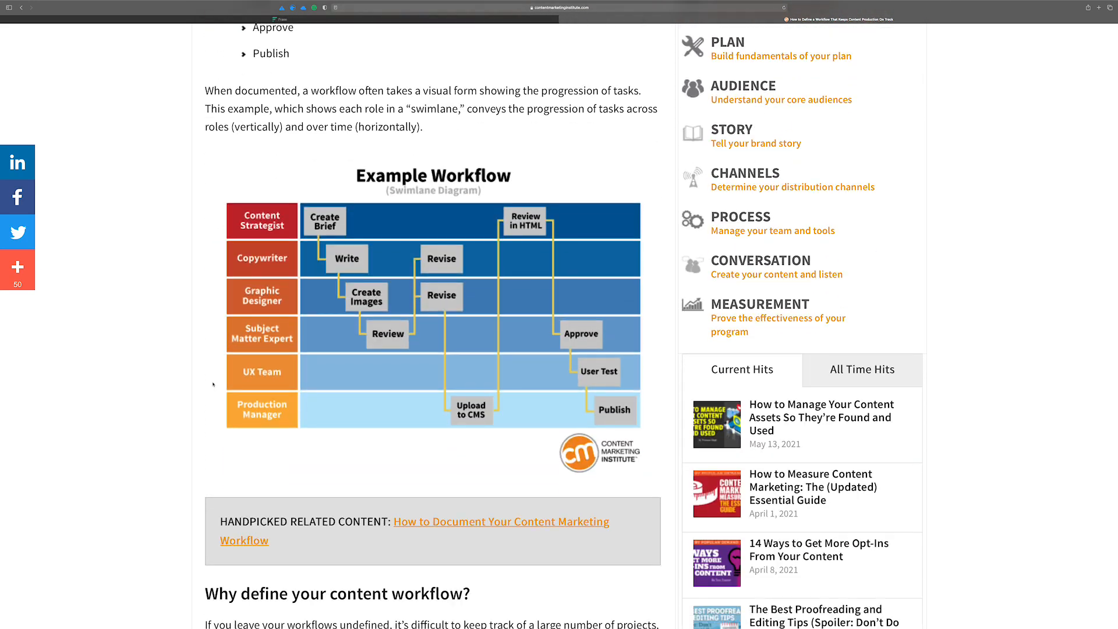
scroll(213, 384, down, 6)
scroll(213, 385, up, 15)
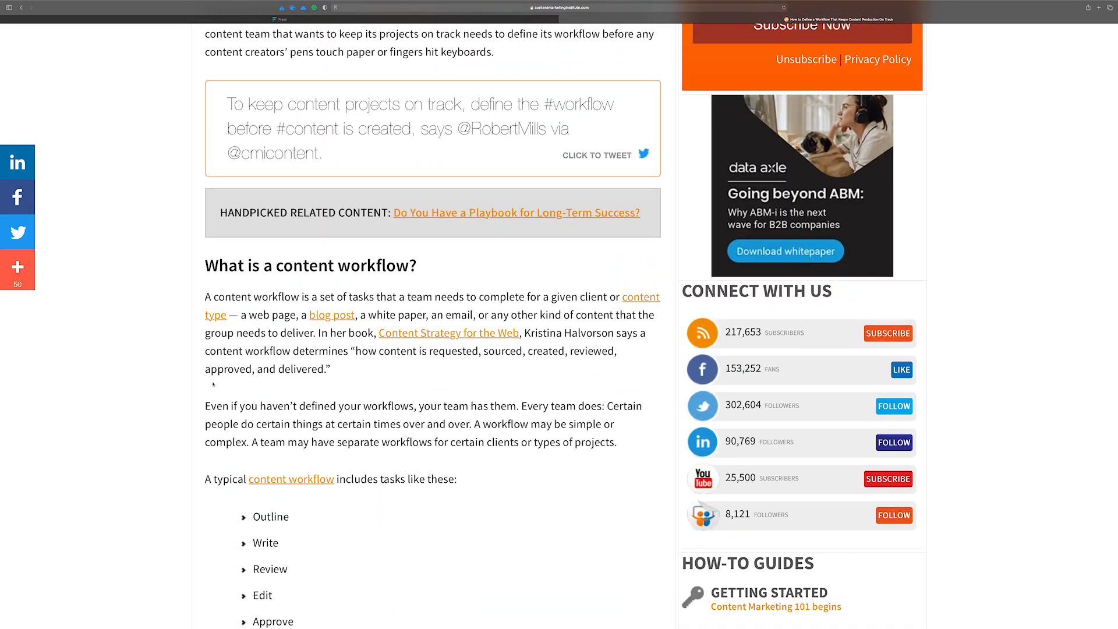
scroll(213, 384, down, 18)
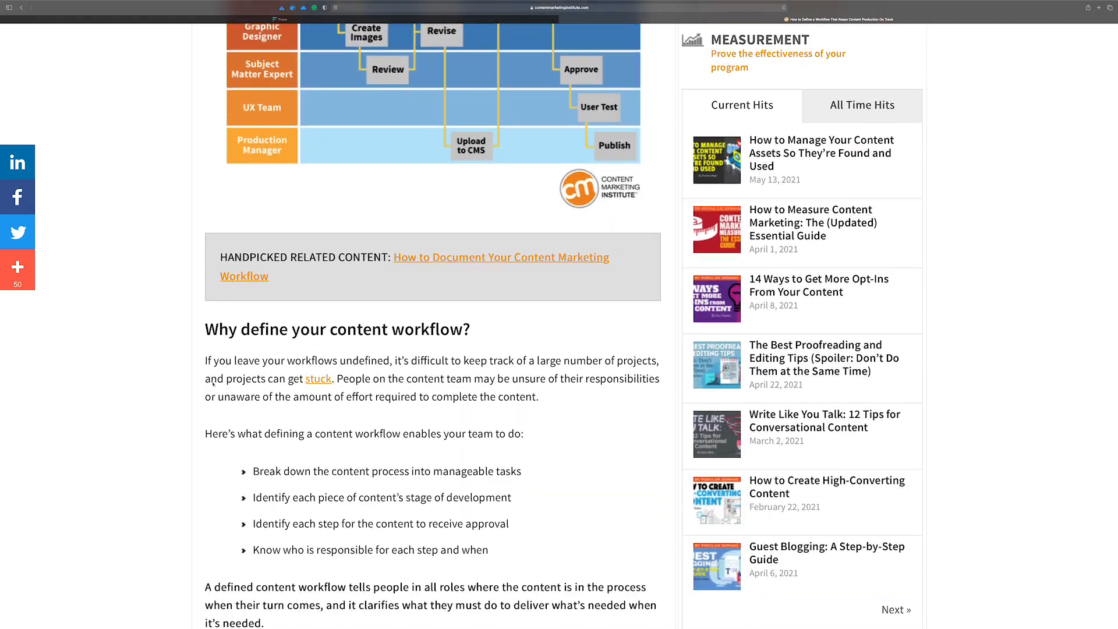
scroll(213, 384, down, 15)
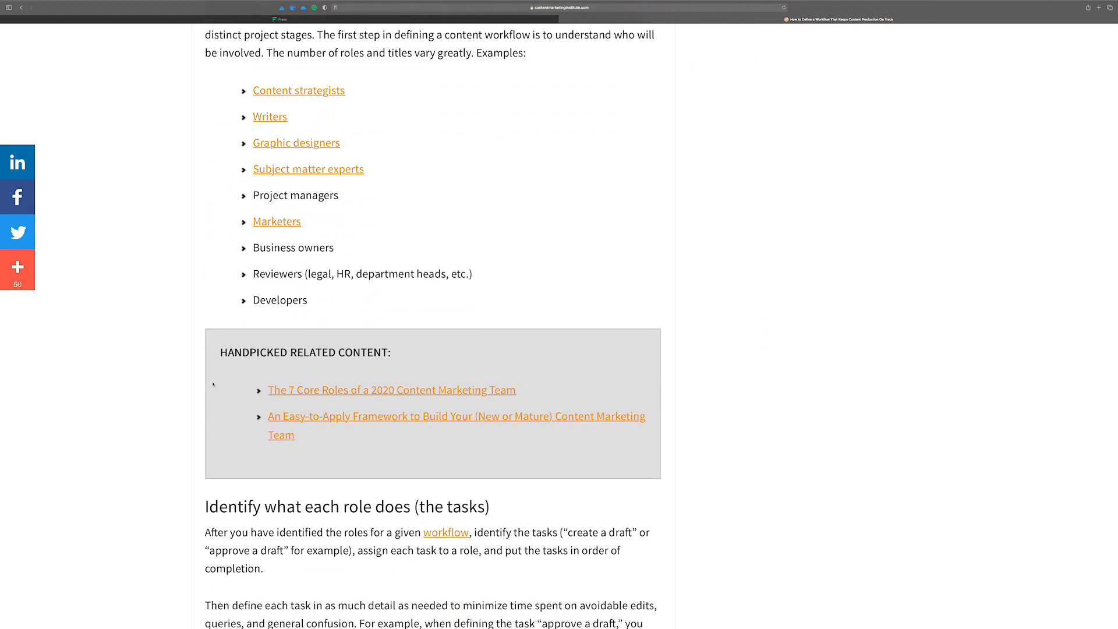
scroll(213, 384, up, 20)
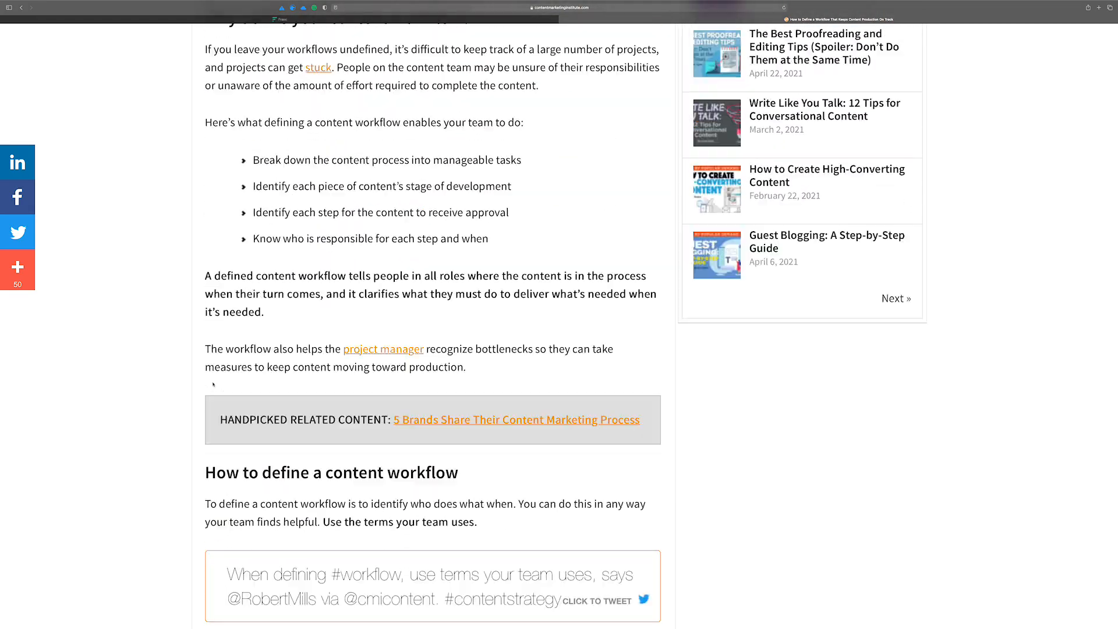
scroll(214, 384, up, 3)
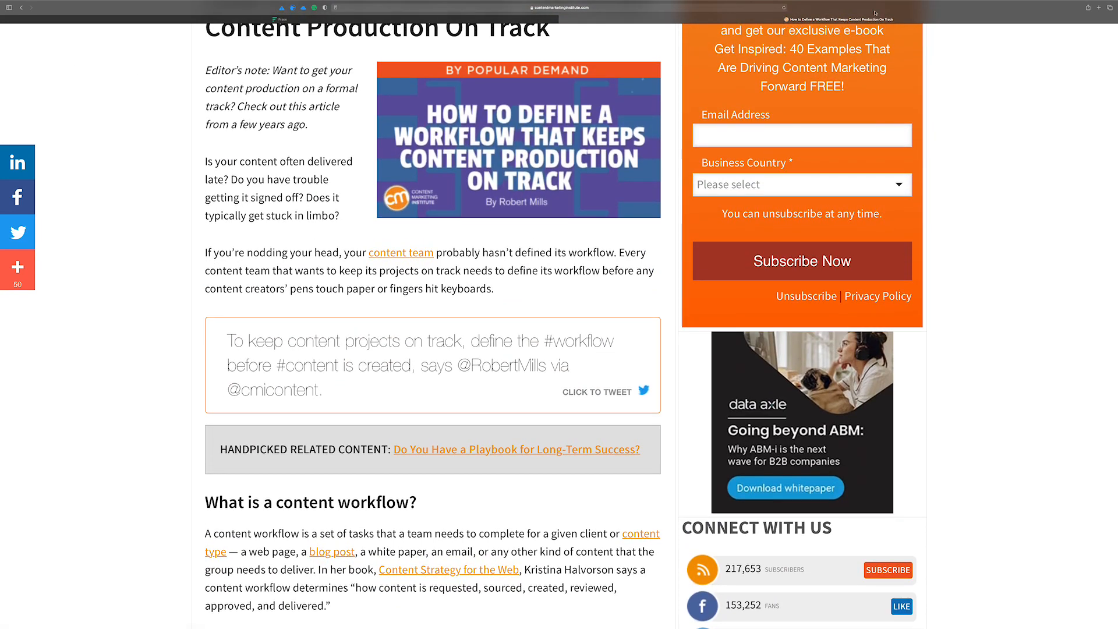
Close the article to return to the Frase content brief and dismiss the Editor Toolbar and Content Editor tour messages
click(563, 19)
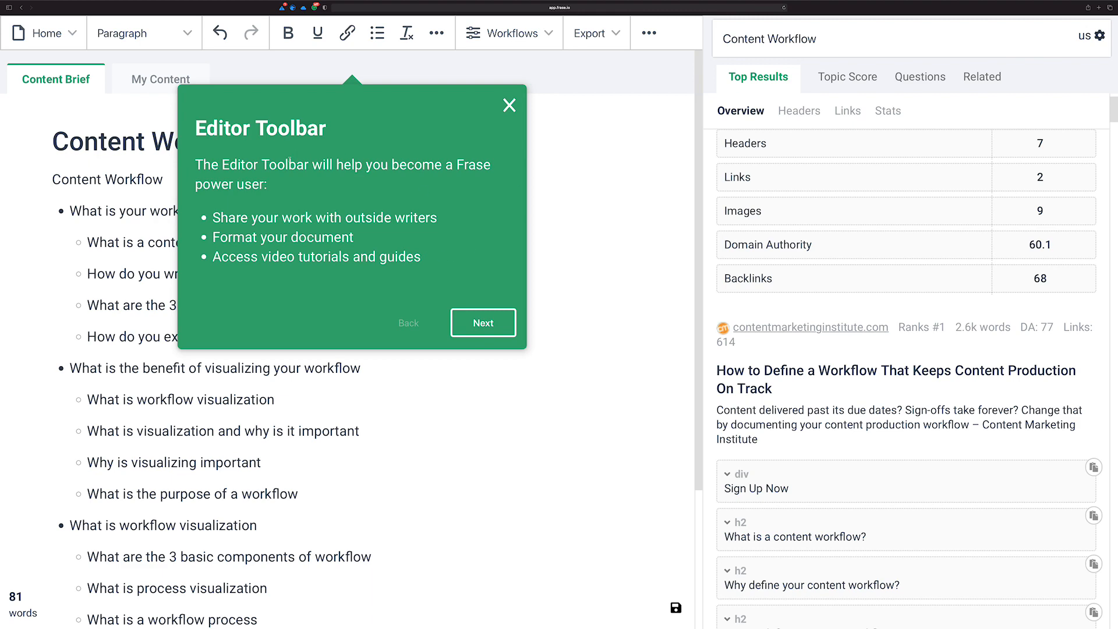
click(492, 326)
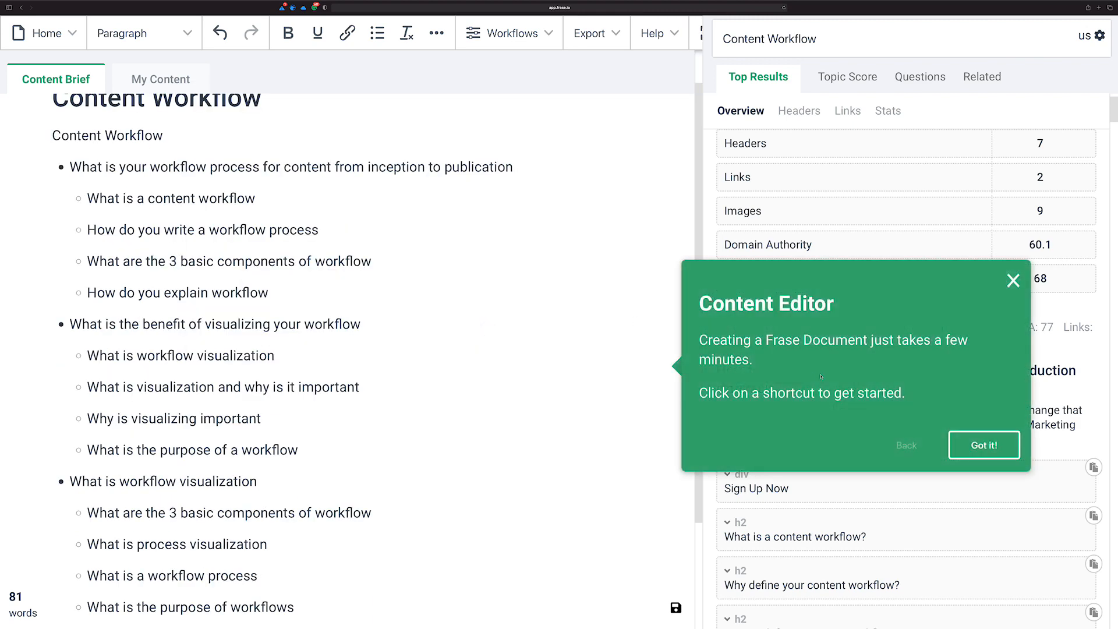
click(975, 441)
click(479, 233)
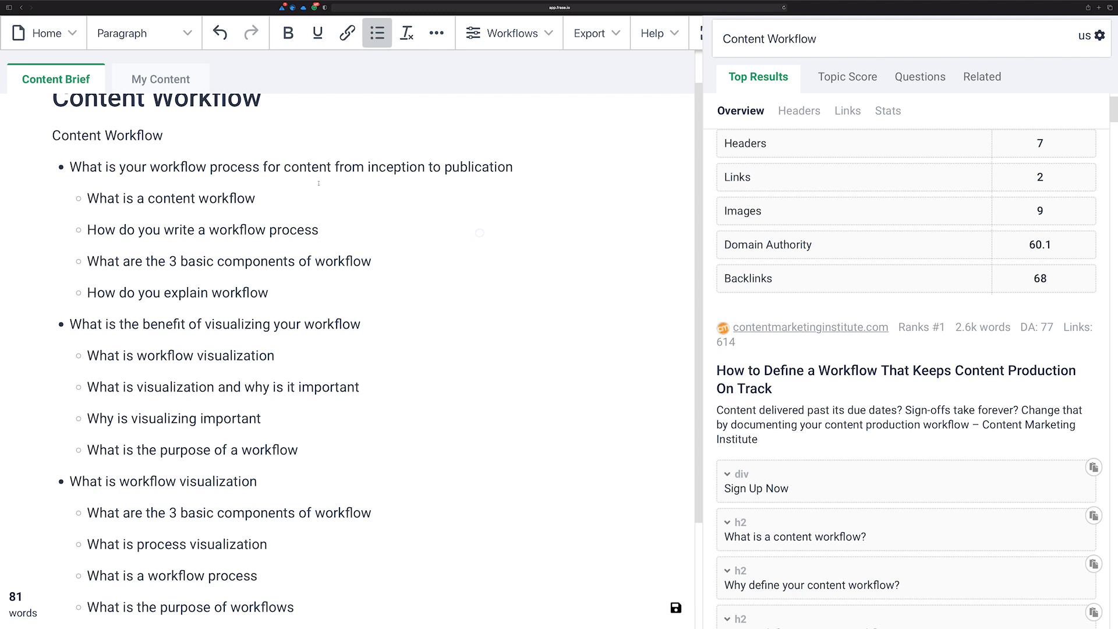
scroll(300, 181, up, 1)
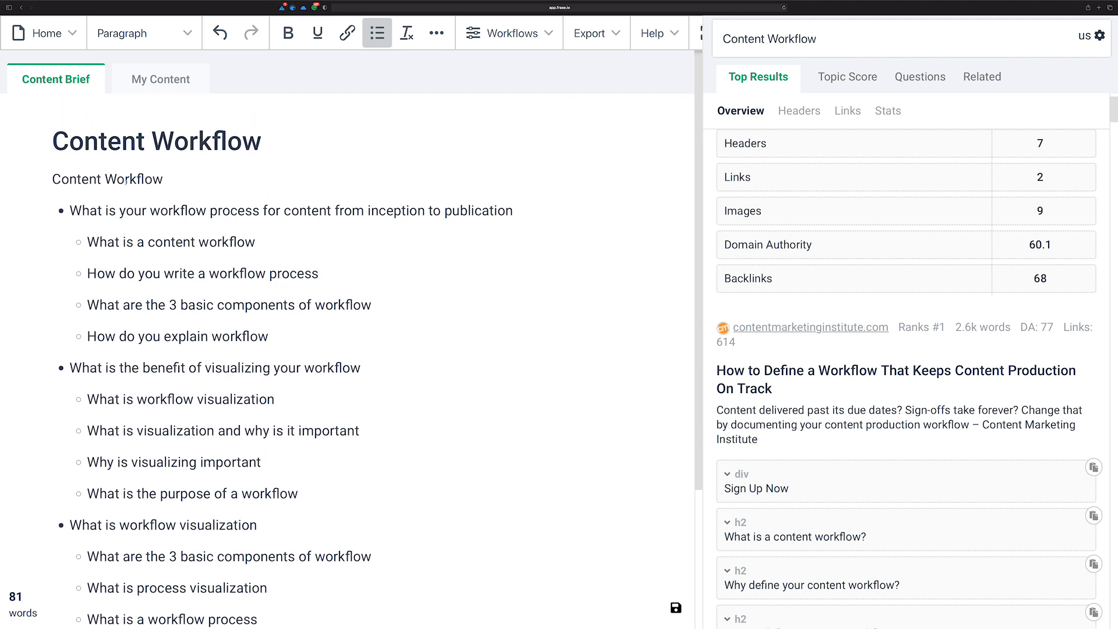
Review the heading outline listed for the contentmarketinginstitute.com result in the top results overview
scroll(788, 361, down, 2)
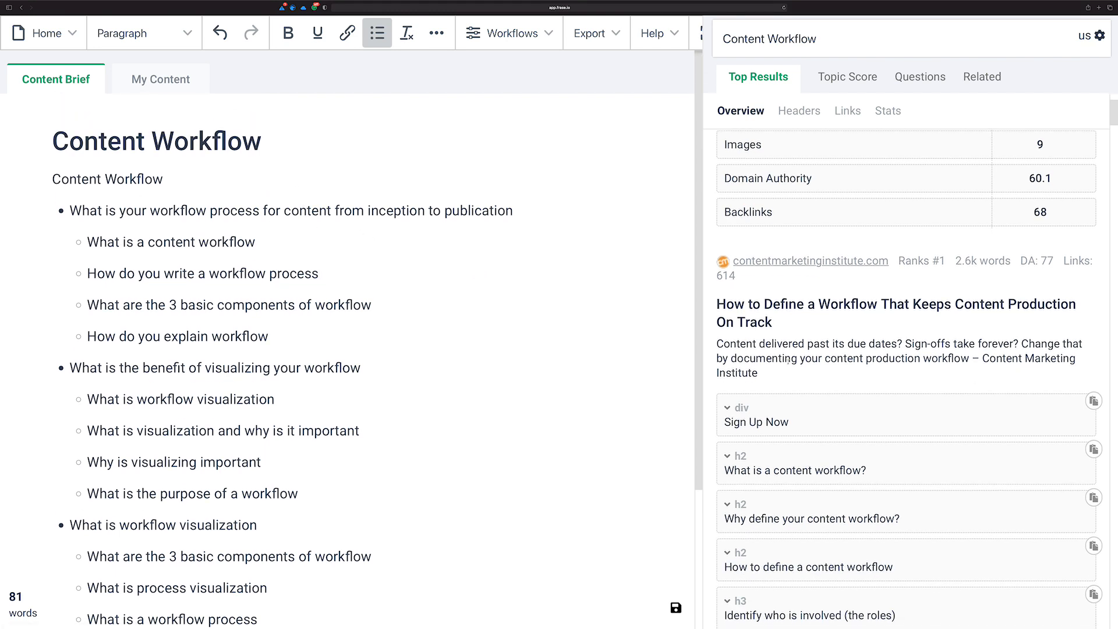
scroll(782, 360, down, 2)
scroll(782, 360, down, 1)
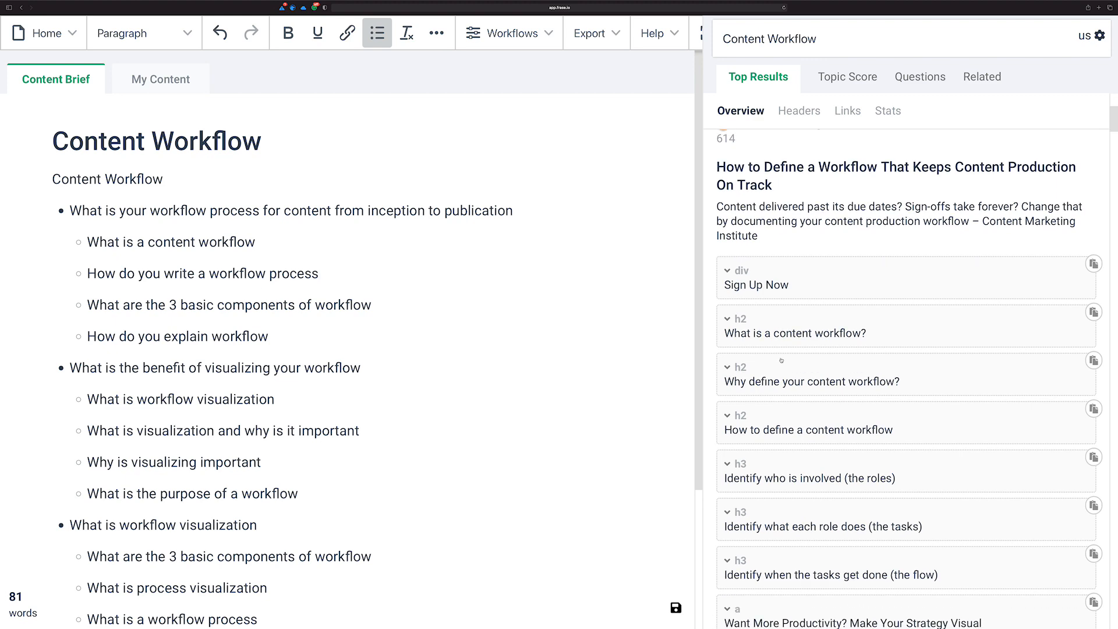
scroll(930, 357, up, 4)
scroll(930, 357, up, 1)
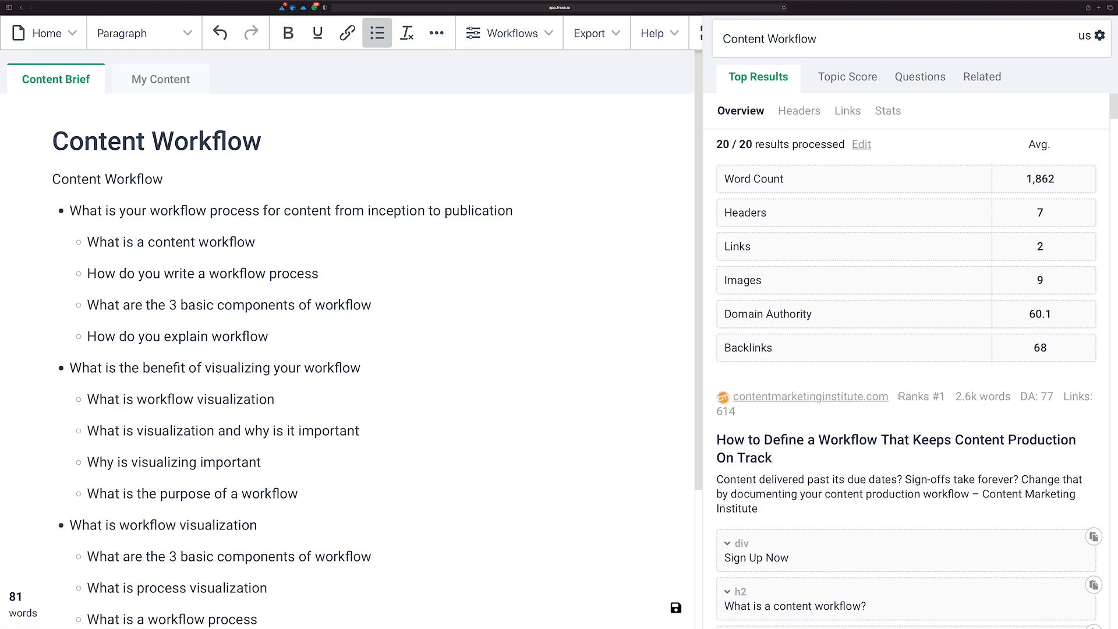
Examine the contentmarketinginstitute.com result's rank, word count, domain authority and link count by highlighting each metric
drag(898, 397, 1008, 405)
click(970, 418)
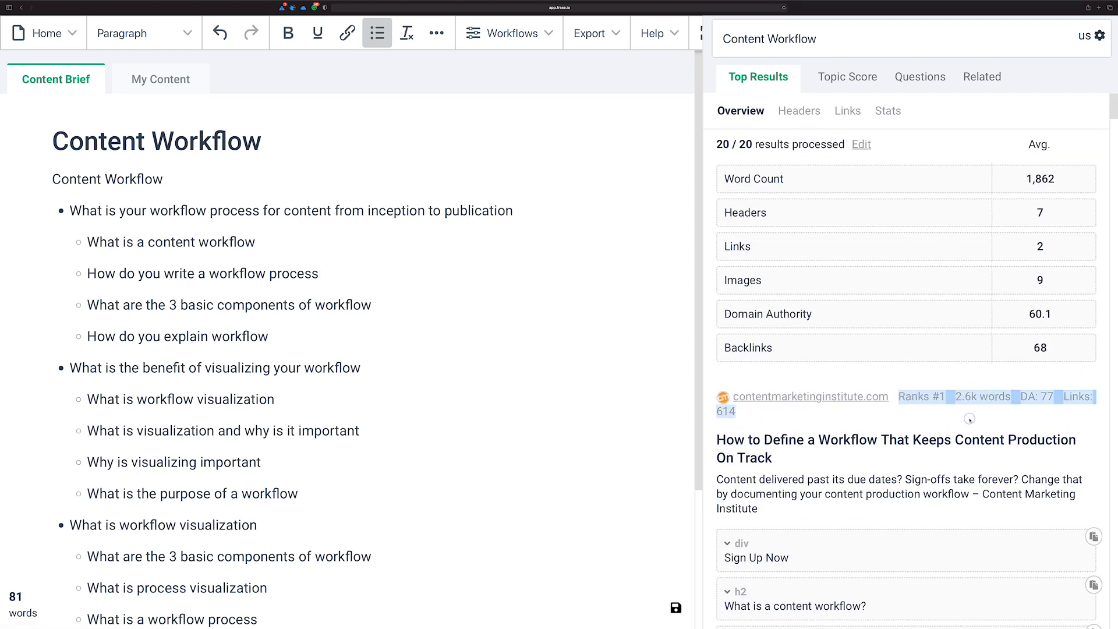
drag(932, 411, 897, 398)
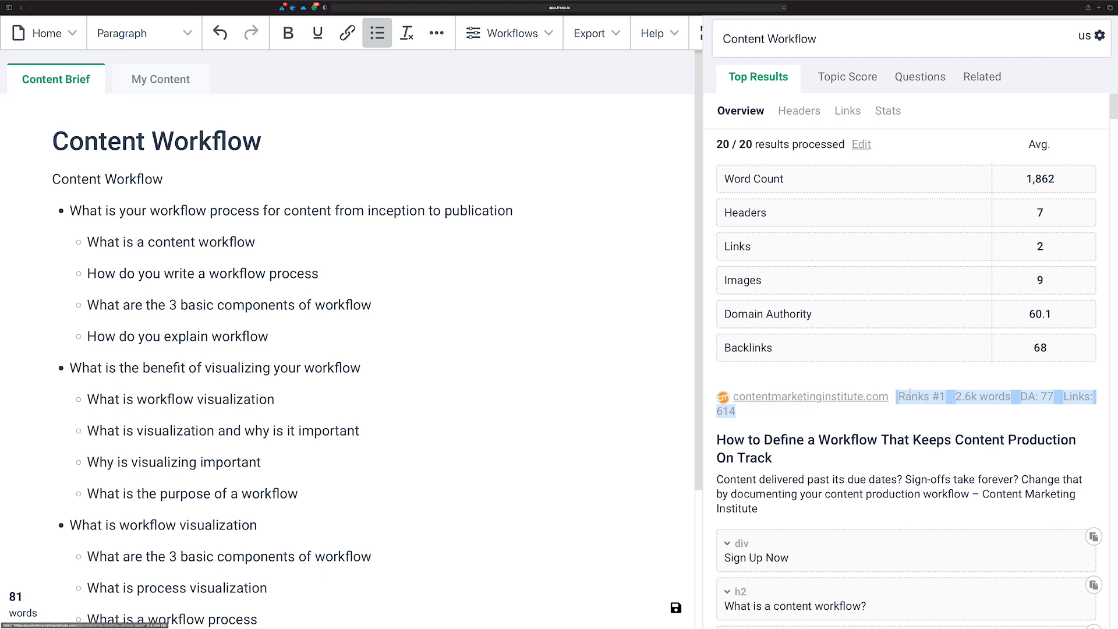
drag(945, 398, 900, 391)
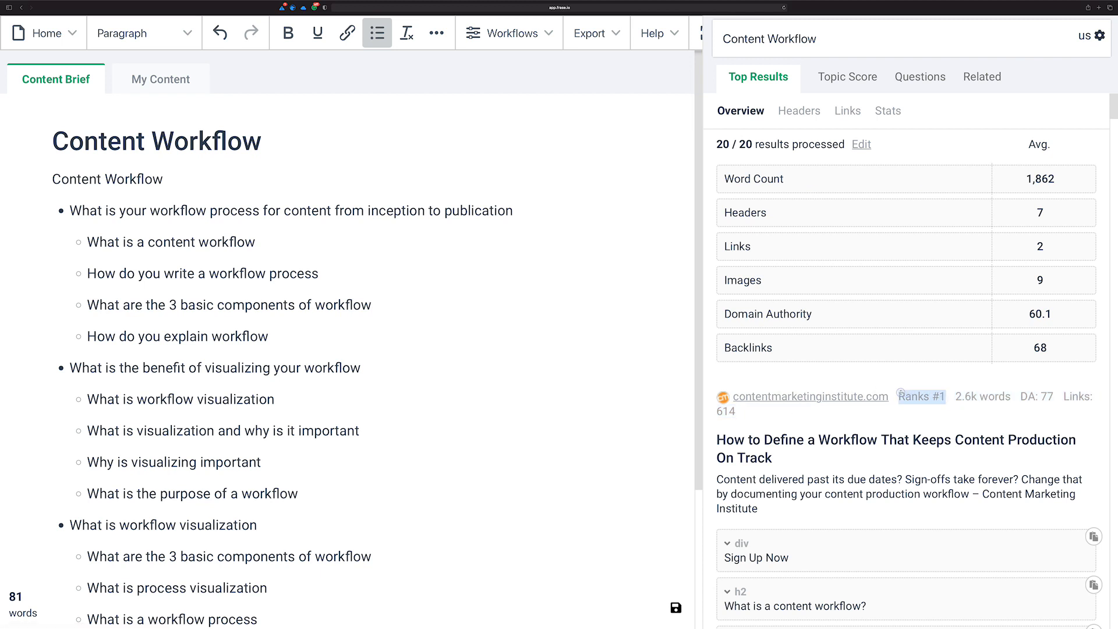
drag(1011, 398, 899, 396)
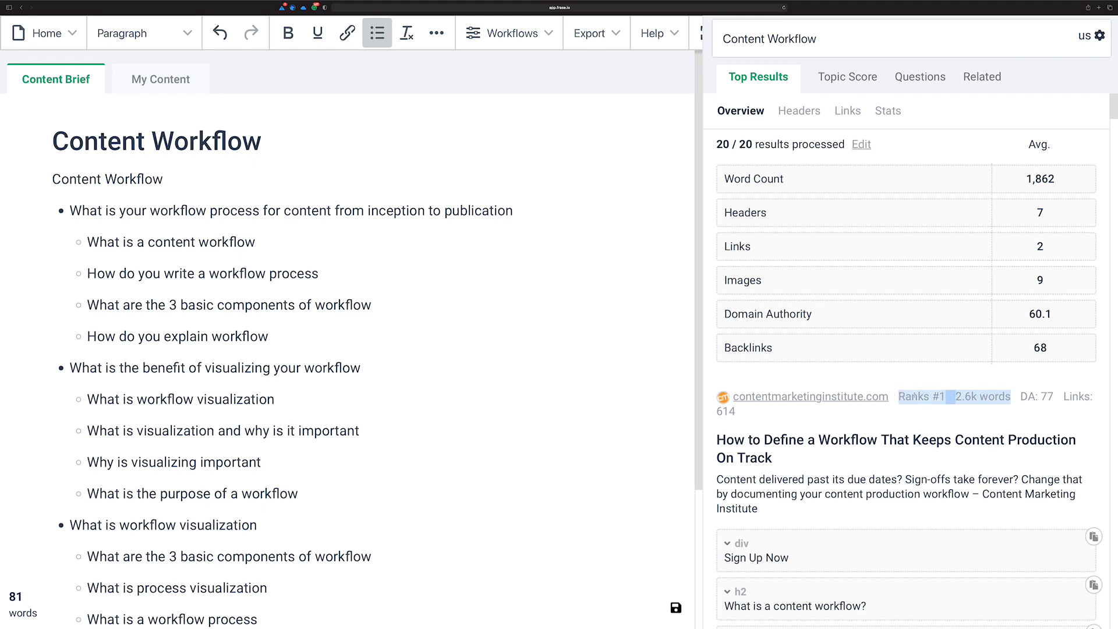
drag(1020, 396, 1054, 396)
drag(737, 412, 717, 411)
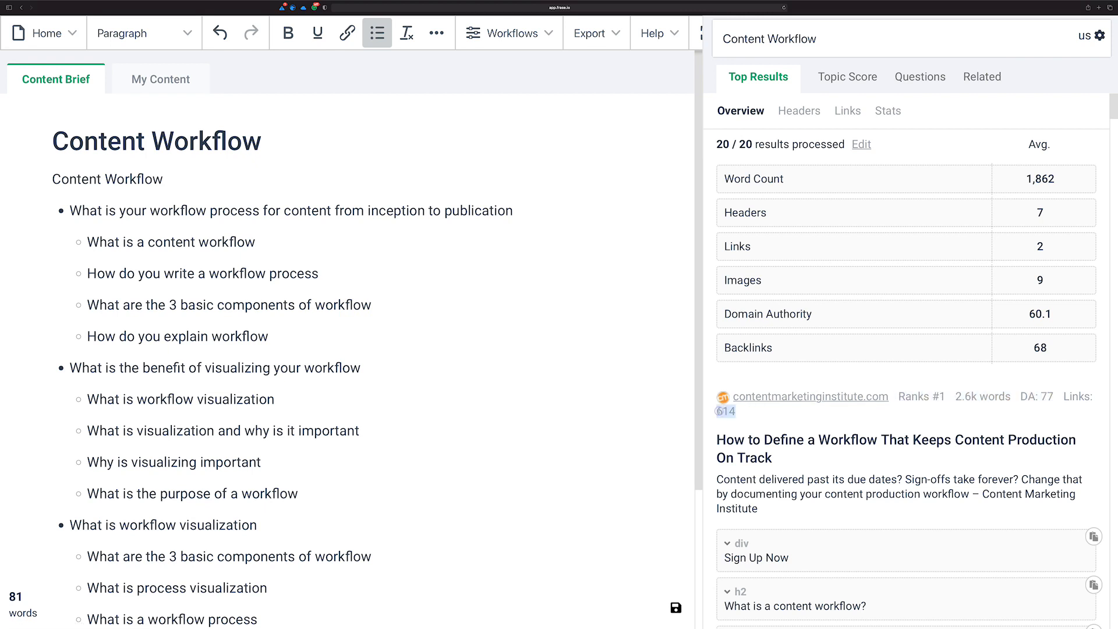
click(745, 410)
Compare the metrics and heading outlines of the top three results: contentmarketinginstitute.com, coschedule.com and process.st
scroll(774, 385, down, 5)
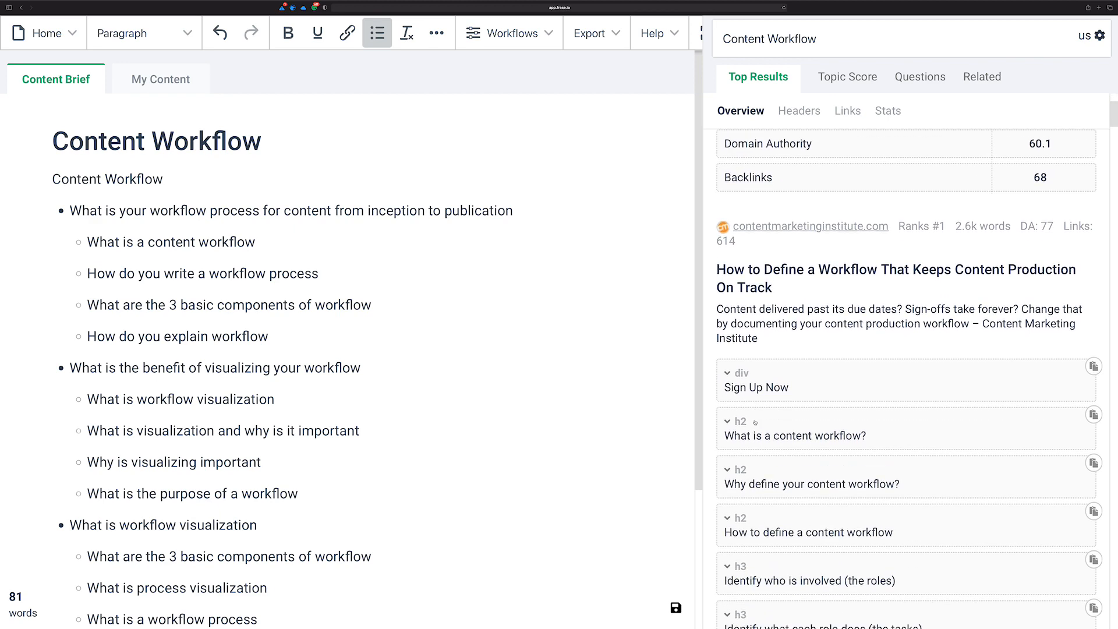
scroll(793, 354, up, 1)
scroll(803, 350, down, 12)
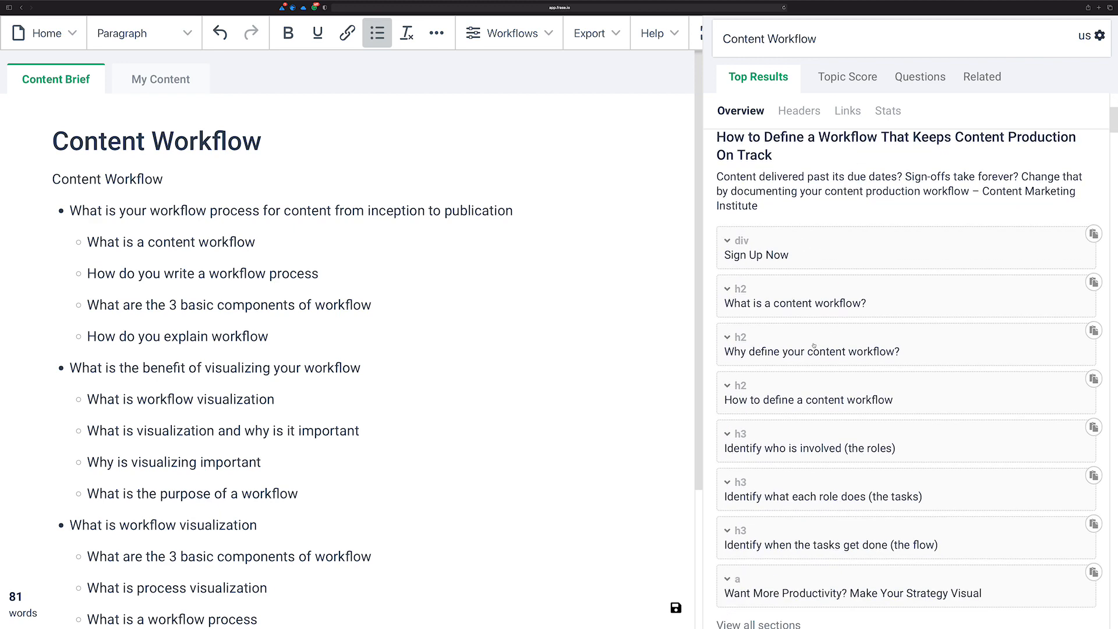
scroll(814, 345, down, 1)
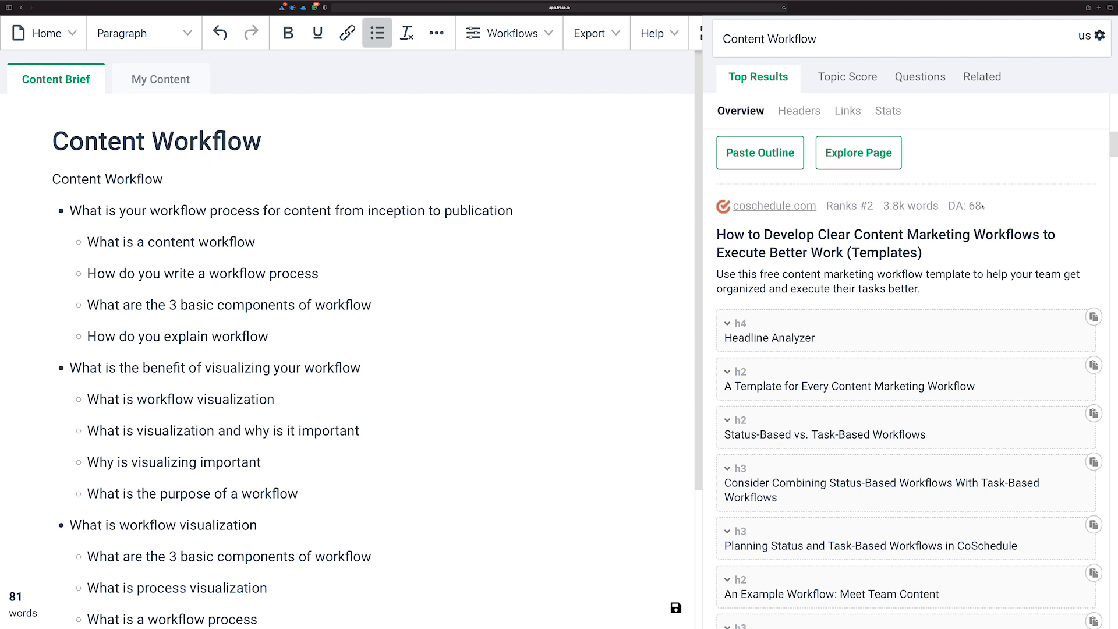
scroll(875, 279, down, 8)
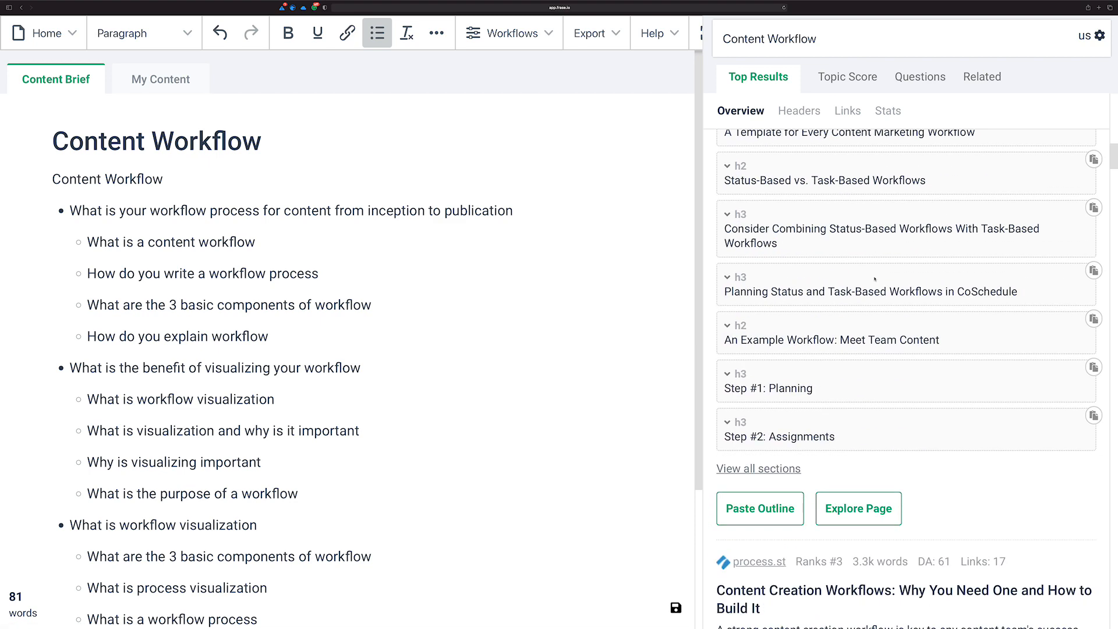
scroll(874, 279, down, 7)
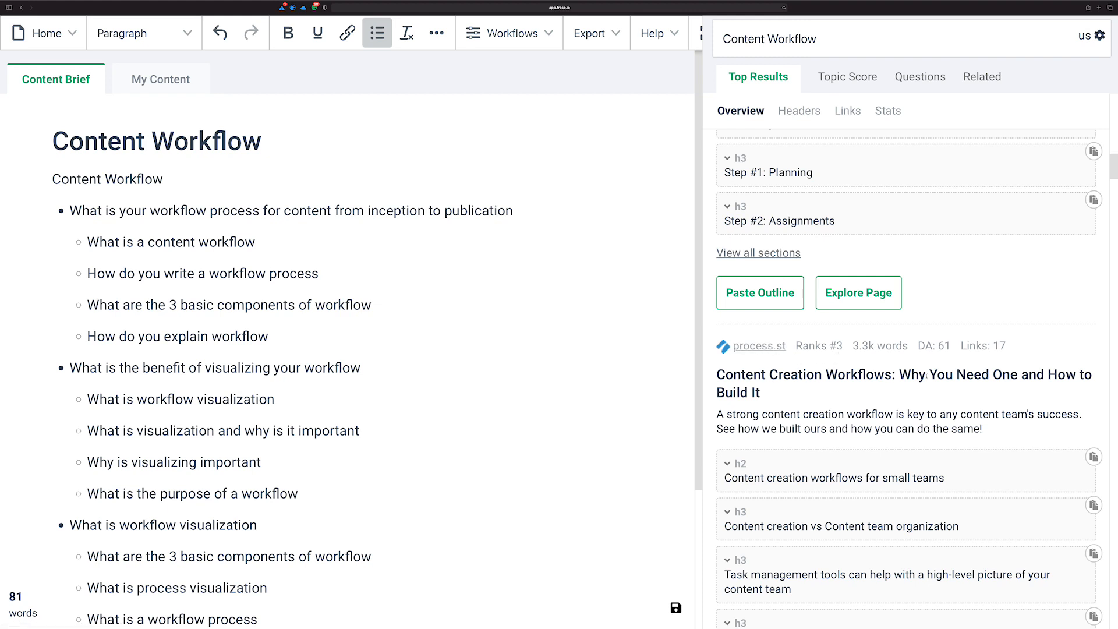
scroll(941, 374, down, 2)
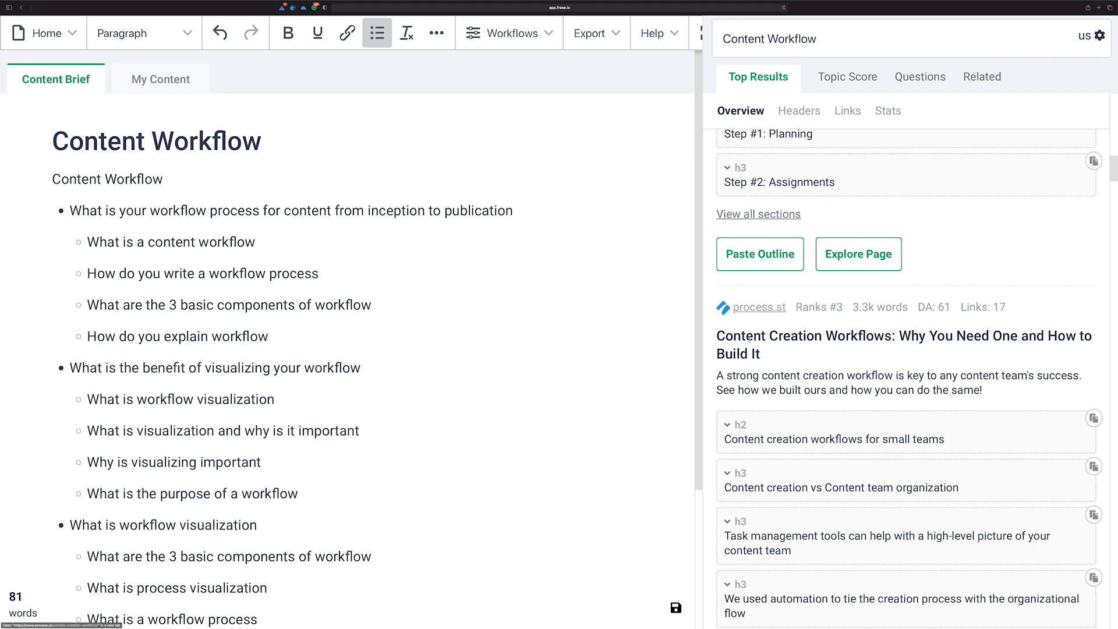
Open the third-ranked process.st article on content creation workflows and enlarge the page for reading
click(754, 308)
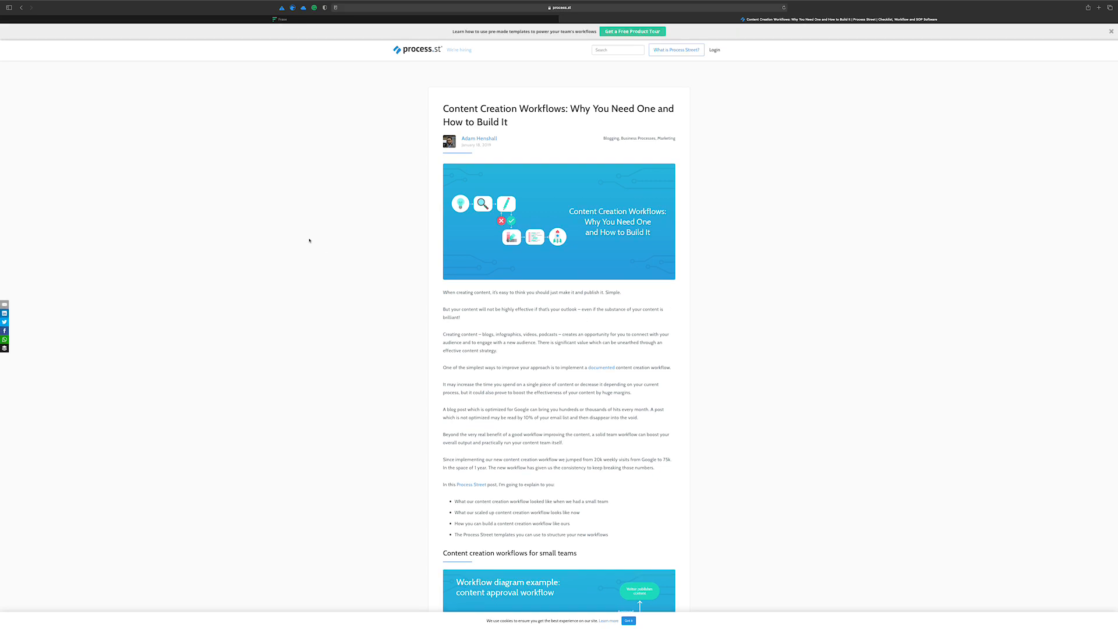
key(super+plus)
key(super+plus)
key(super+plus)
key(super+plus)
key(super+plus)
key(super+plus)
key(super+plus)
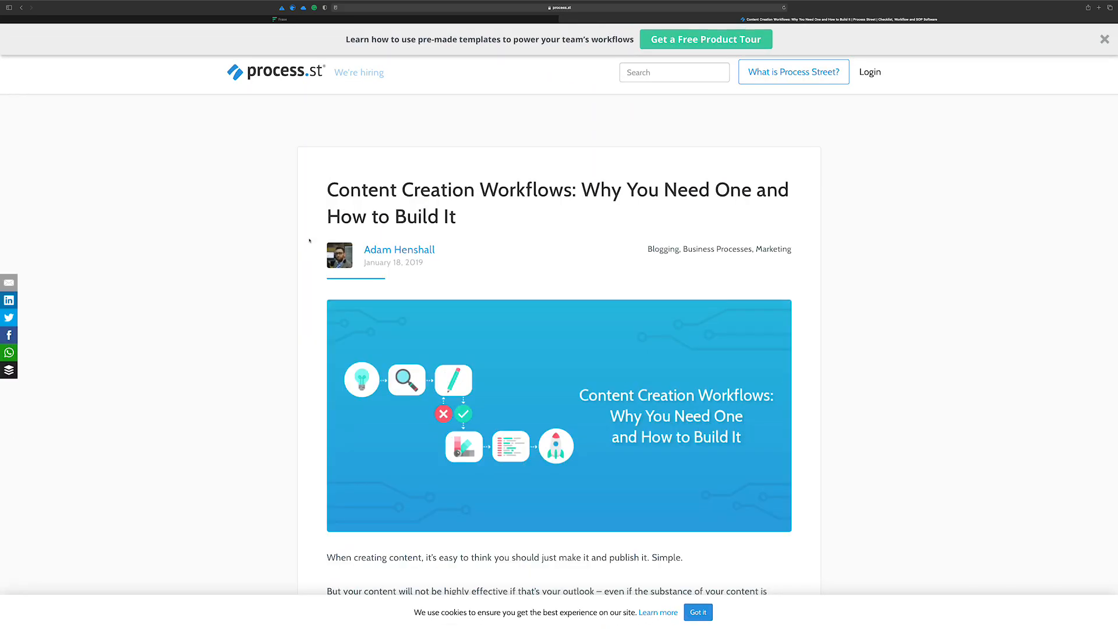
Examine the process.st article's headline, header image and opening introduction paragraphs
scroll(309, 240, down, 5)
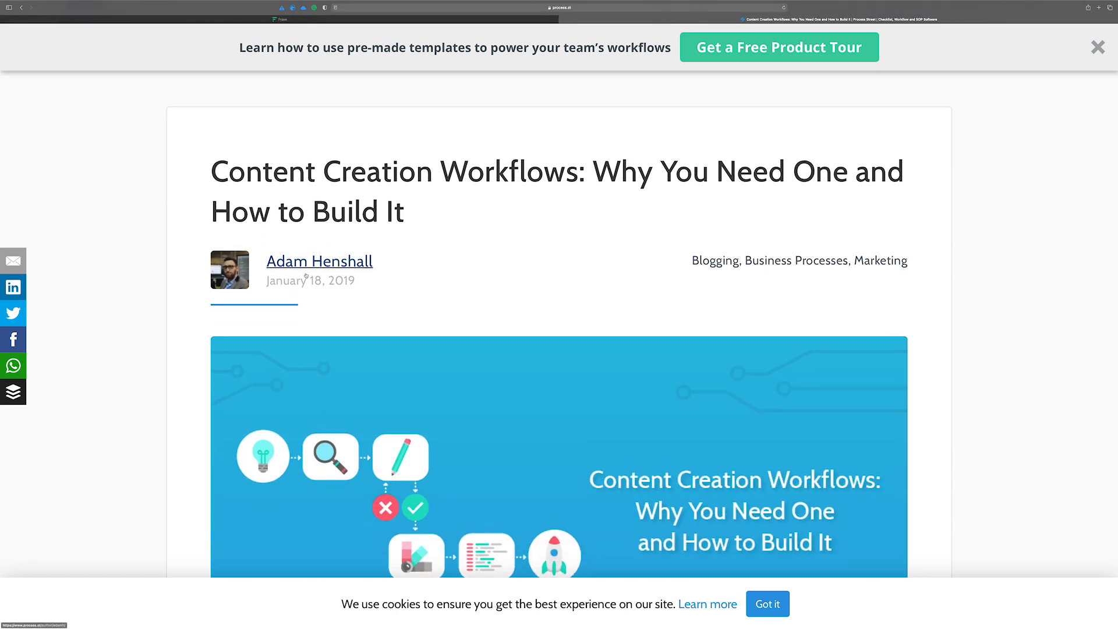
scroll(219, 322, down, 5)
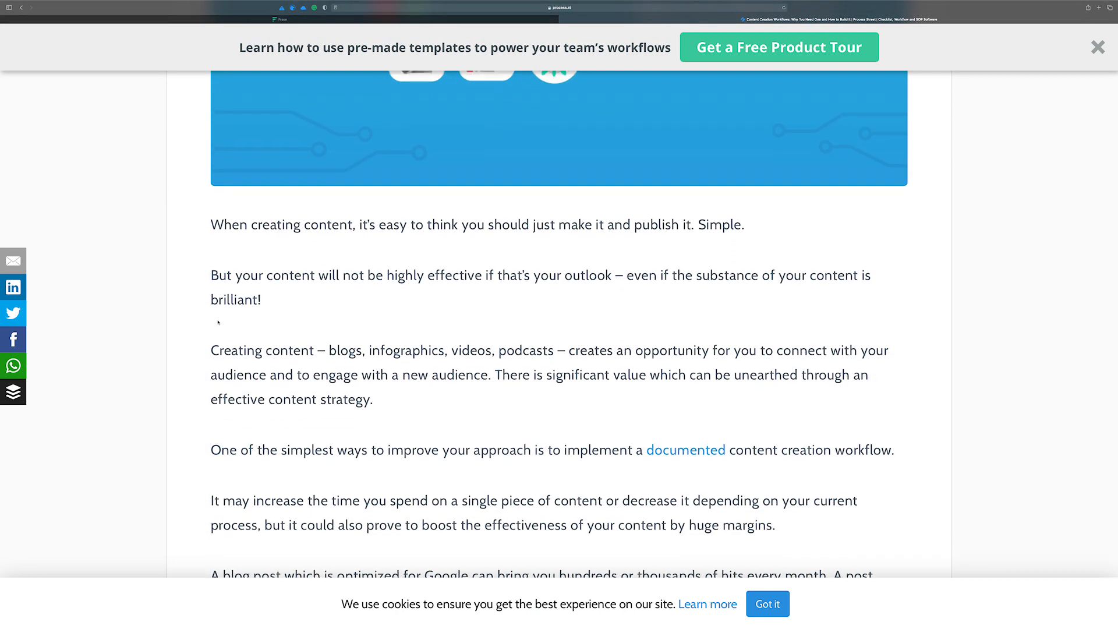
scroll(216, 295, up, 3)
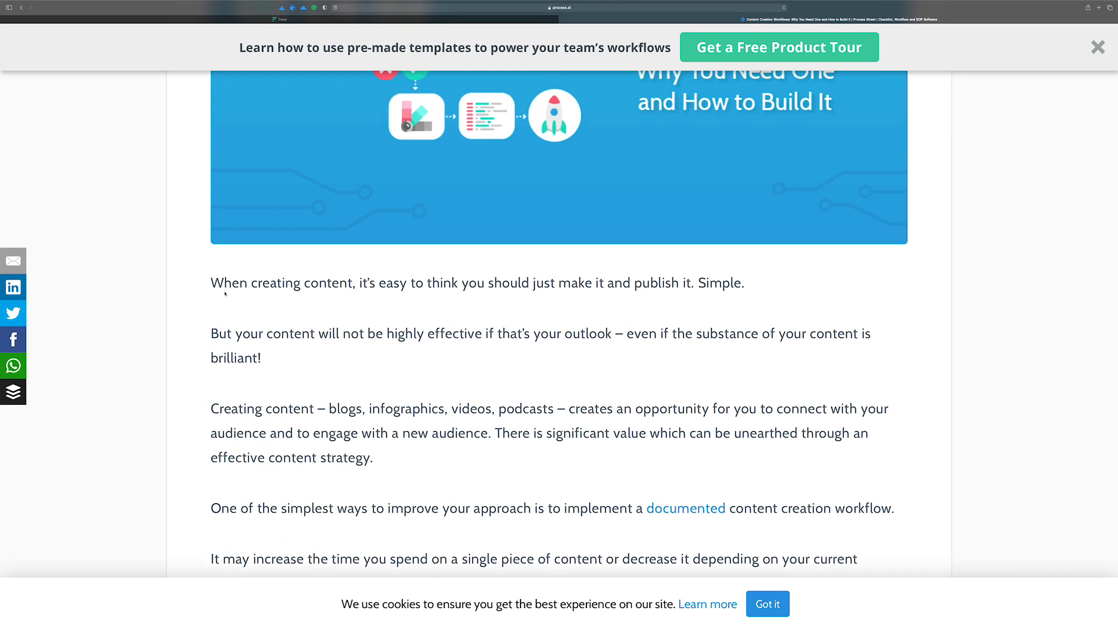
scroll(295, 364, down, 1)
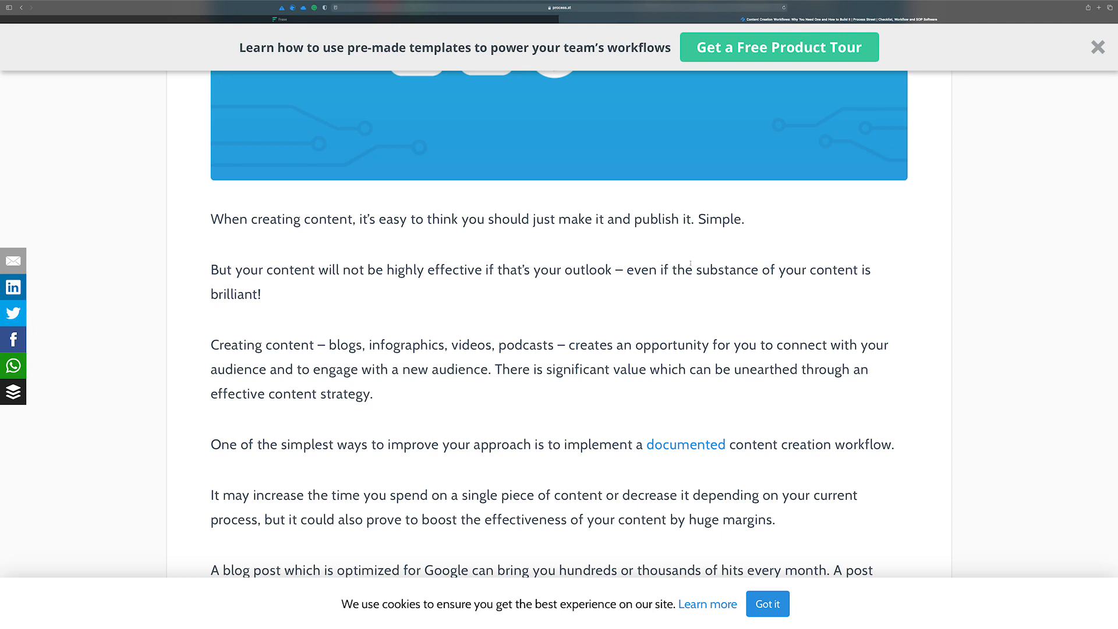
Highlight the process.st introduction's second paragraph, about content not being highly effective with that outlook
drag(611, 269, 219, 267)
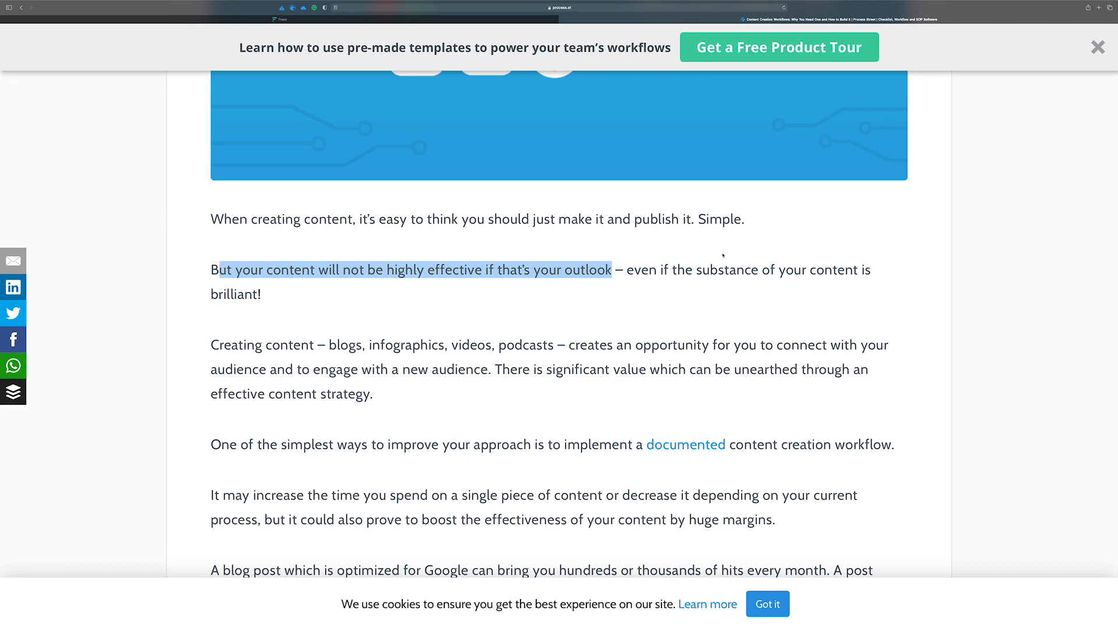
click(265, 295)
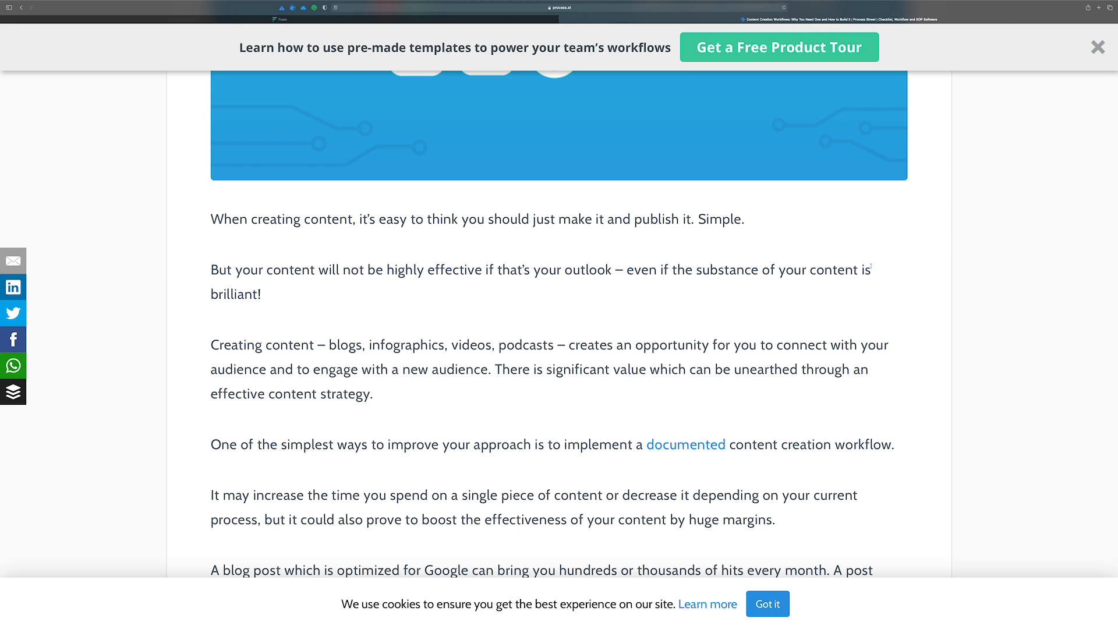
drag(304, 285, 211, 270)
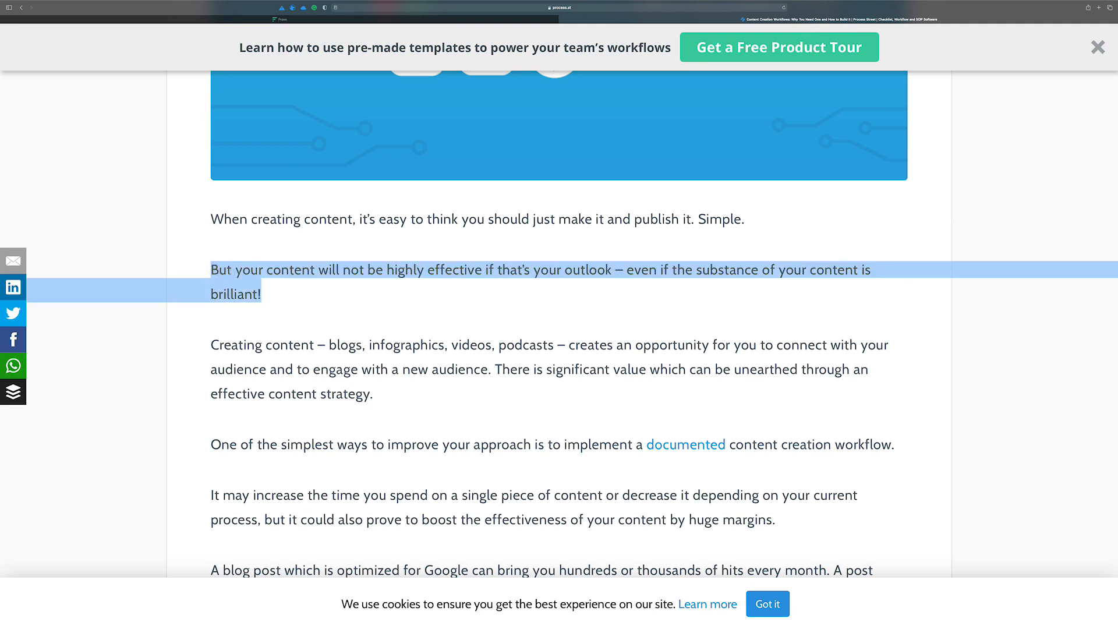
click(273, 289)
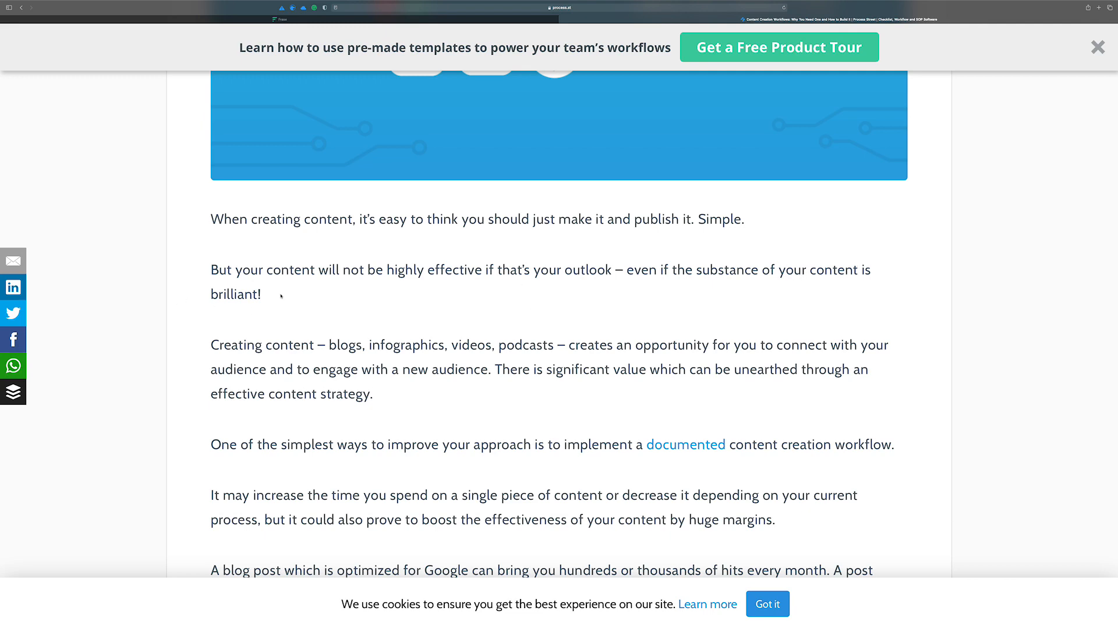
Examine the article's opening paragraphs, bulleted list of topics and content approval workflow diagram
scroll(353, 295, down, 2)
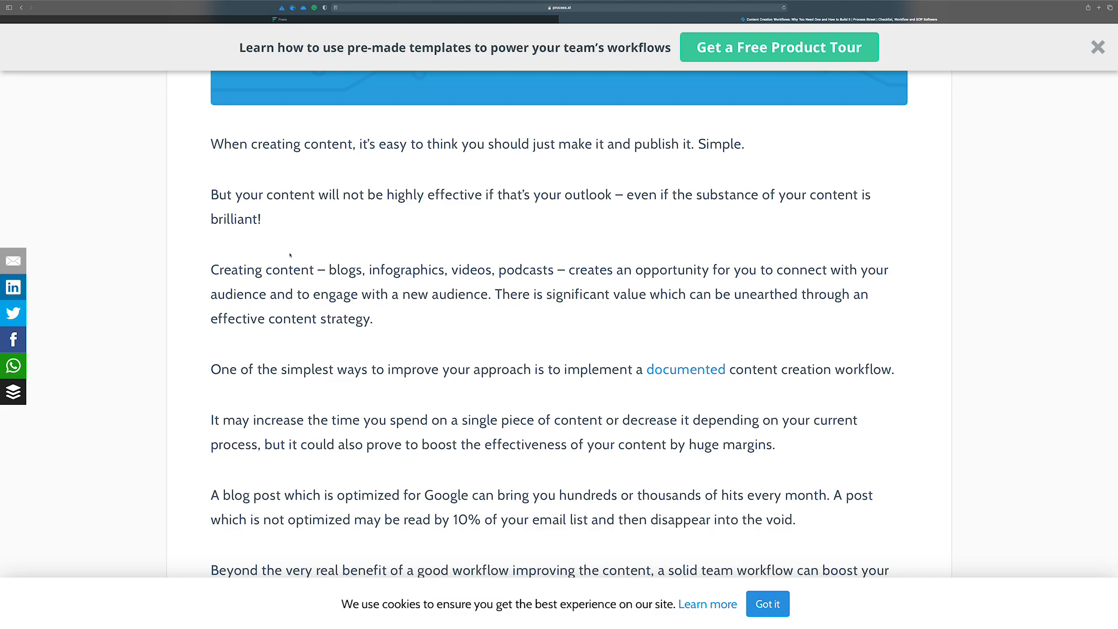
scroll(290, 254, down, 15)
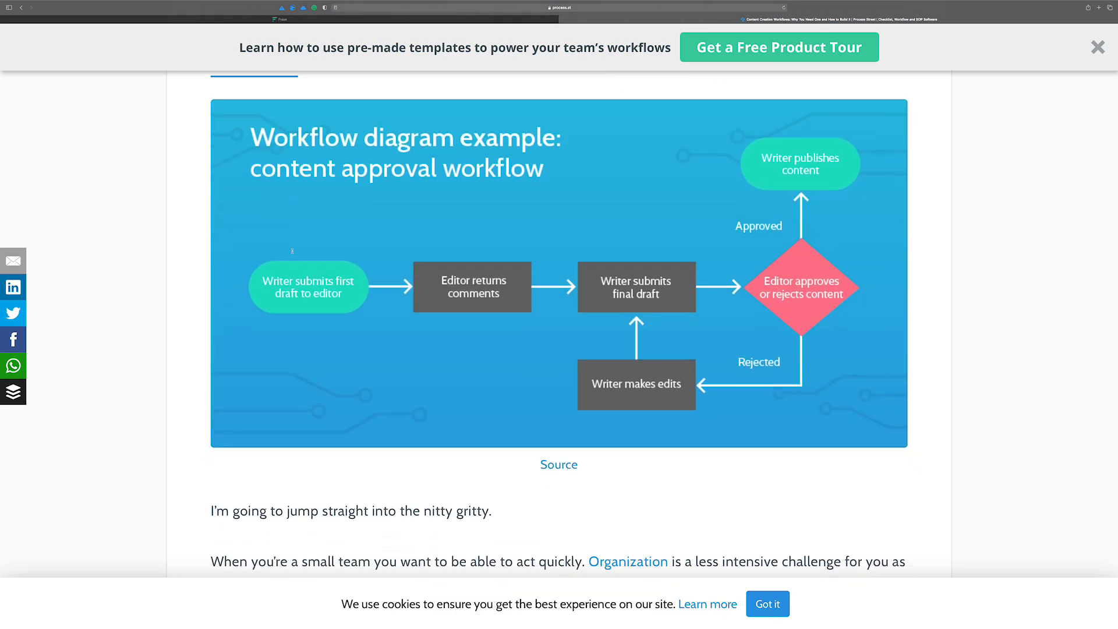
scroll(292, 251, up, 11)
scroll(293, 251, up, 5)
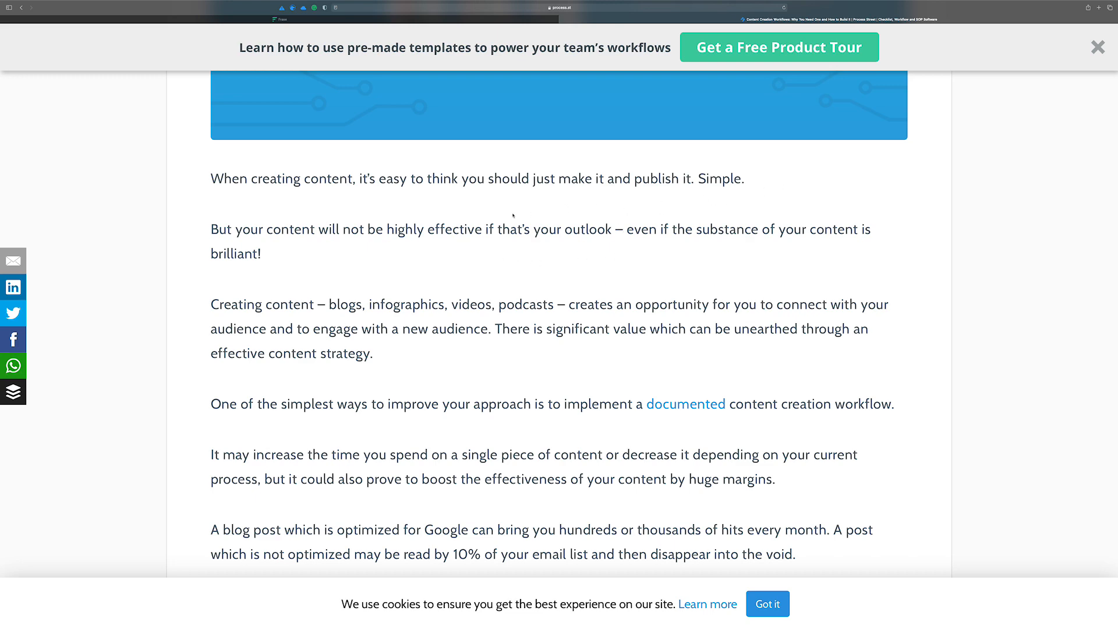
scroll(471, 385, down, 2)
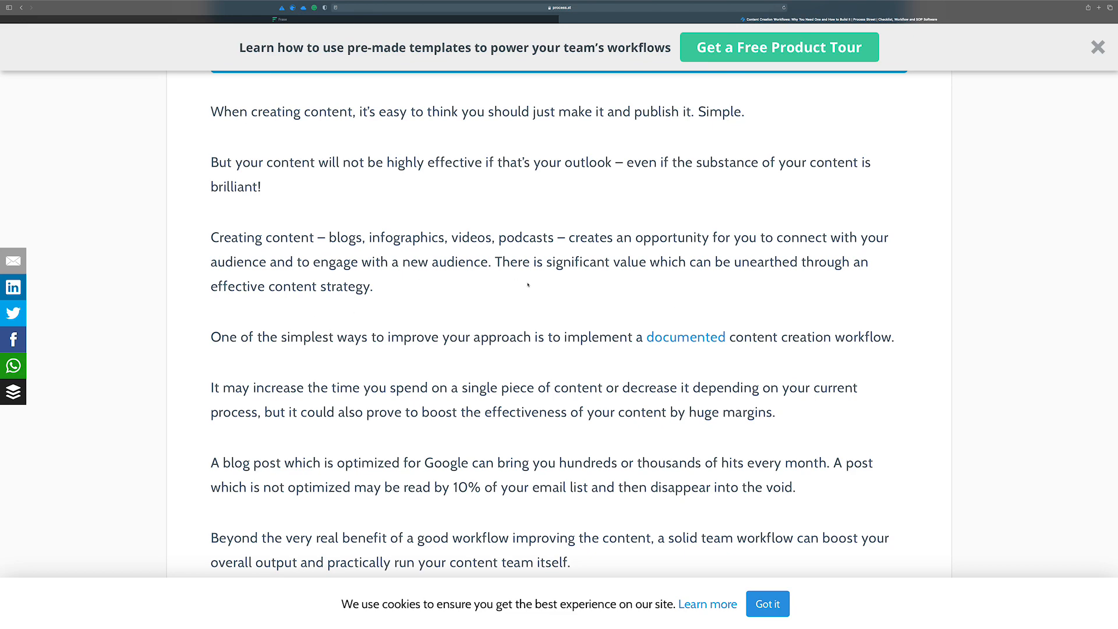
scroll(514, 296, down, 2)
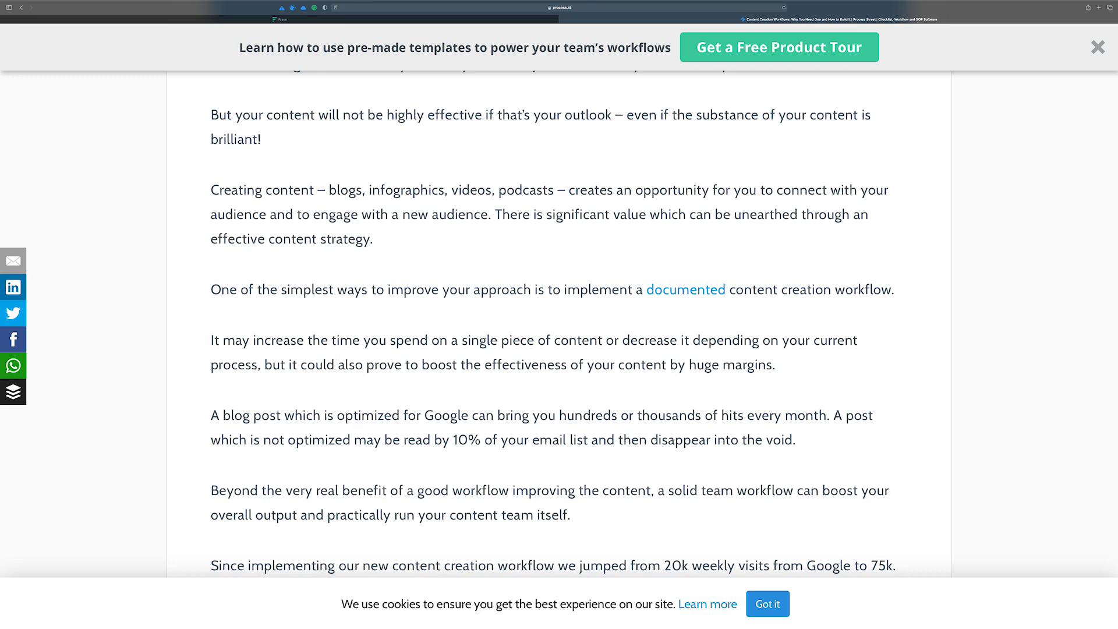
scroll(306, 356, up, 1)
scroll(305, 355, down, 5)
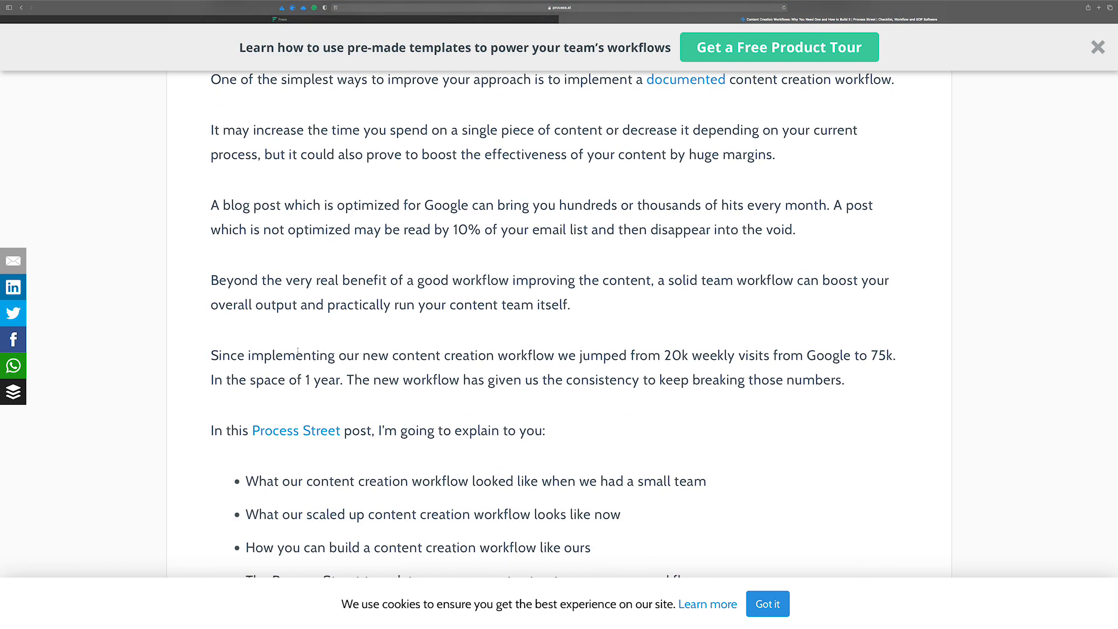
scroll(300, 353, up, 5)
scroll(299, 352, up, 4)
scroll(298, 350, down, 3)
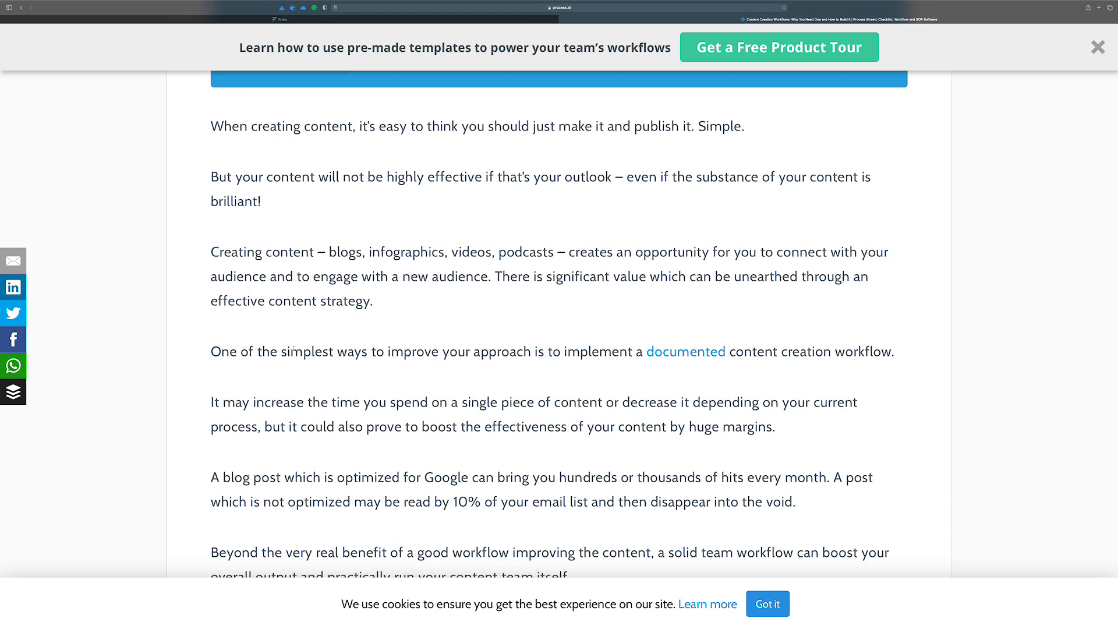
scroll(424, 350, down, 2)
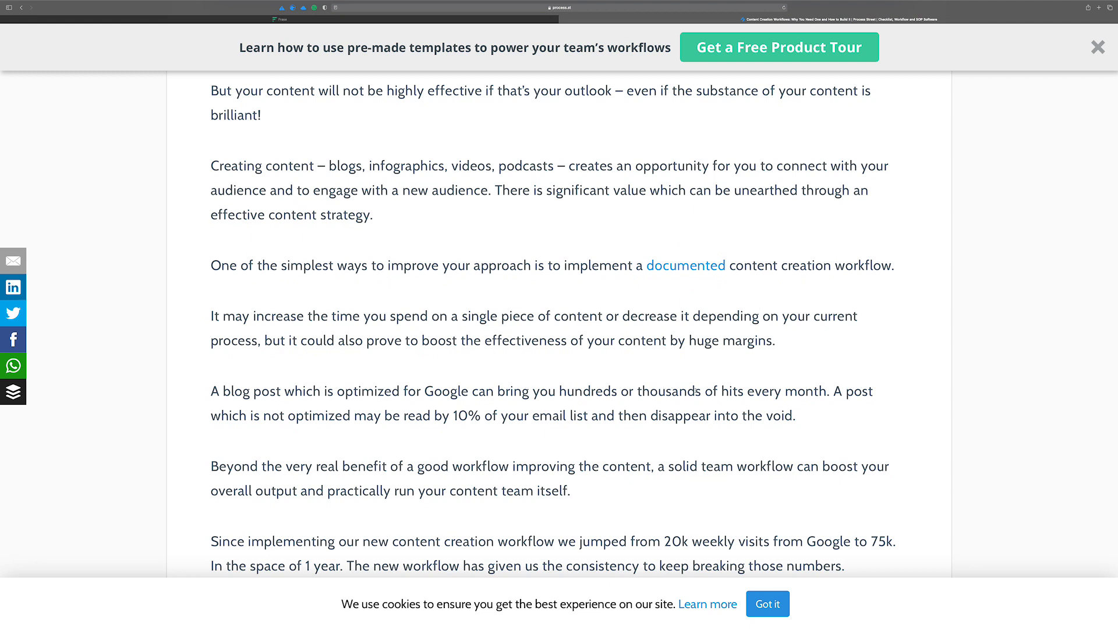
Highlight the introduction's paragraph comparing Google-optimized blog posts with posts that are not optimized
drag(832, 391, 210, 390)
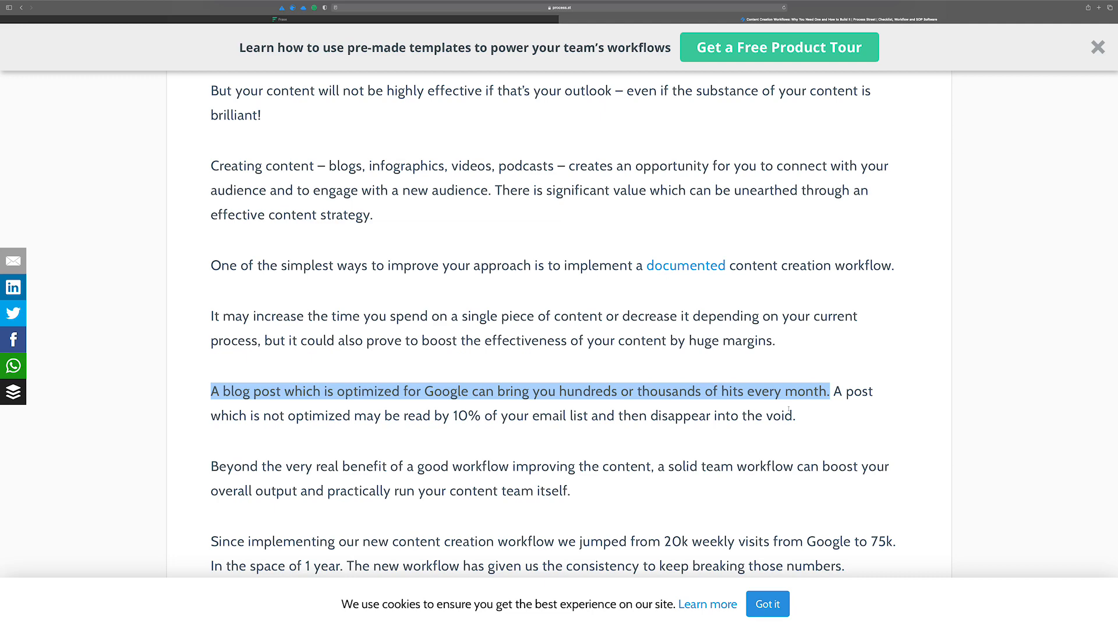
drag(852, 417, 223, 391)
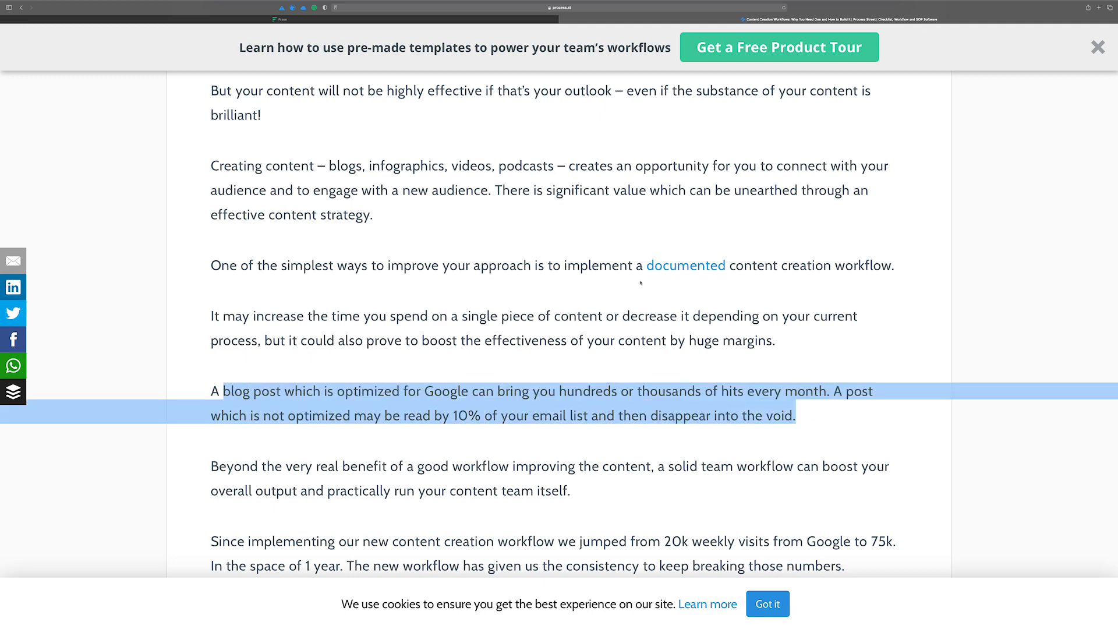
scroll(735, 417, down, 3)
scroll(687, 392, up, 15)
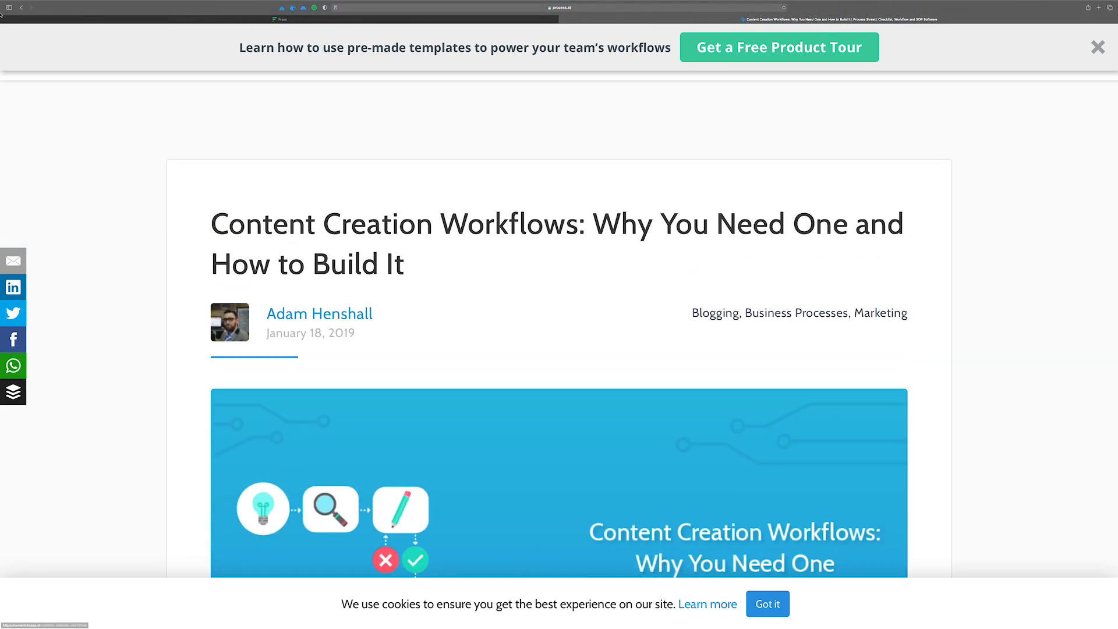
Return to the Content Workflow brief in Frase and open the processed top results for editing
click(22, 8)
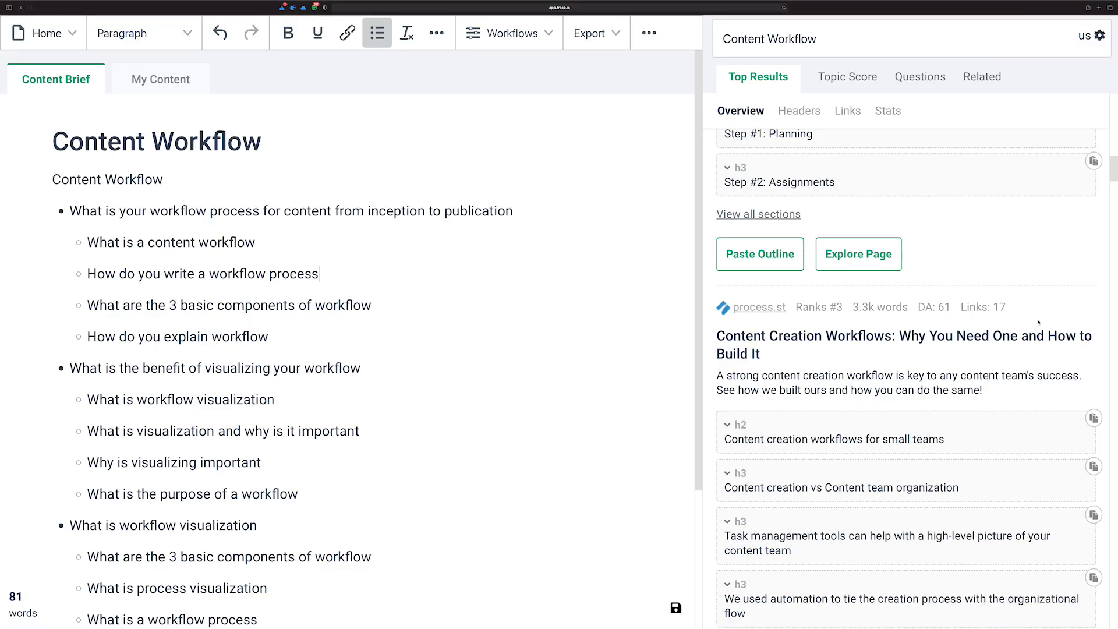
scroll(797, 278, up, 15)
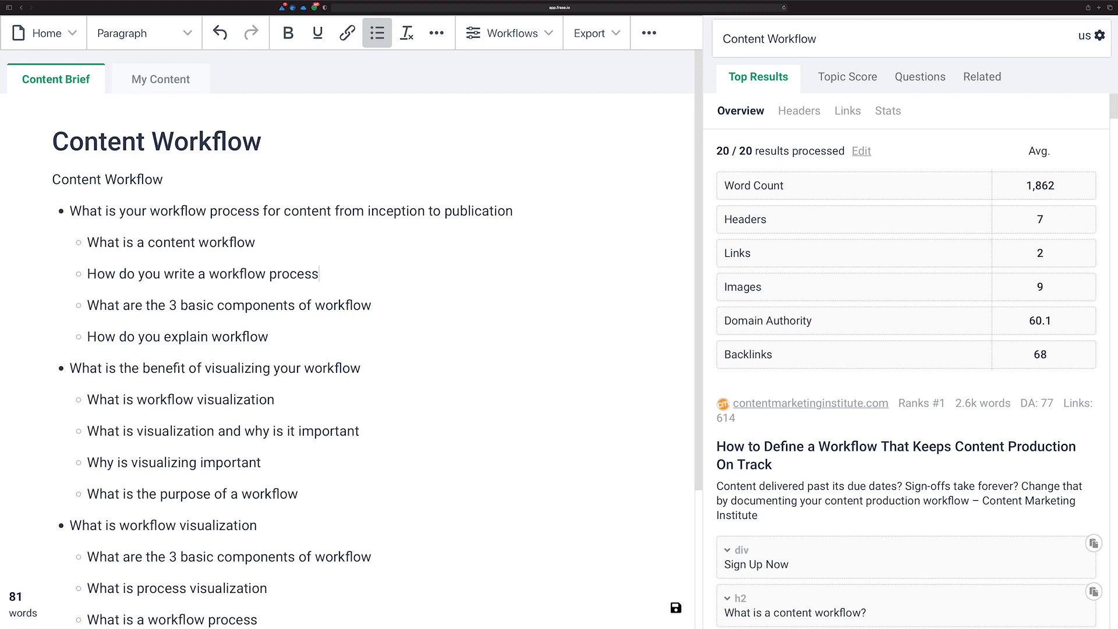
click(861, 151)
Exclude the kissflow.com and mesaonline.org results from the selected sources
scroll(856, 193, down, 4)
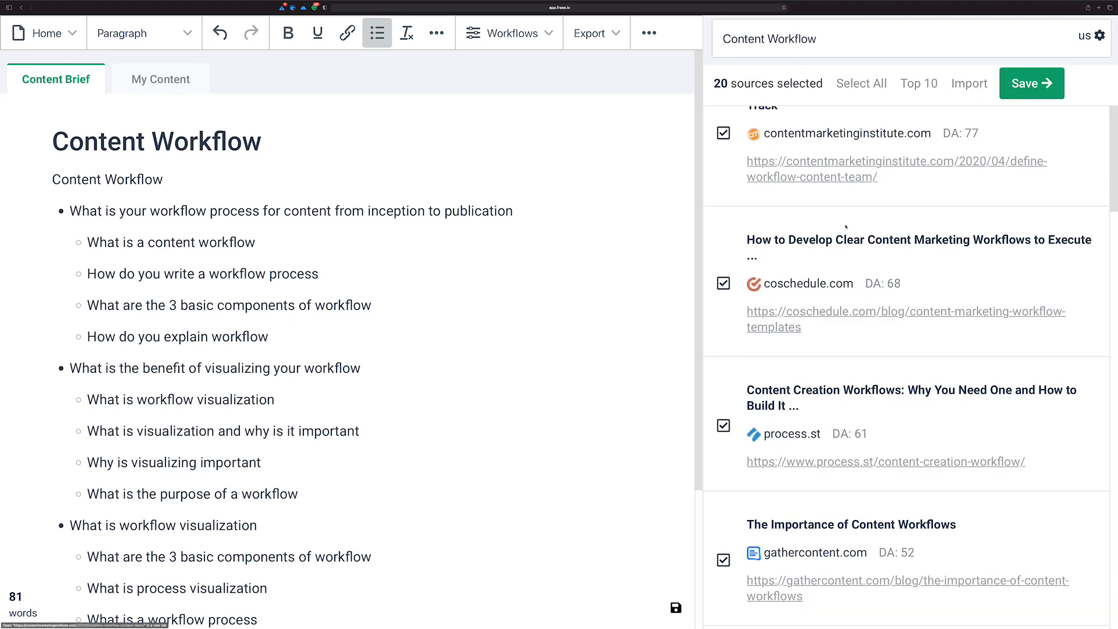
scroll(825, 285, down, 7)
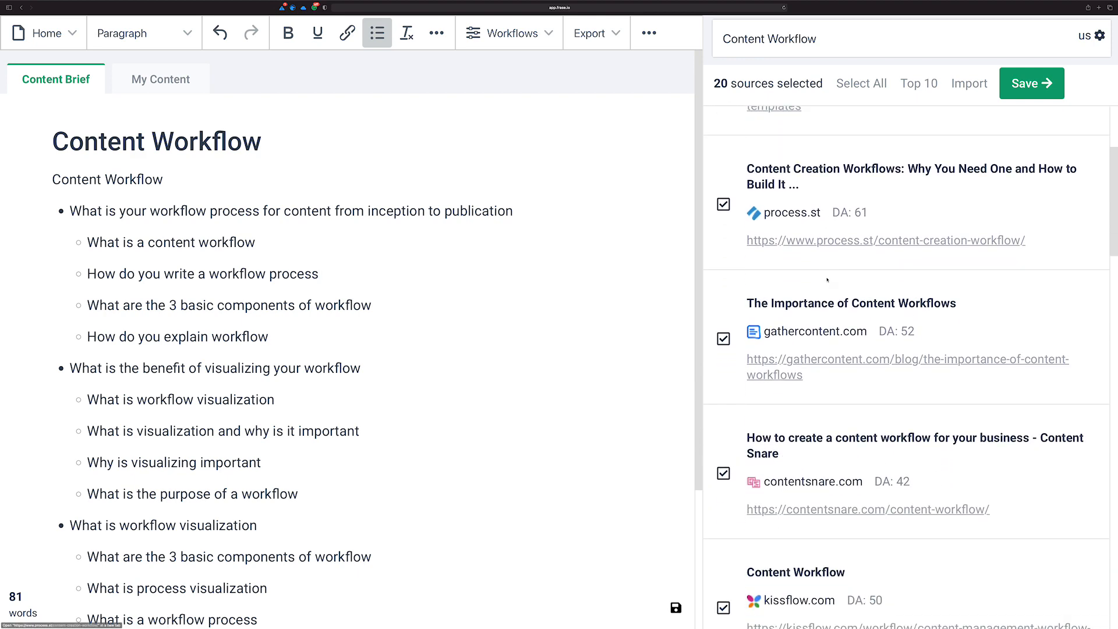
scroll(783, 291, down, 1)
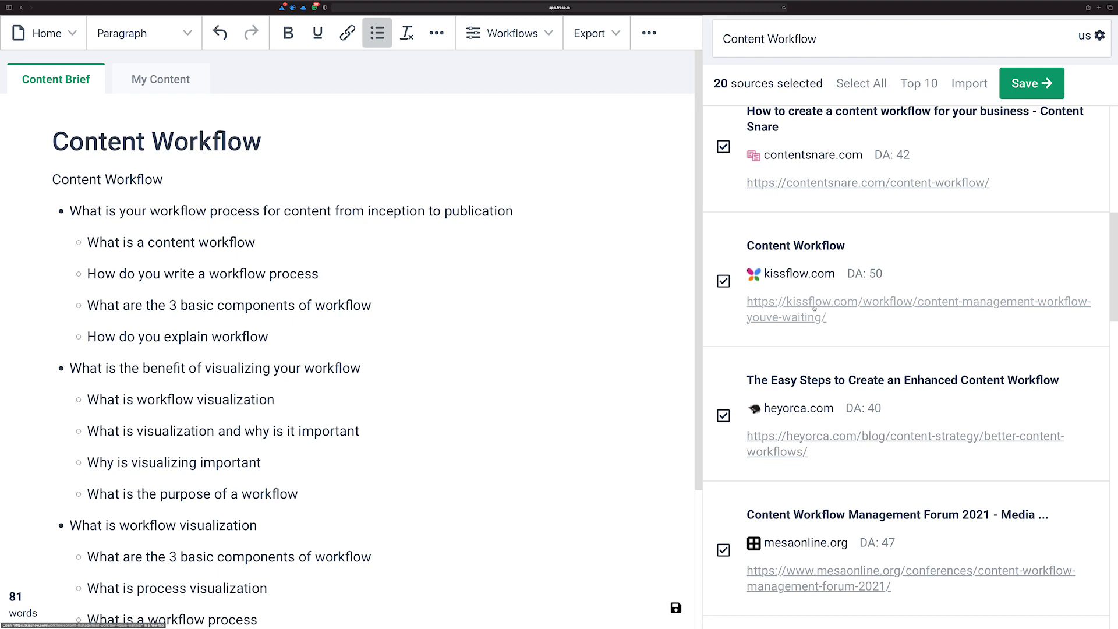
click(723, 282)
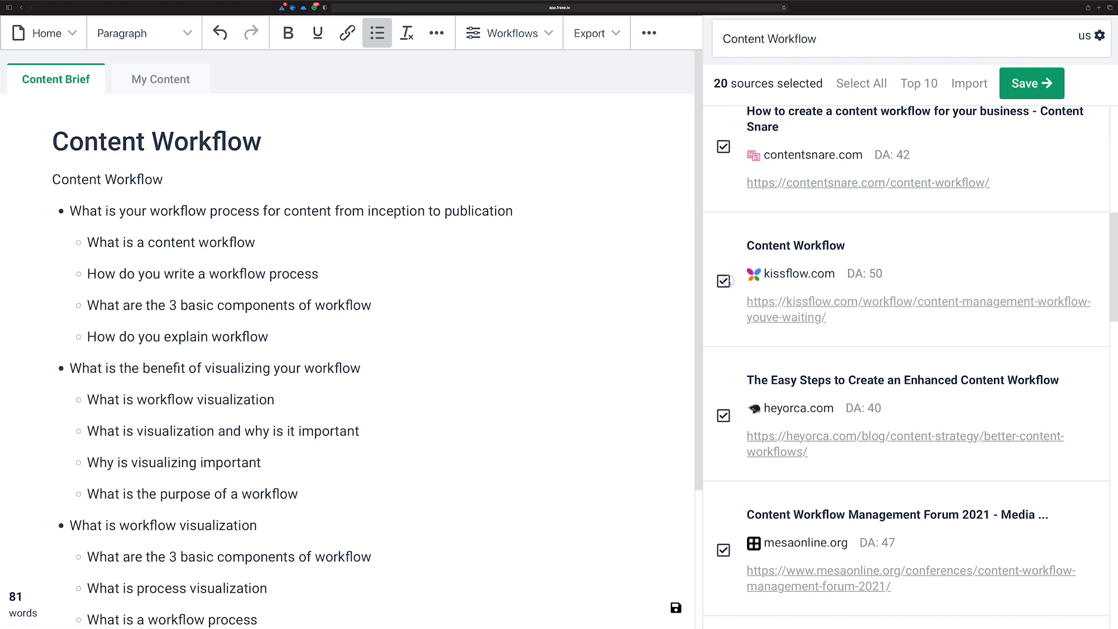
scroll(824, 319, down, 5)
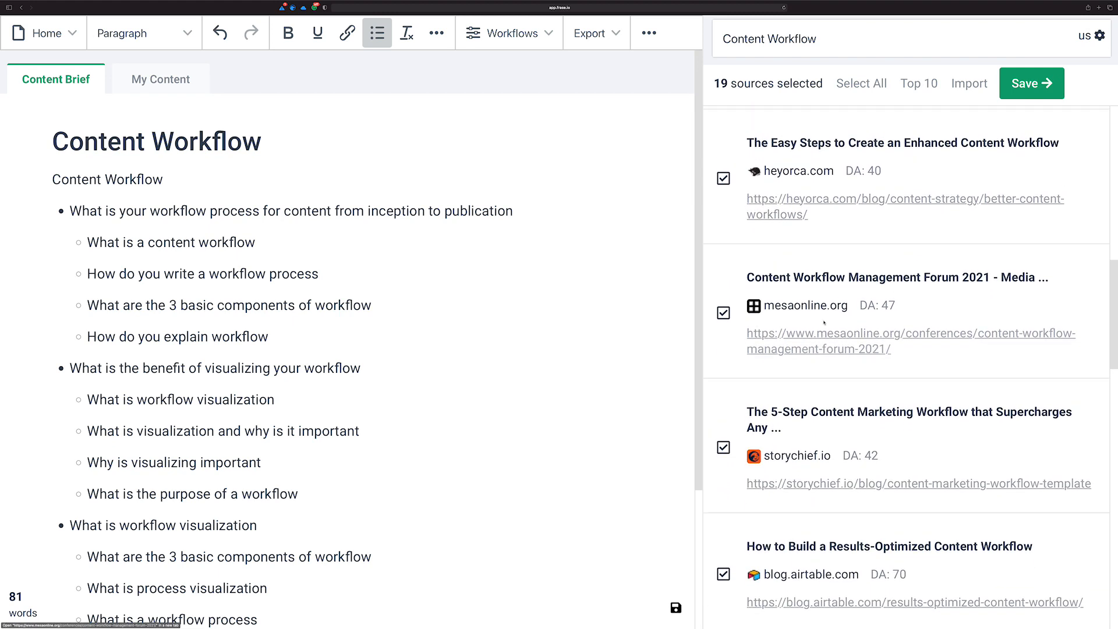
scroll(834, 266, down, 1)
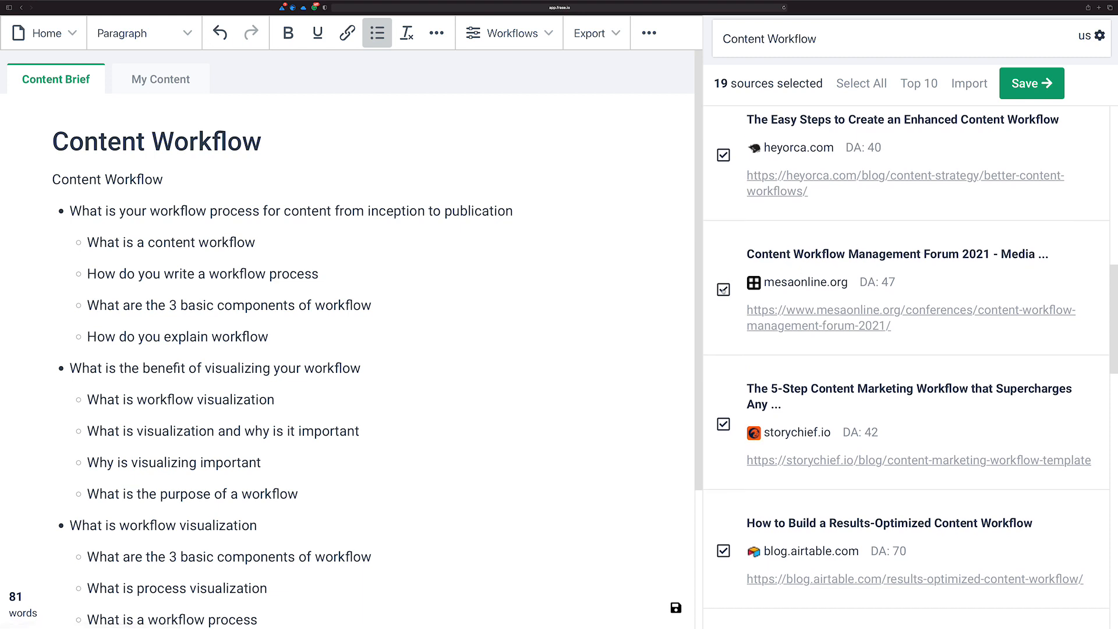
click(723, 289)
scroll(728, 279, up, 1)
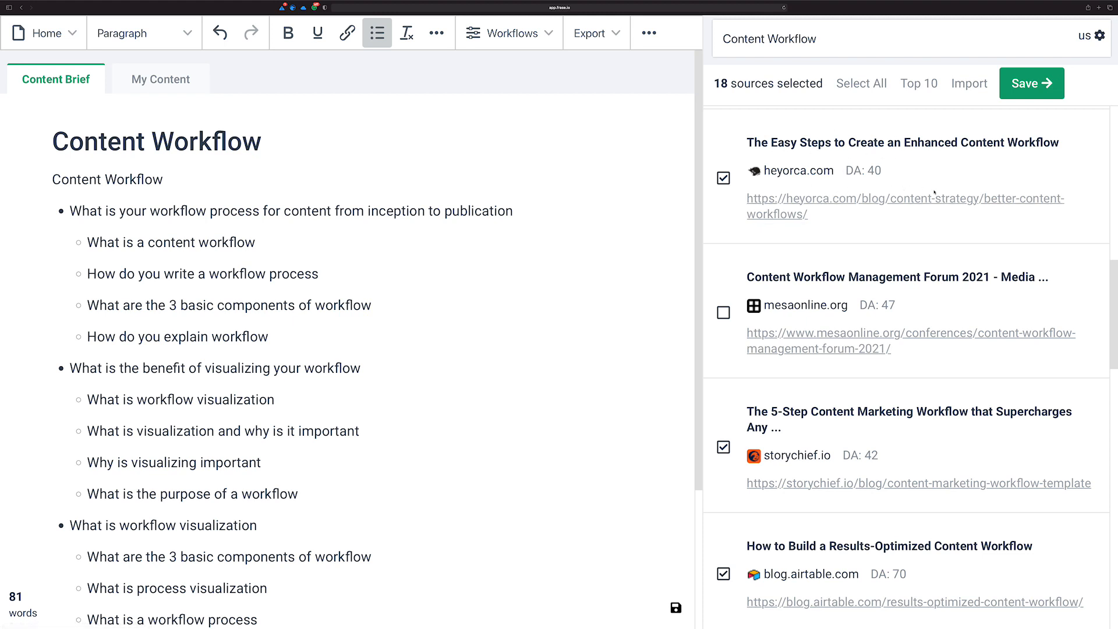
Exclude the storychief.io and truedit.com results from the selected sources
scroll(831, 178, down, 5)
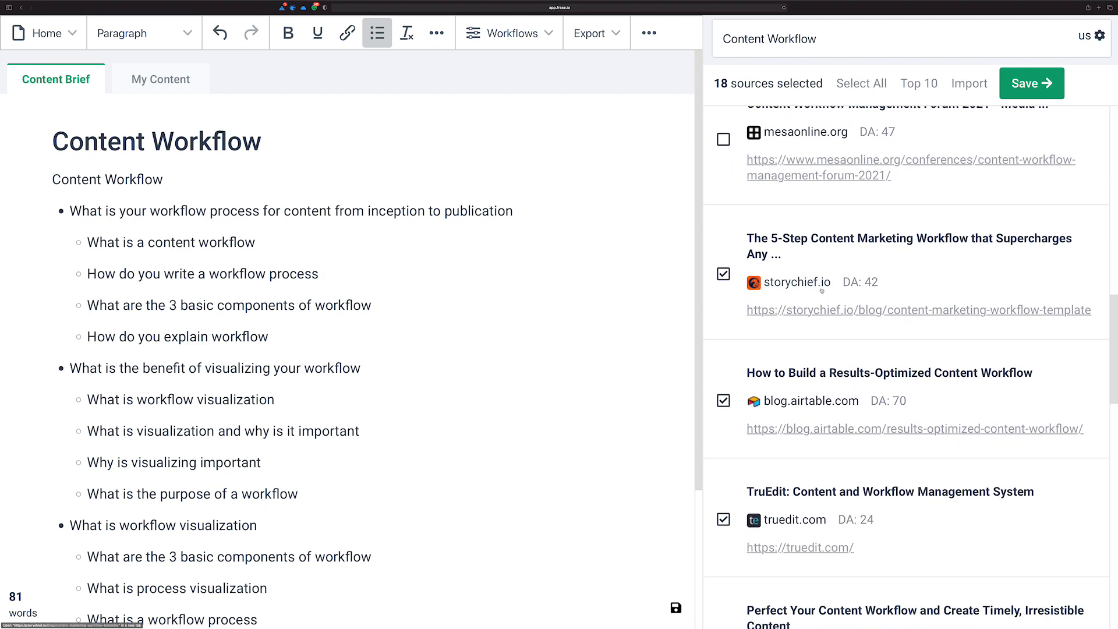
click(780, 277)
scroll(784, 288, down, 2)
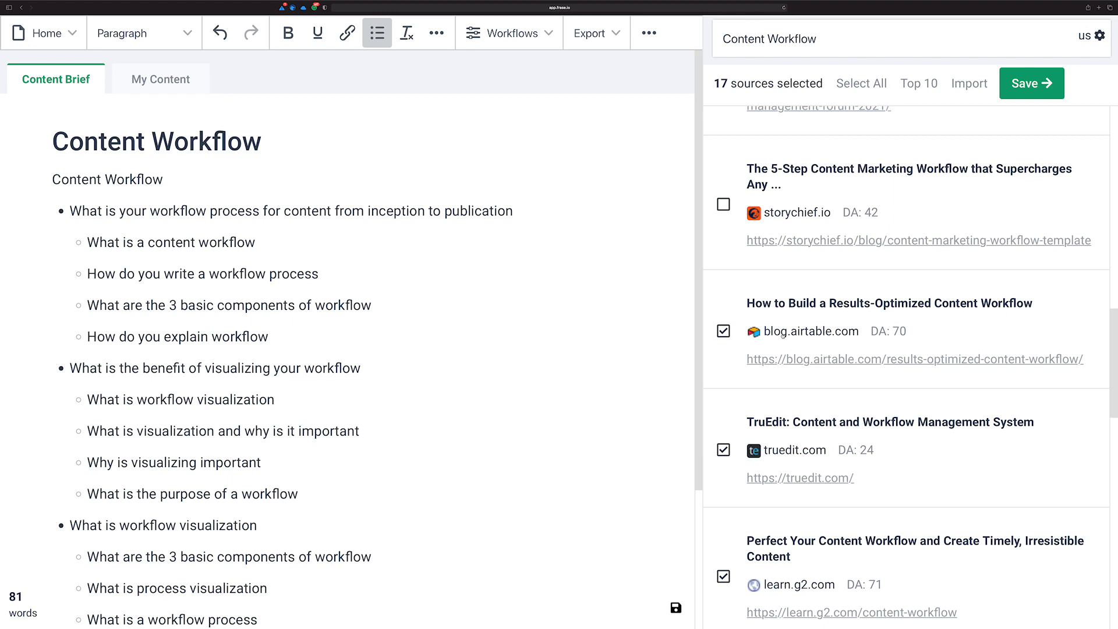
scroll(859, 341, down, 2)
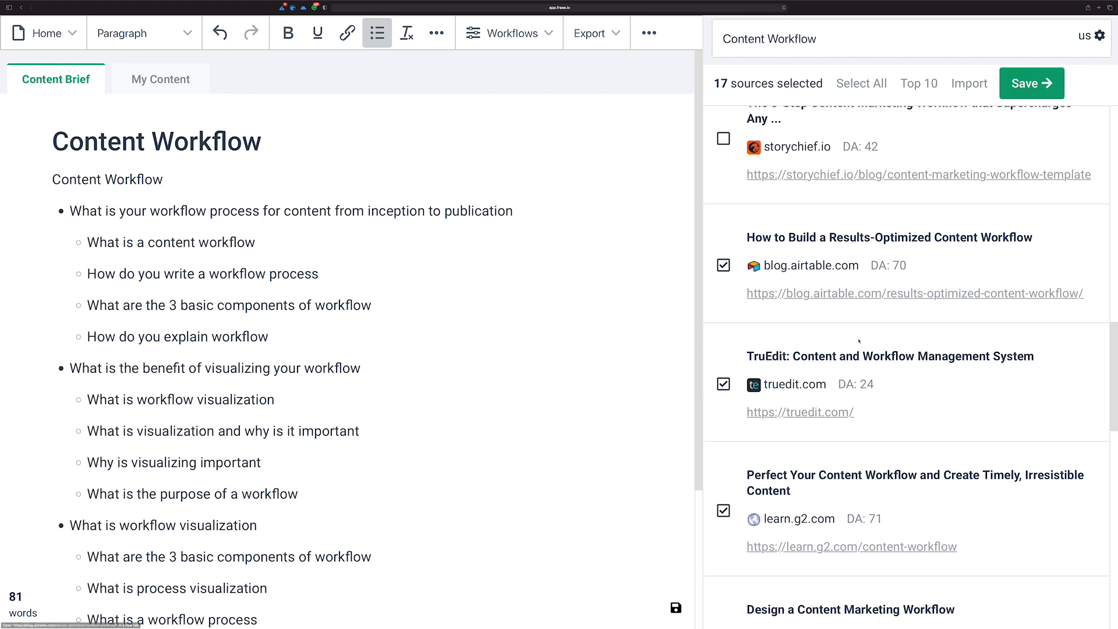
scroll(858, 341, down, 5)
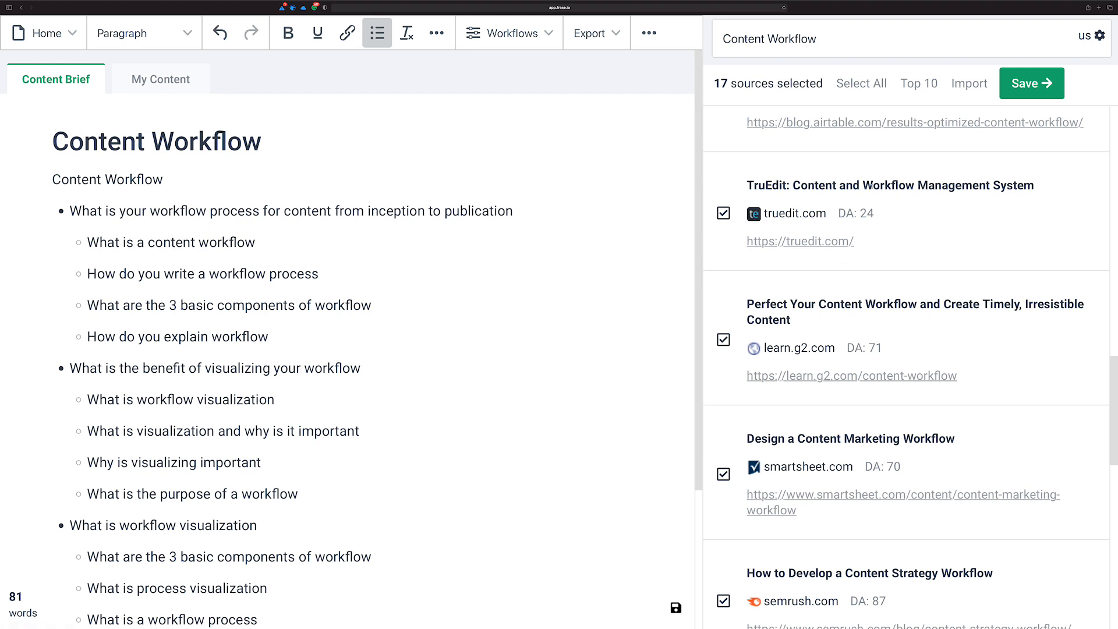
click(723, 213)
scroll(784, 342, down, 4)
scroll(804, 274, up, 2)
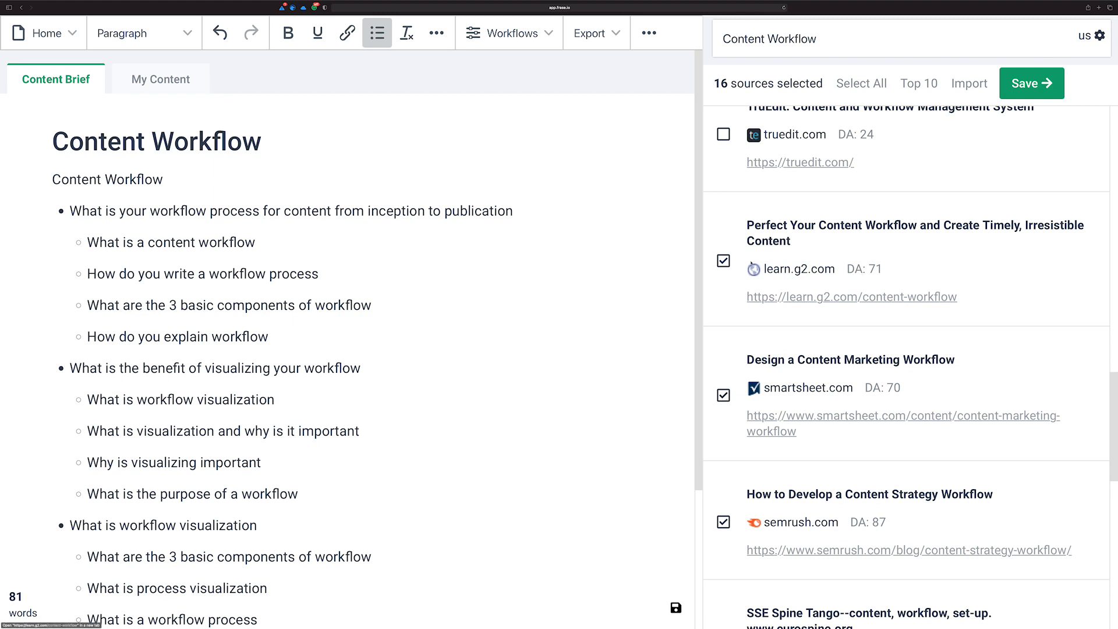
Exclude the semrush.com article and the pubmed.ncbi.nlm.nih.gov "SSE Spine Tango" result from the selected sources
scroll(751, 265, down, 2)
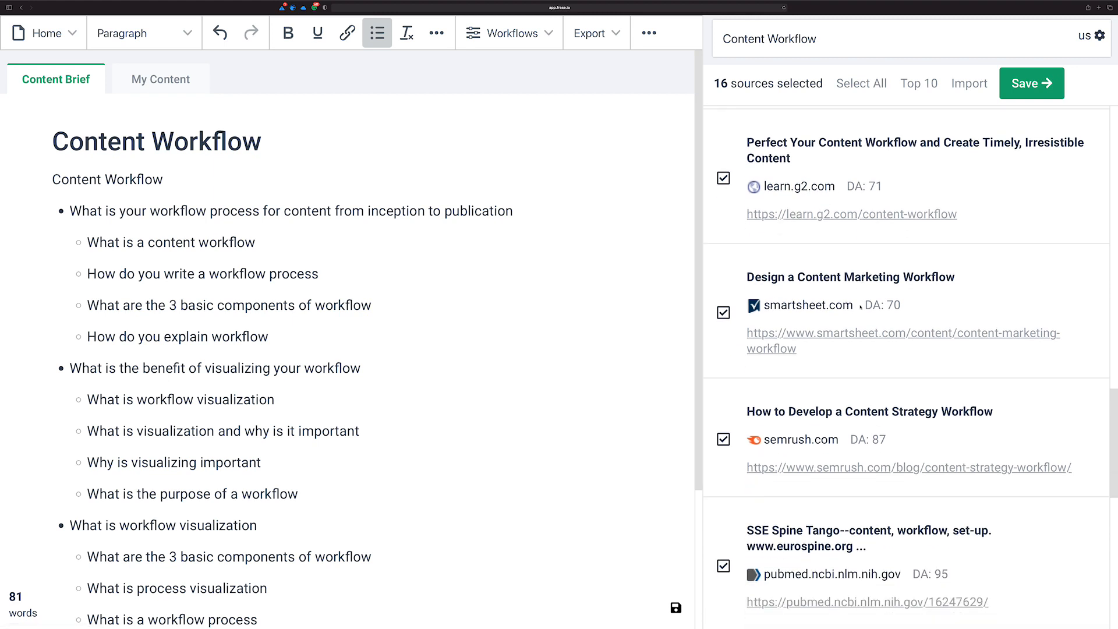
scroll(860, 307, down, 2)
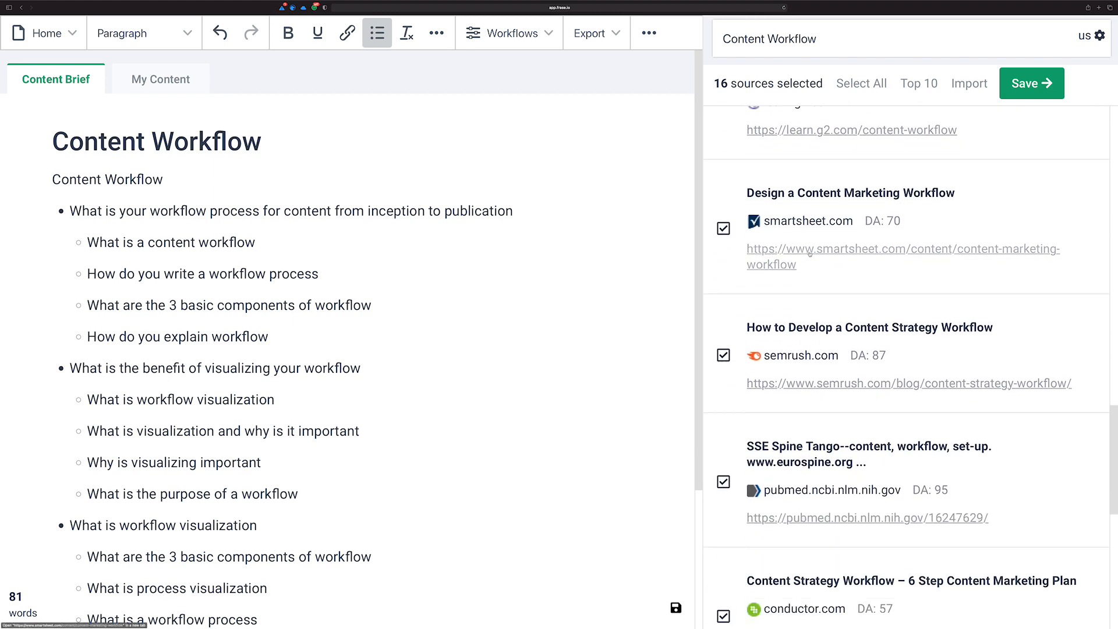
scroll(809, 254, down, 3)
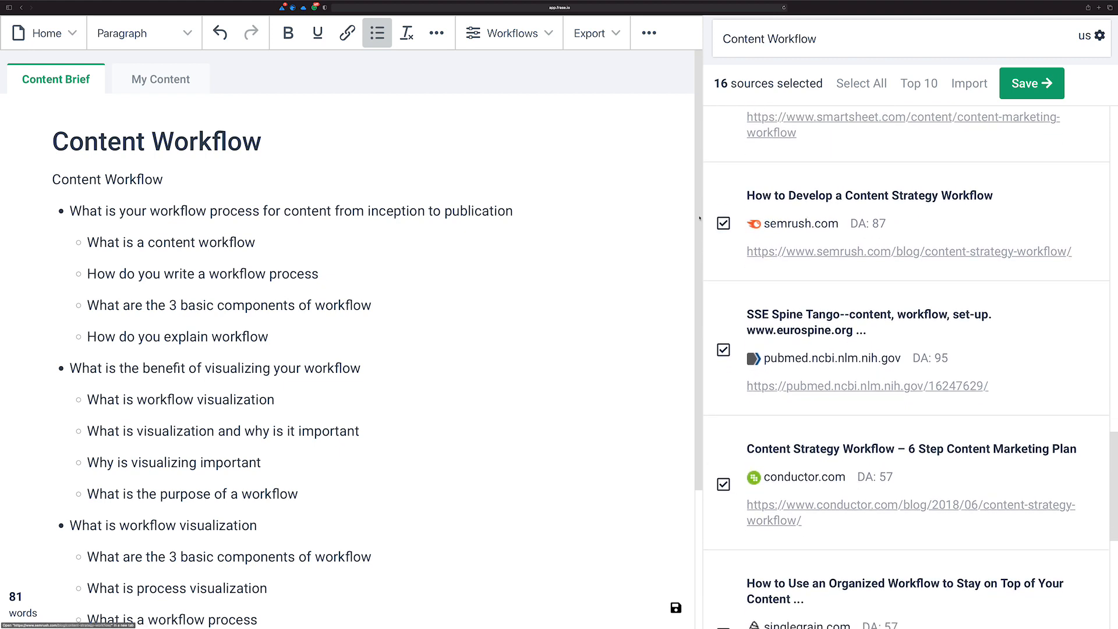
click(723, 223)
scroll(769, 268, down, 1)
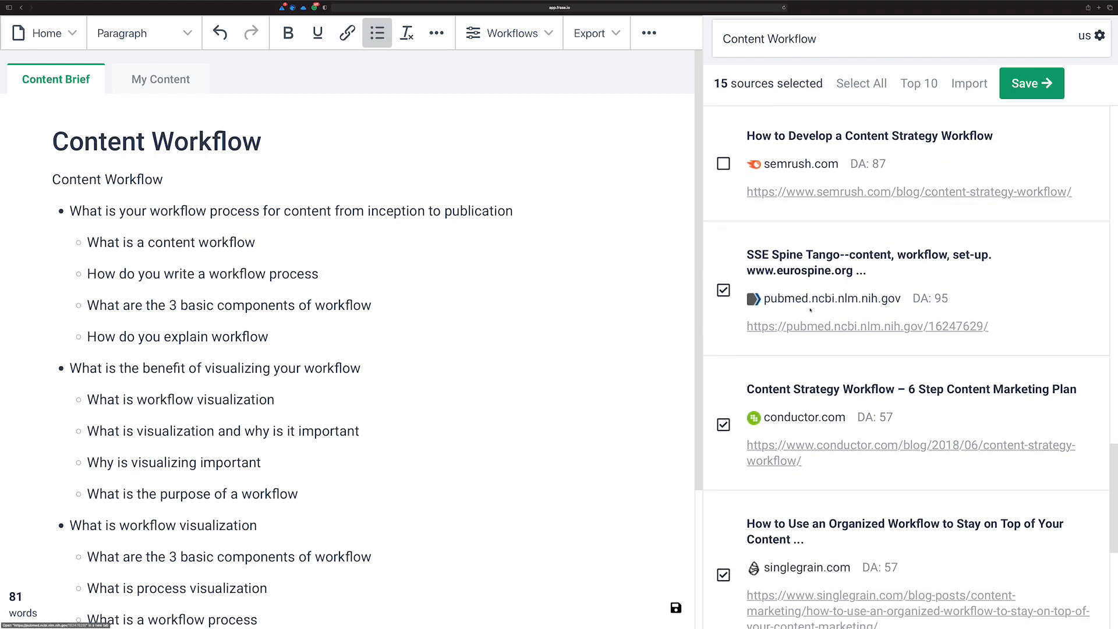
click(728, 290)
scroll(808, 314, down, 2)
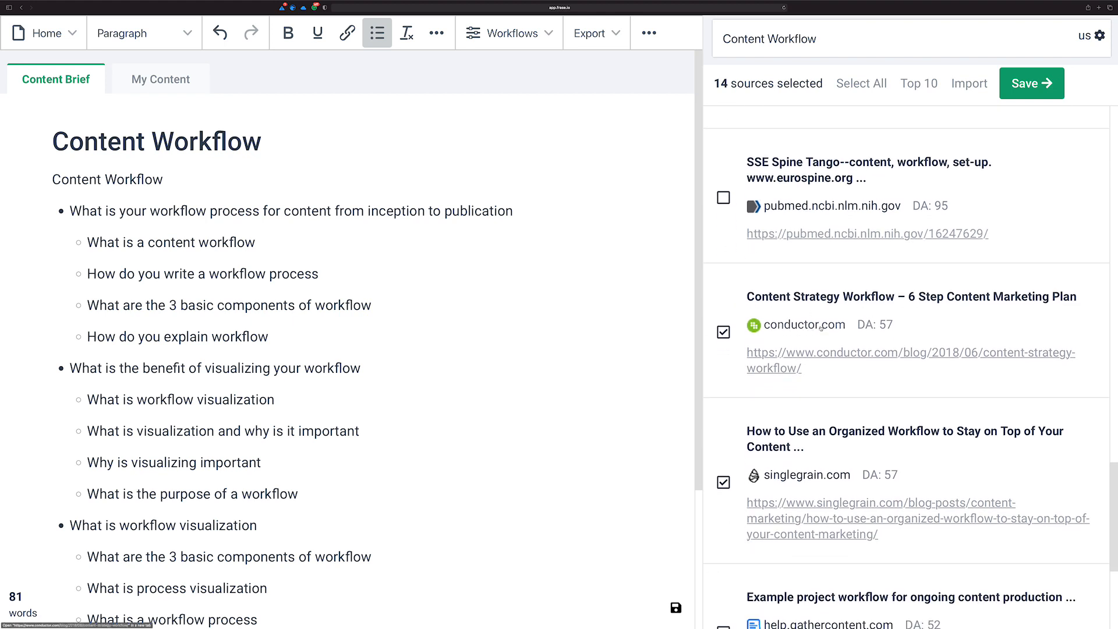
scroll(827, 327, down, 4)
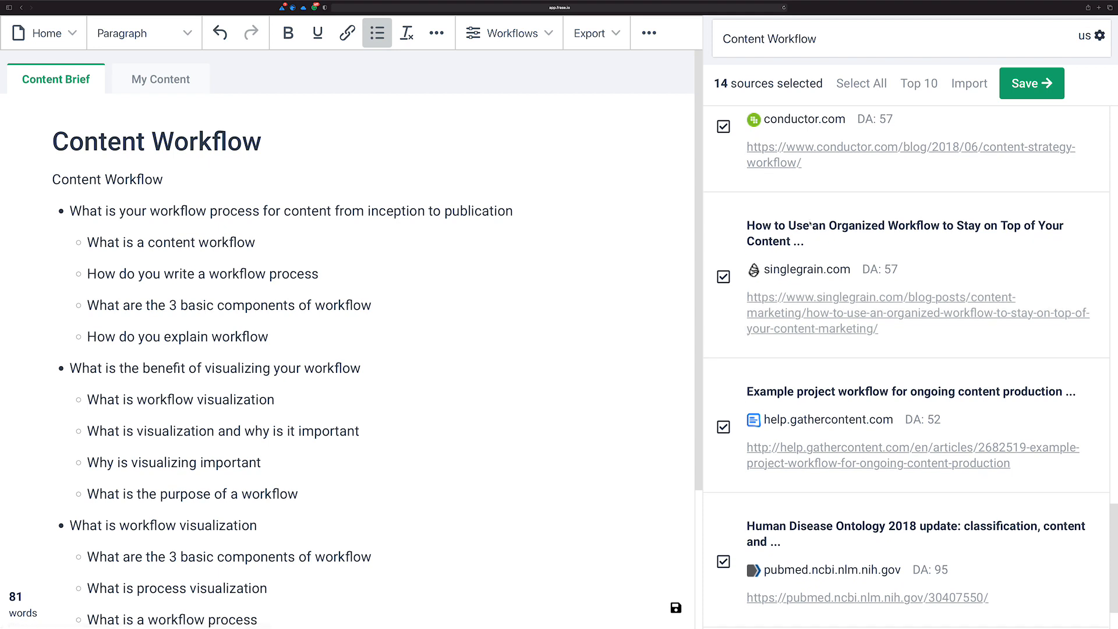
Exclude the pubmed.ncbi.nlm.nih.gov "Human Disease Ontology 2018 update" and mojoportal.com results from the sources and save the selection
scroll(813, 331, down, 1)
scroll(813, 331, down, 2)
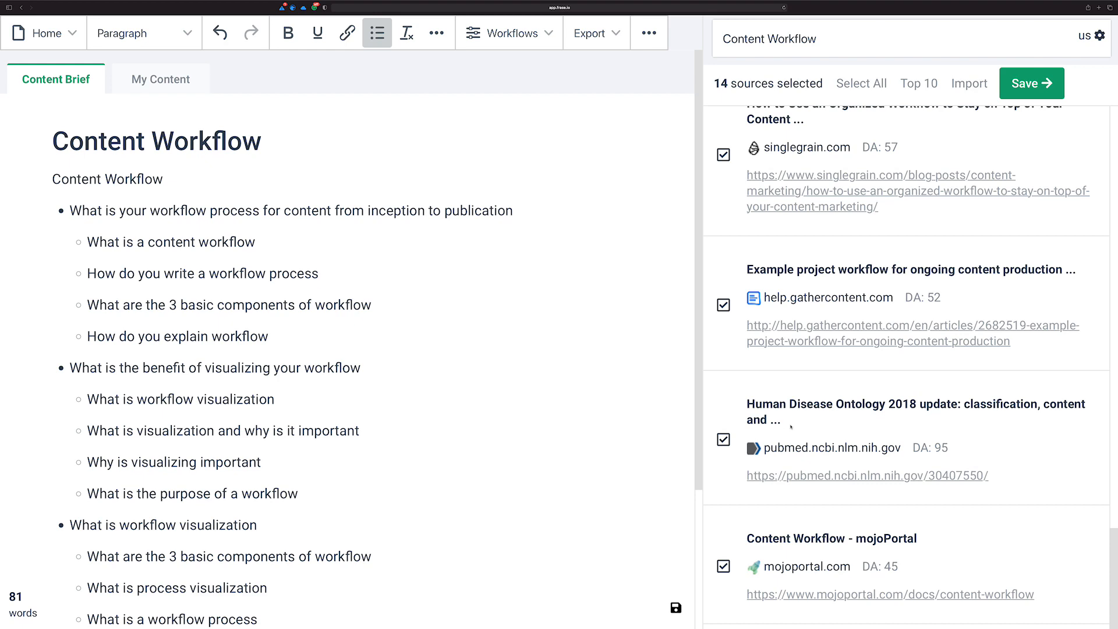
click(723, 439)
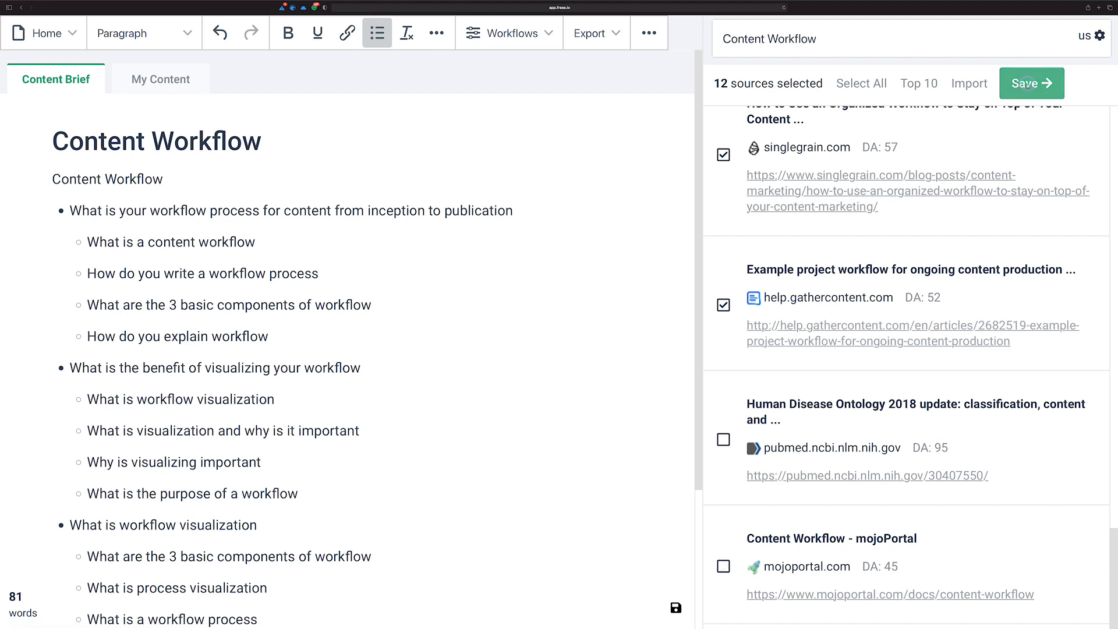
click(1027, 85)
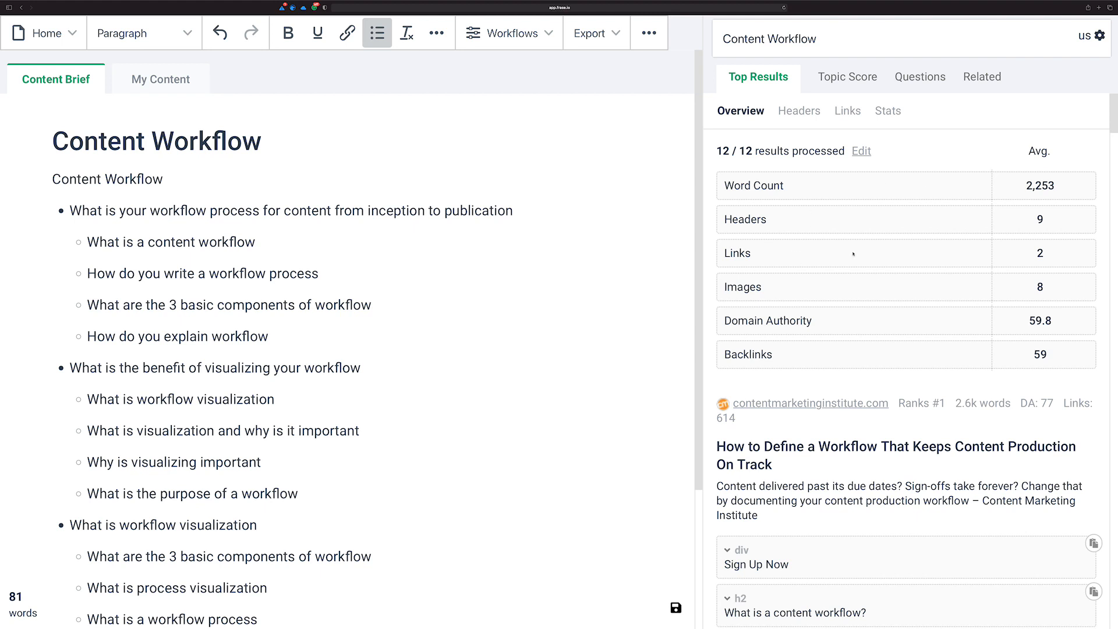
Review the Content Workflow brief and copy its entire outline of questions
scroll(829, 315, down, 1)
click(470, 266)
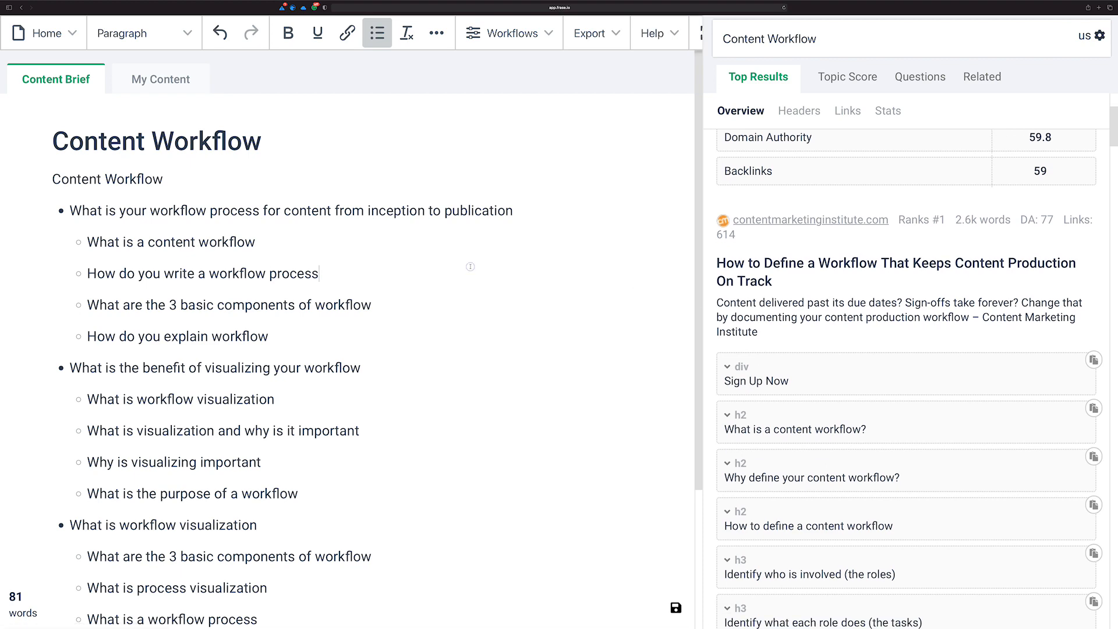
scroll(198, 223, down, 1)
scroll(198, 224, up, 1)
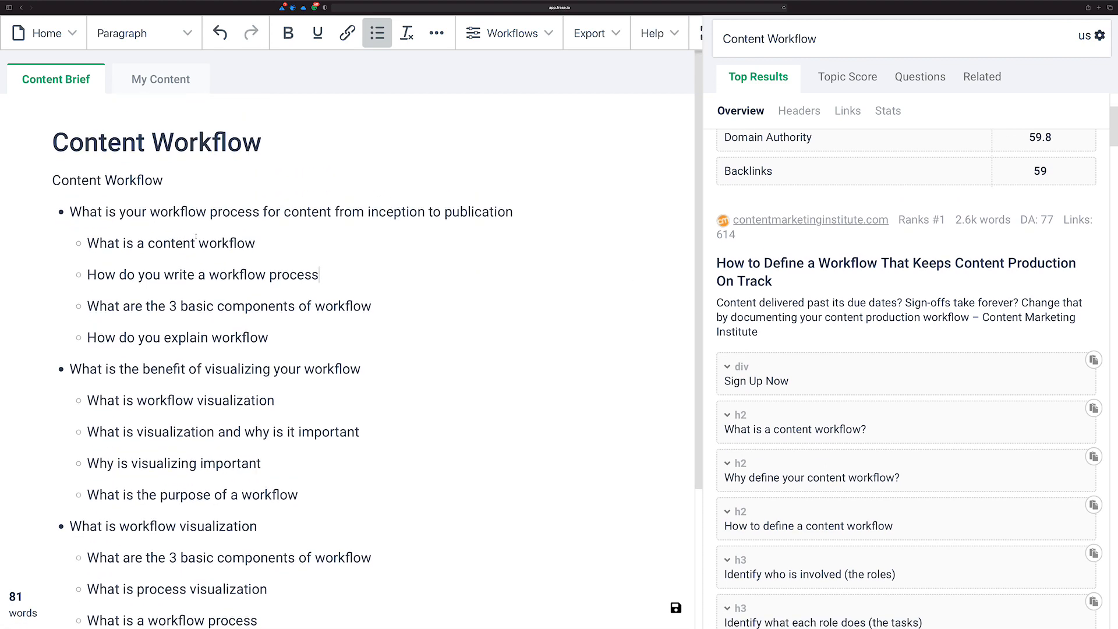
scroll(198, 233, down, 5)
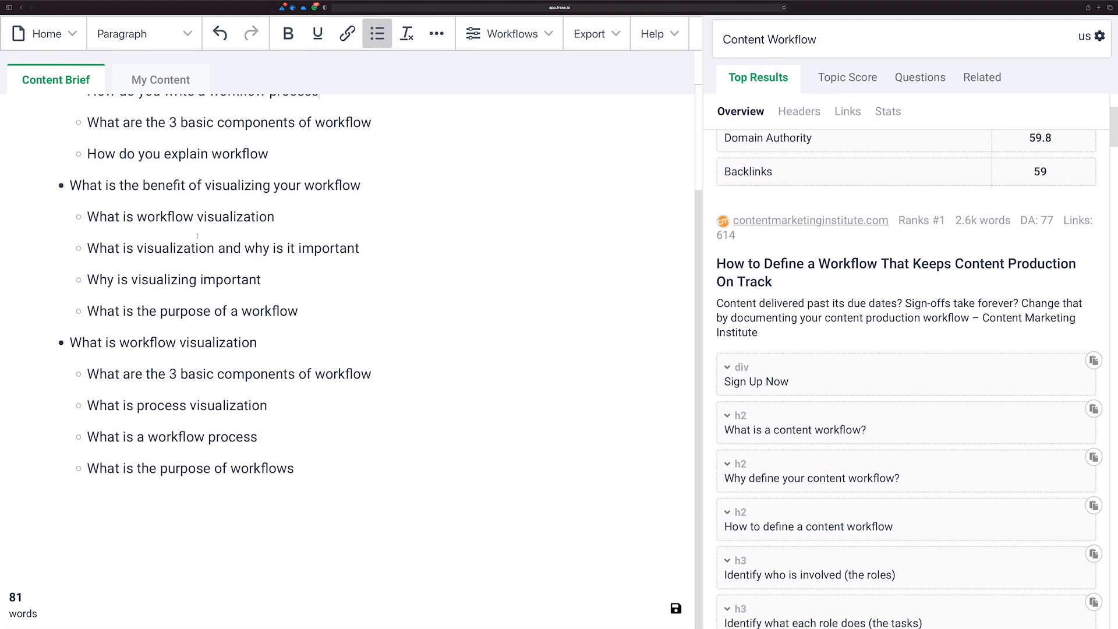
scroll(197, 236, up, 5)
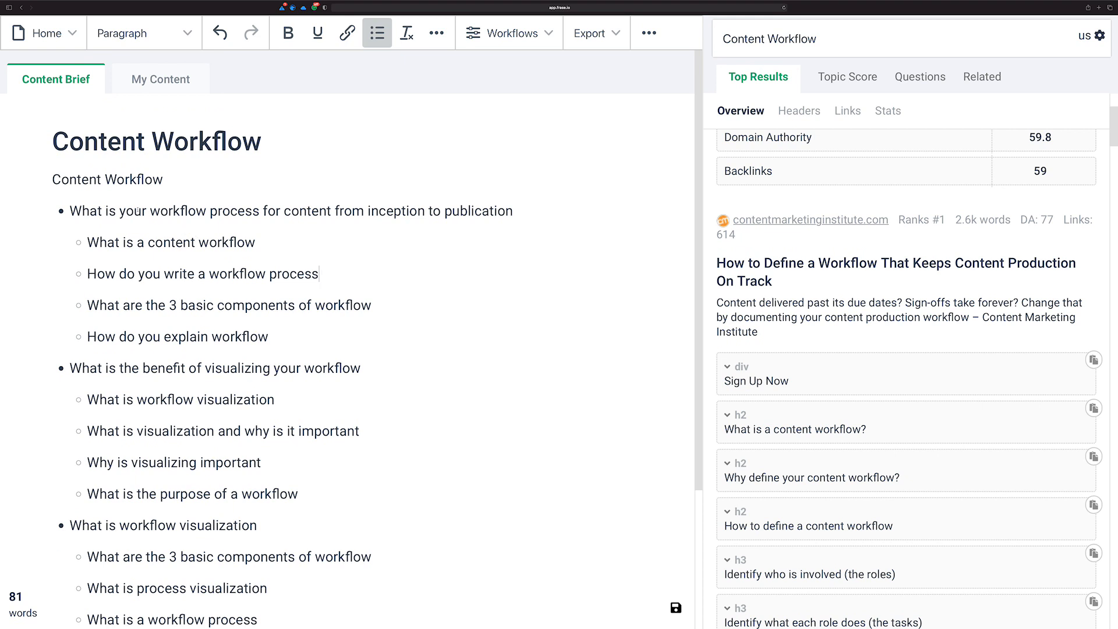
scroll(139, 210, down, 2)
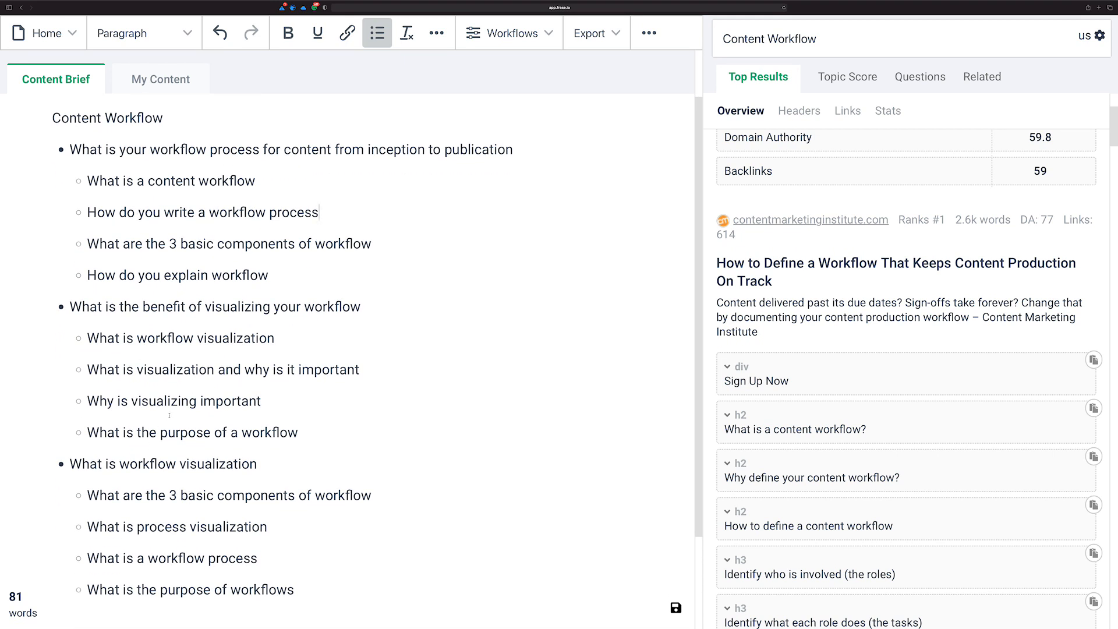
click(271, 273)
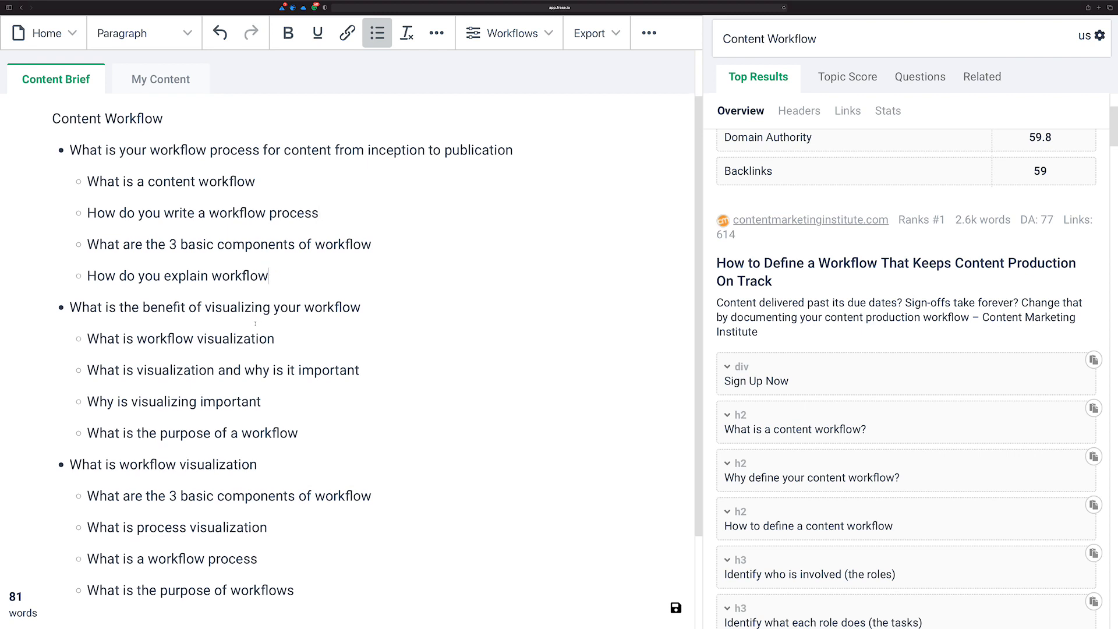
key(super+a)
key(super+c)
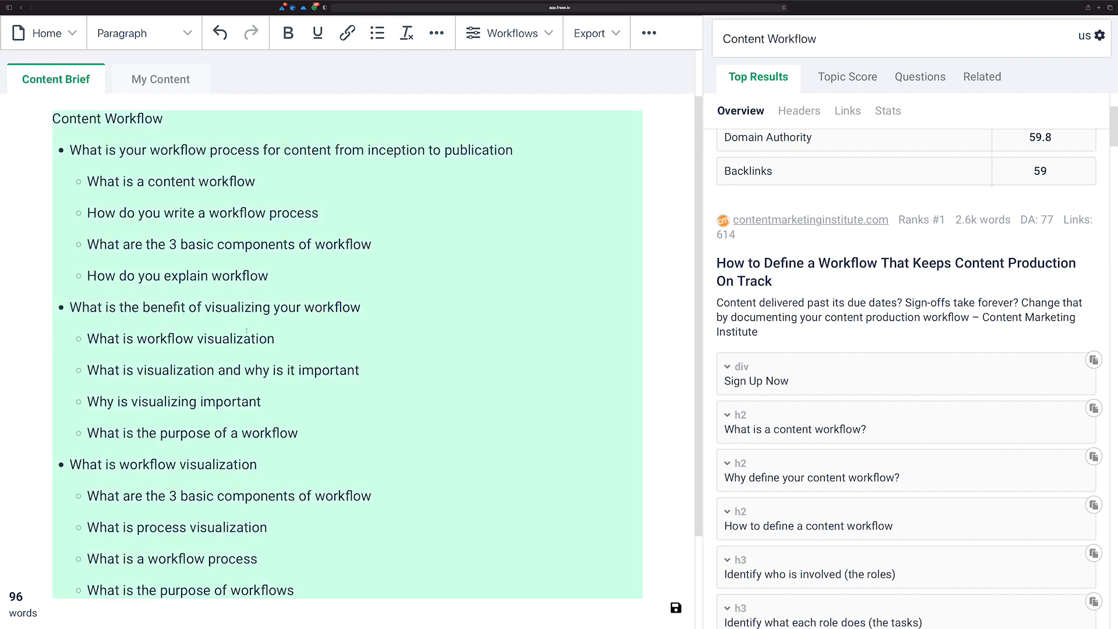
Switch to shortlyai.com in a new browser tab and create a new blank article
click(1099, 7)
text(shortlyai.com)
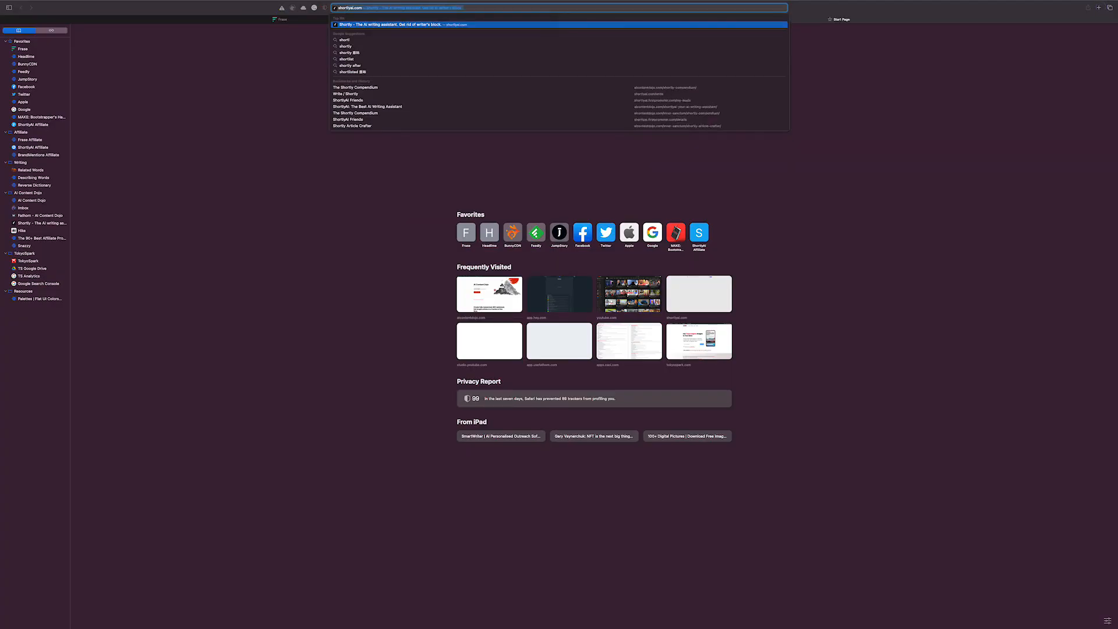
key(Return)
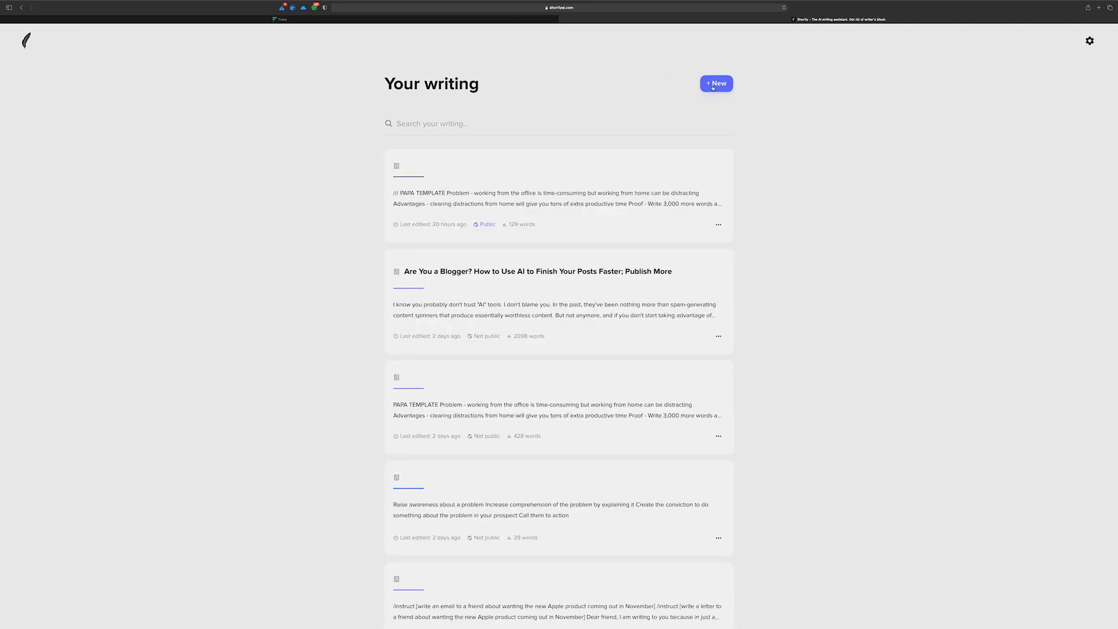
click(712, 85)
click(438, 208)
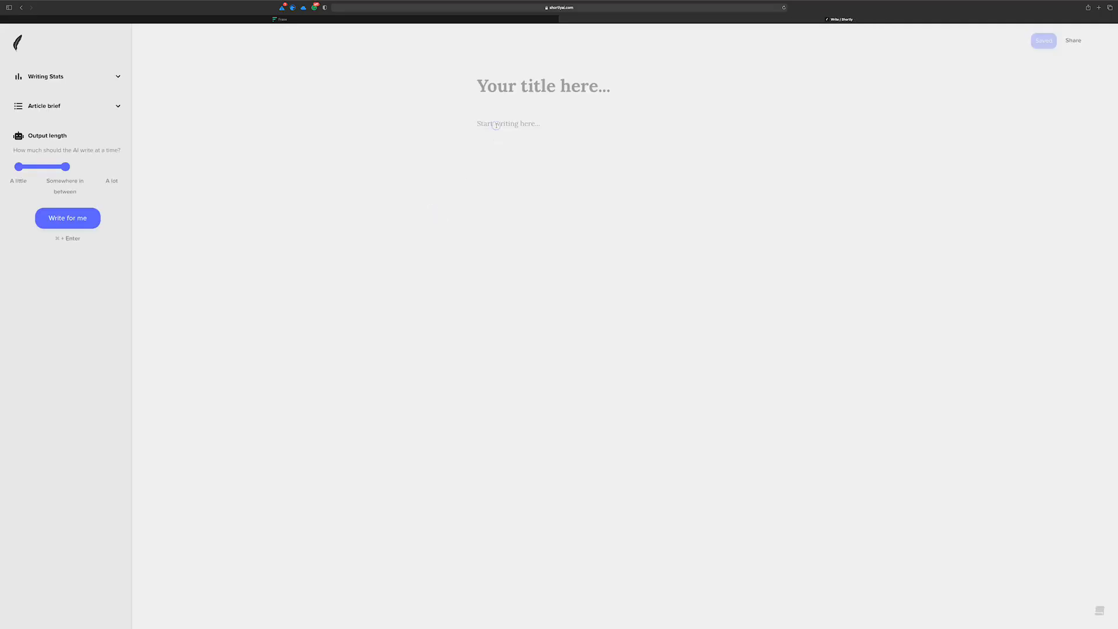
Paste the copied Content Workflow outline into the body of the new article
key(super+plus)
key(super+plus)
key(super+plus)
key(super+plus)
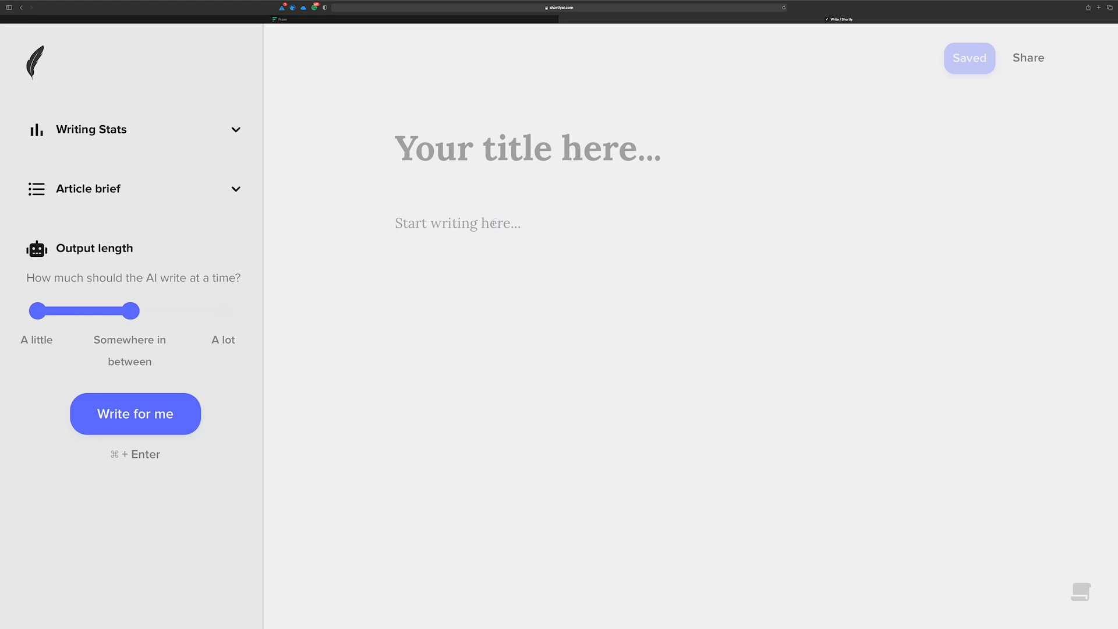
key(super+v)
scroll(525, 225, up, 5)
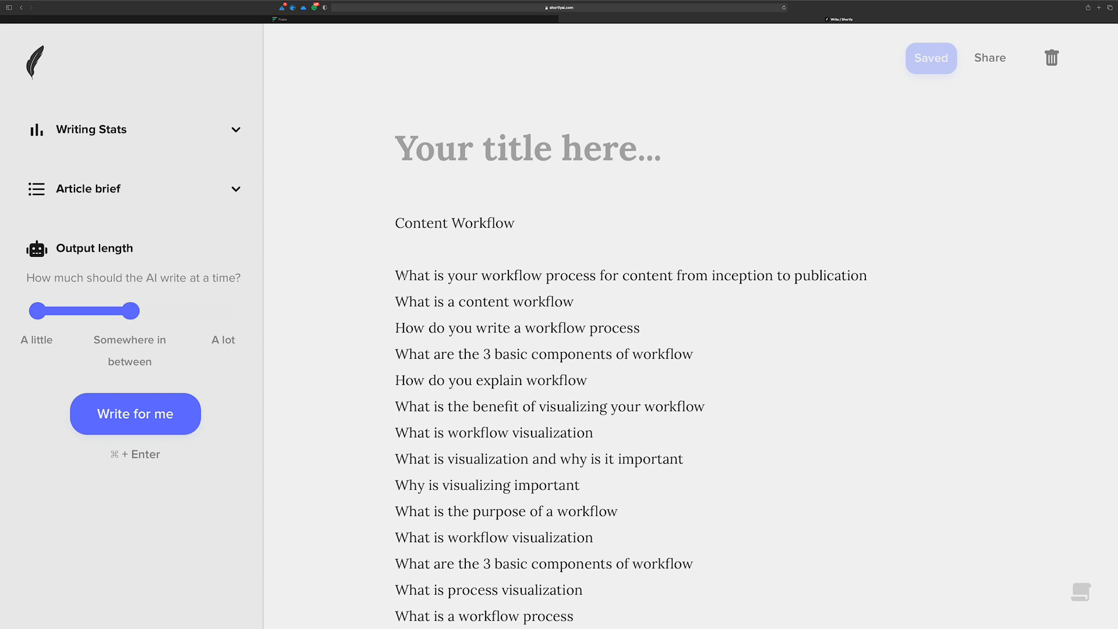
Prefix "What is your workflow process for content from inception to publication" with a dash and add a blank line beneath it
text(-)
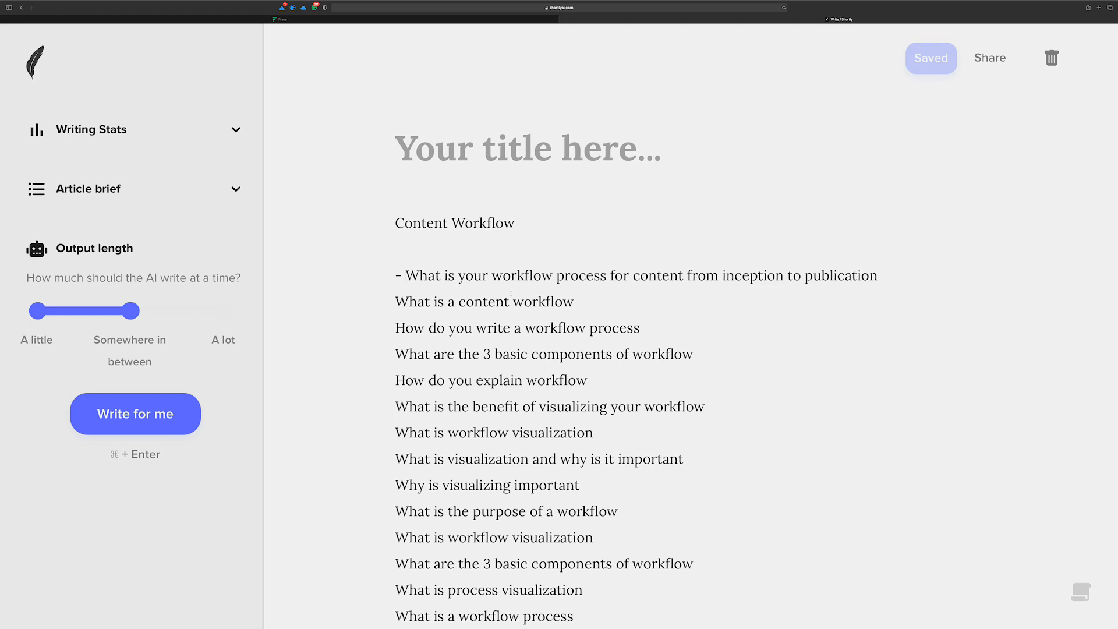
click(534, 253)
click(886, 272)
click(580, 291)
click(886, 276)
key(Return)
Add "write an answer for What is your workflow process for content from inception to publication" under the question and have the AI execute it
click(407, 274)
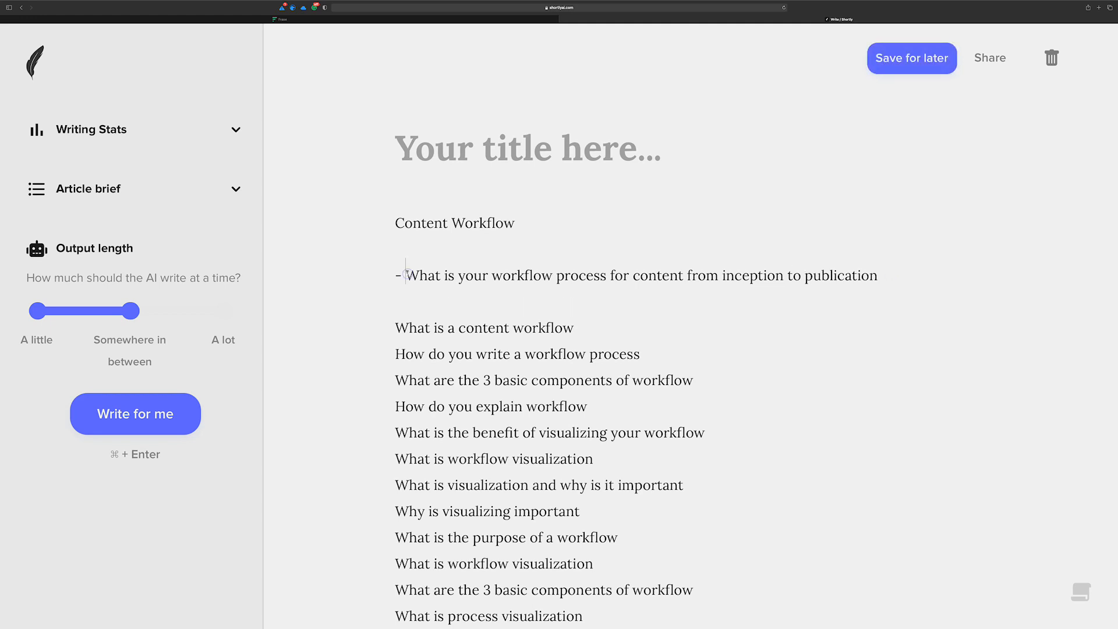
drag(407, 274, 960, 279)
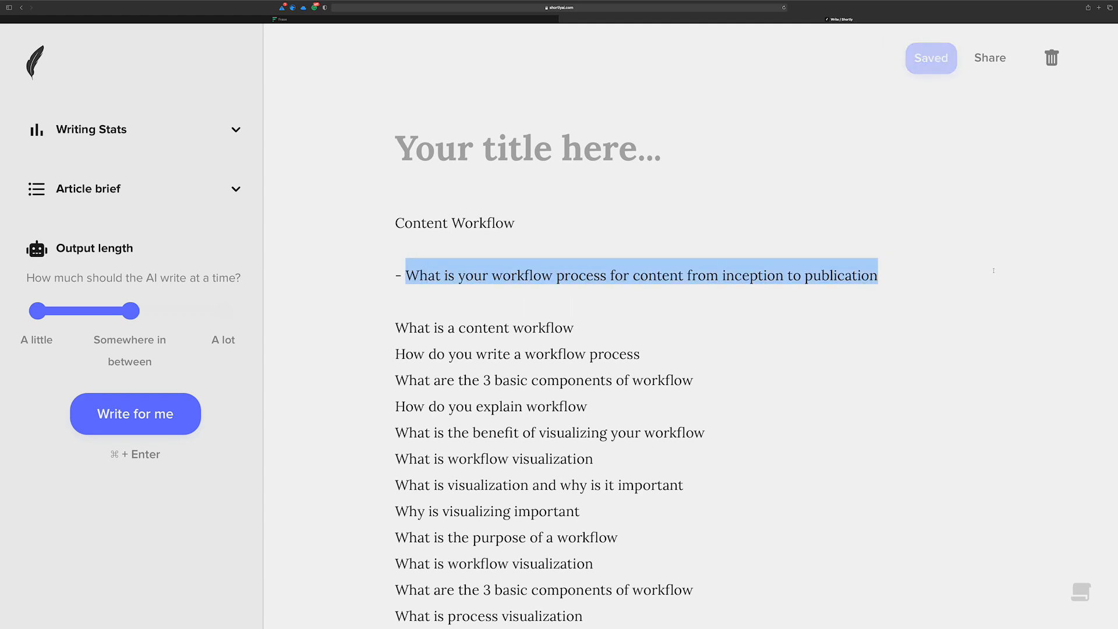
click(935, 278)
key(Return)
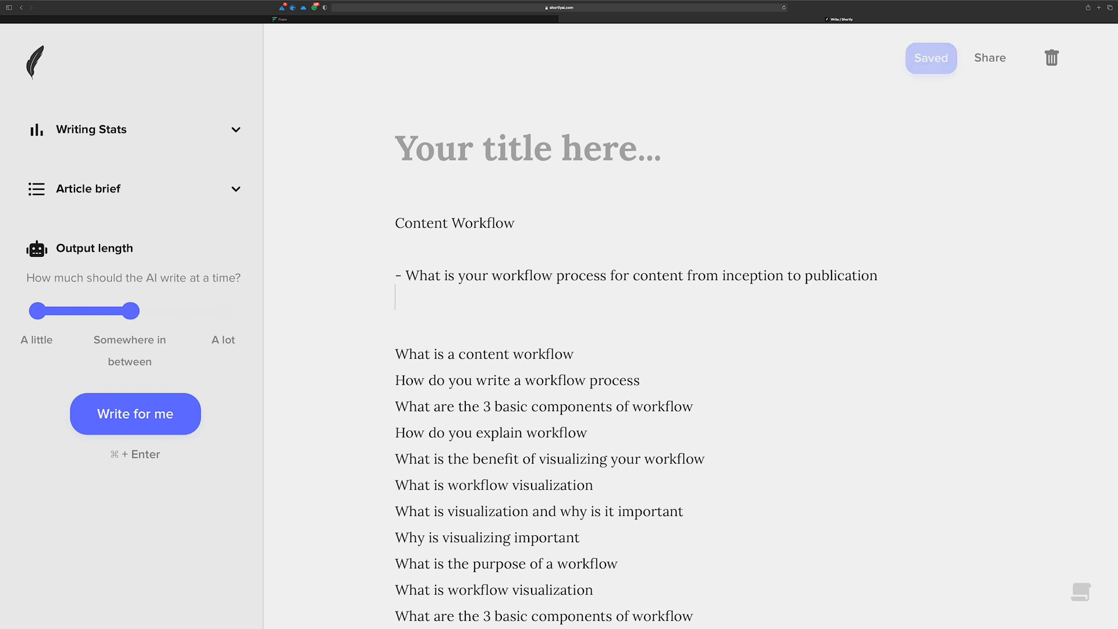
text(write an )
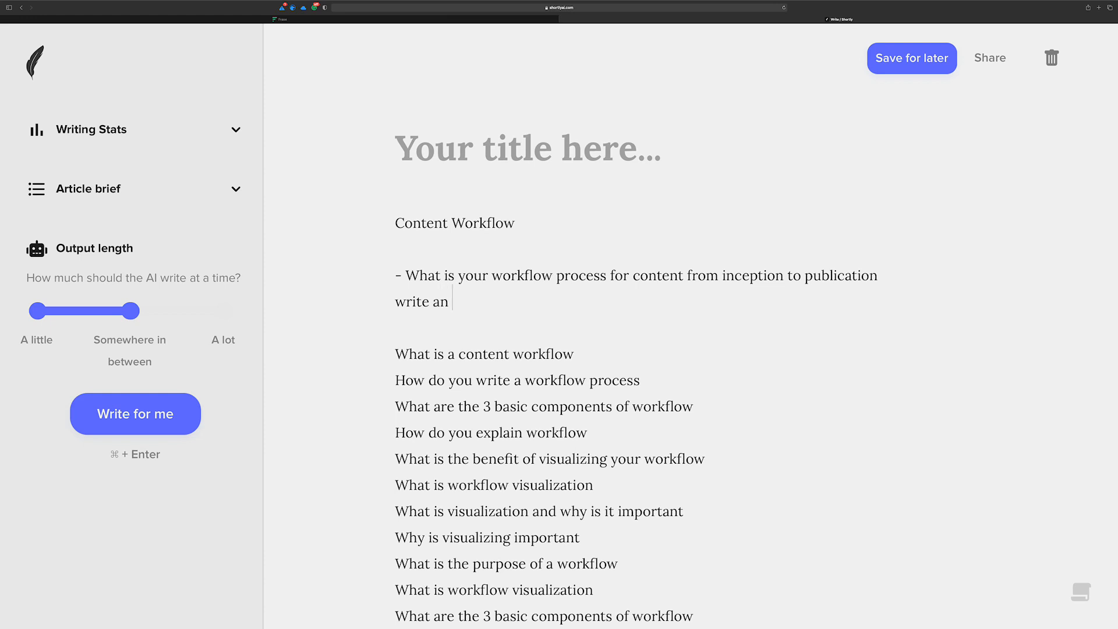
text(answer for)
text(What is your workflow process for content from inception to publication)
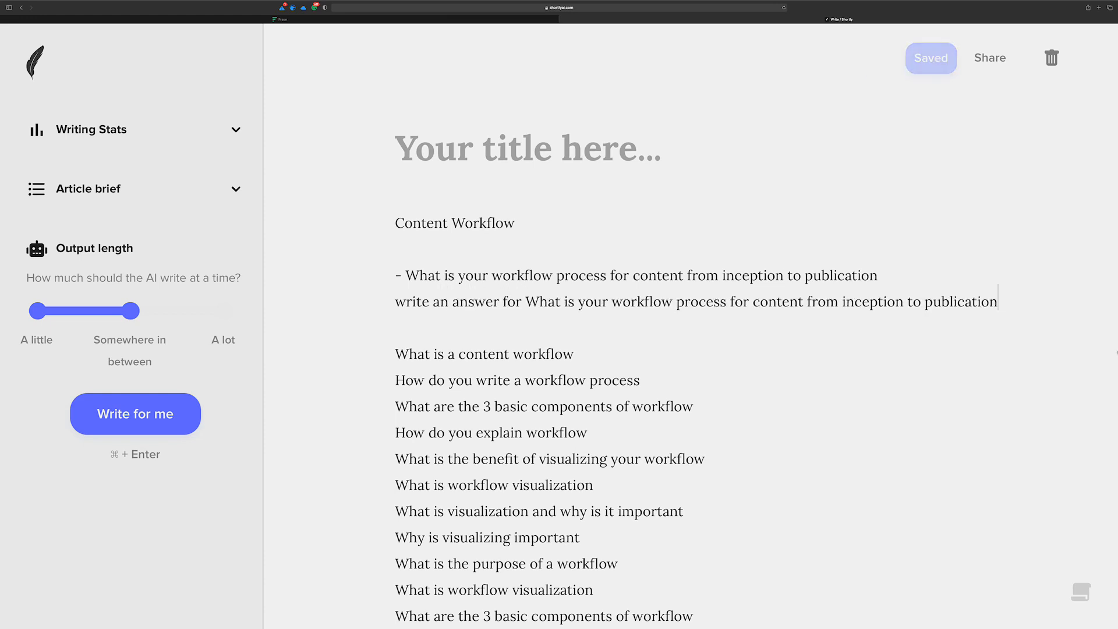
drag(1001, 303, 390, 302)
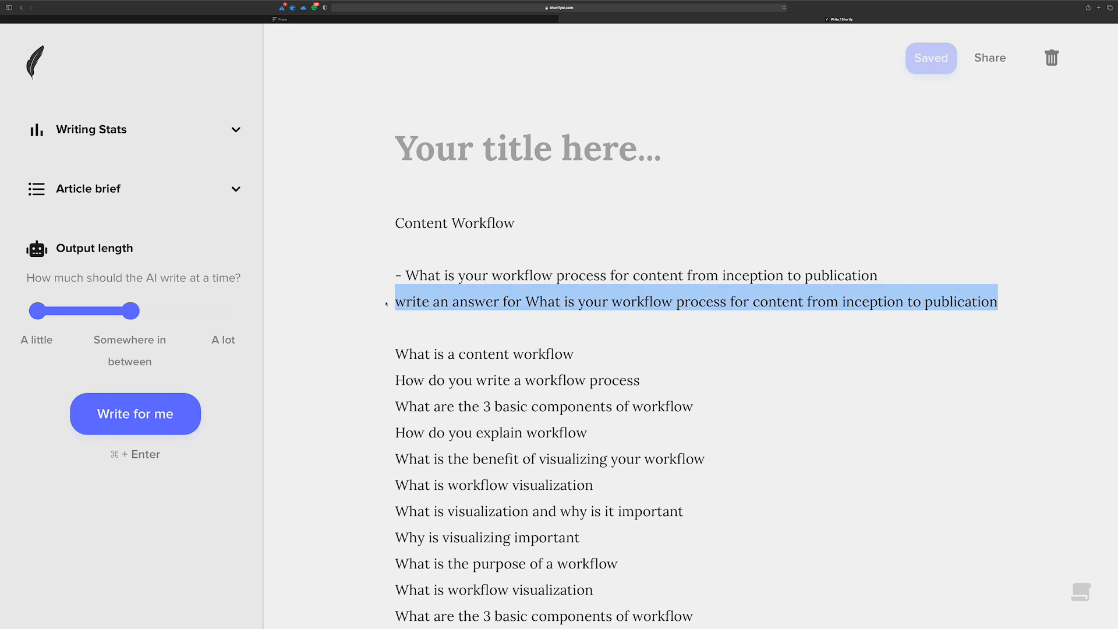
key(super+Return)
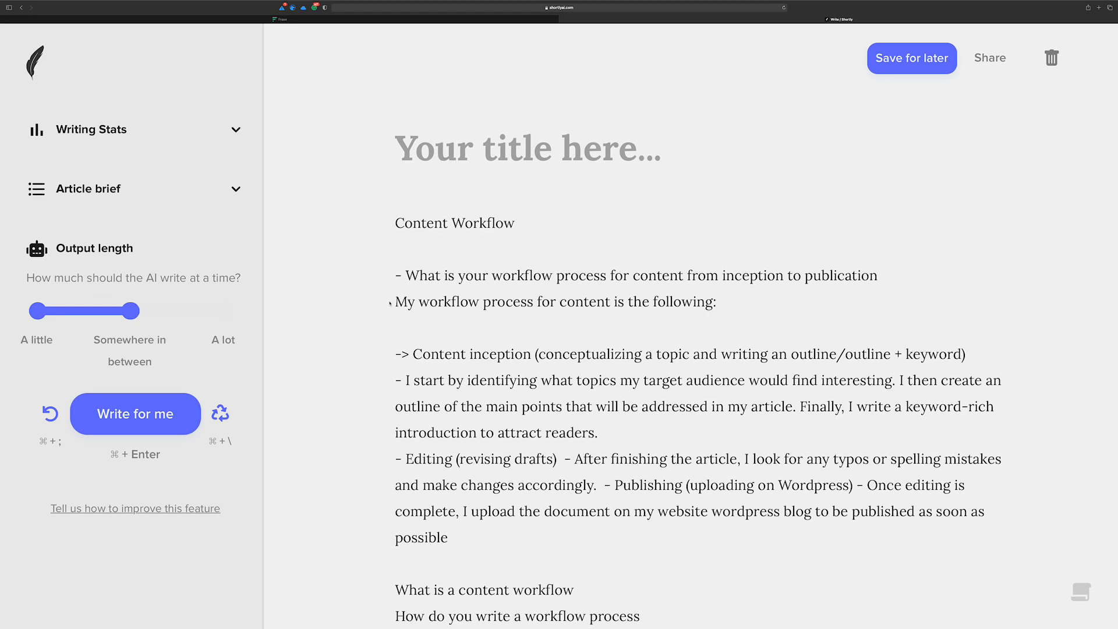
Put the "Publishing (uploading on Wordpress)" item on its own line and change the "->" before "Content inception" to a dash
scroll(500, 327, down, 3)
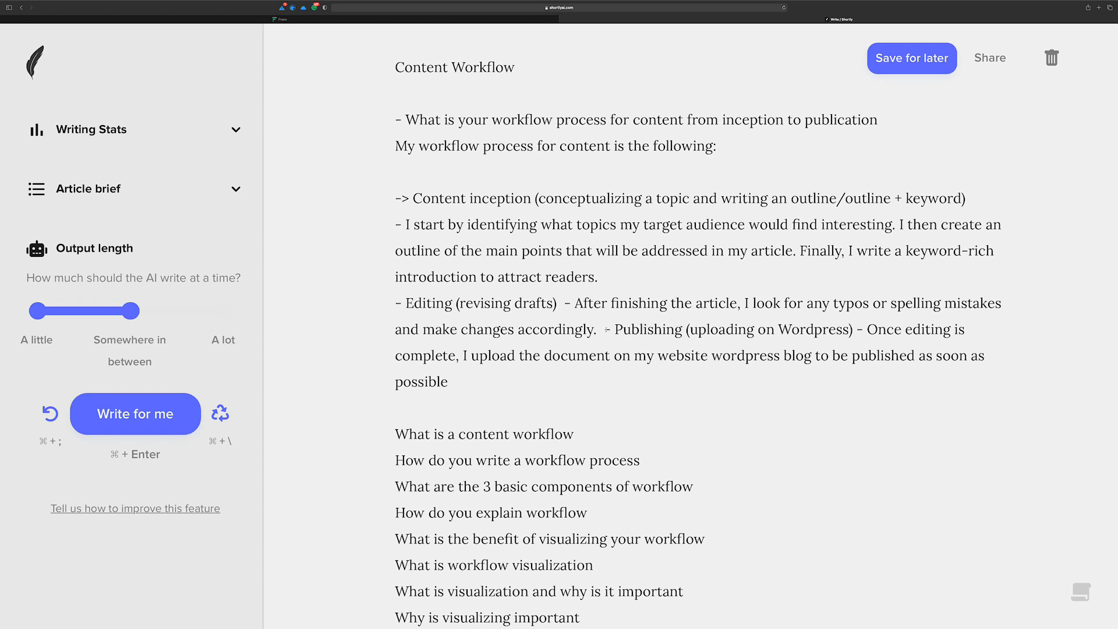
click(605, 329)
key(Return)
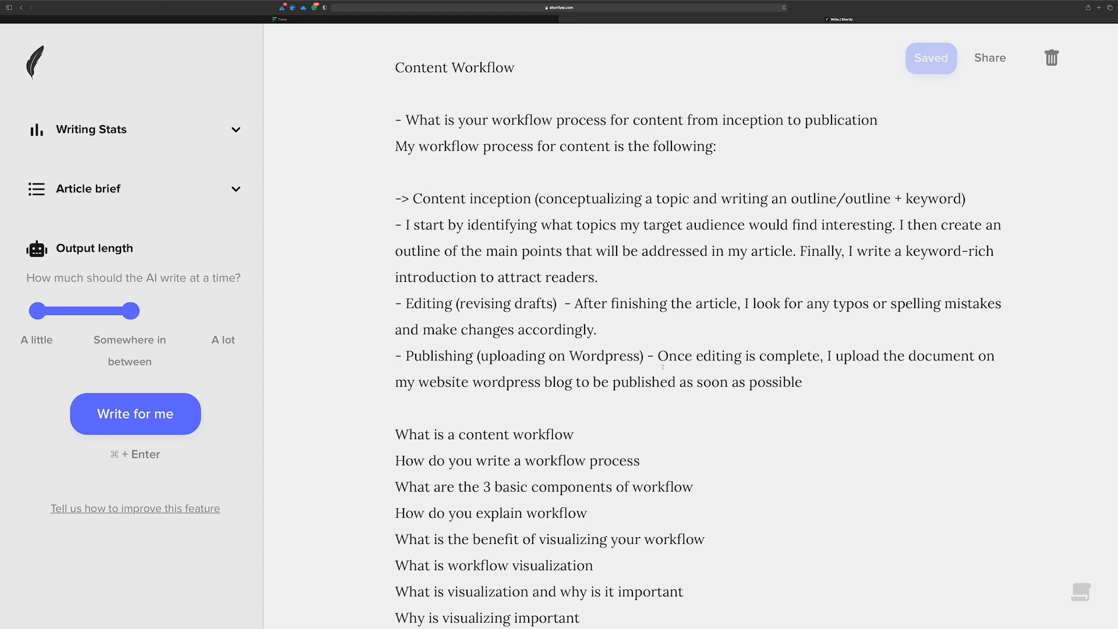
scroll(744, 357, down, 2)
scroll(733, 398, up, 5)
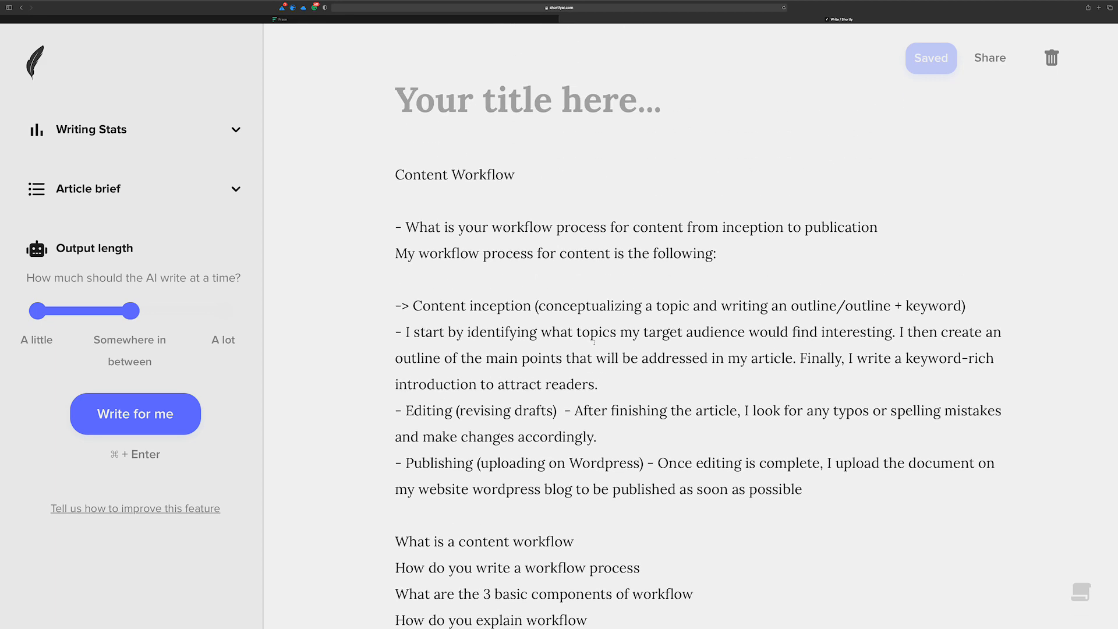
scroll(732, 397, down, 5)
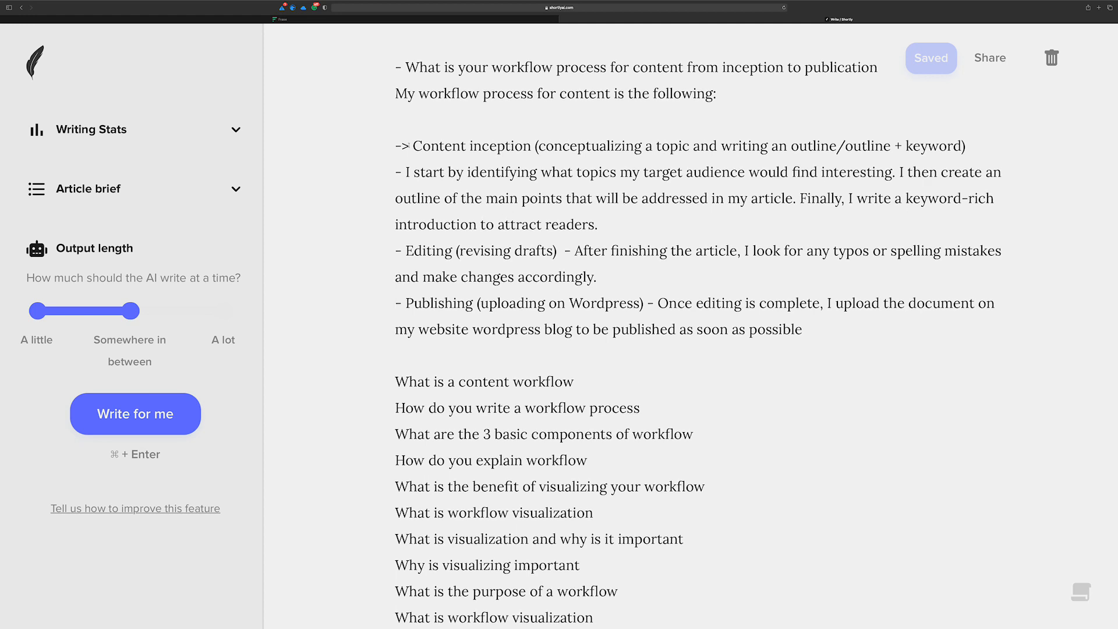
click(412, 145)
key(BackSpace)
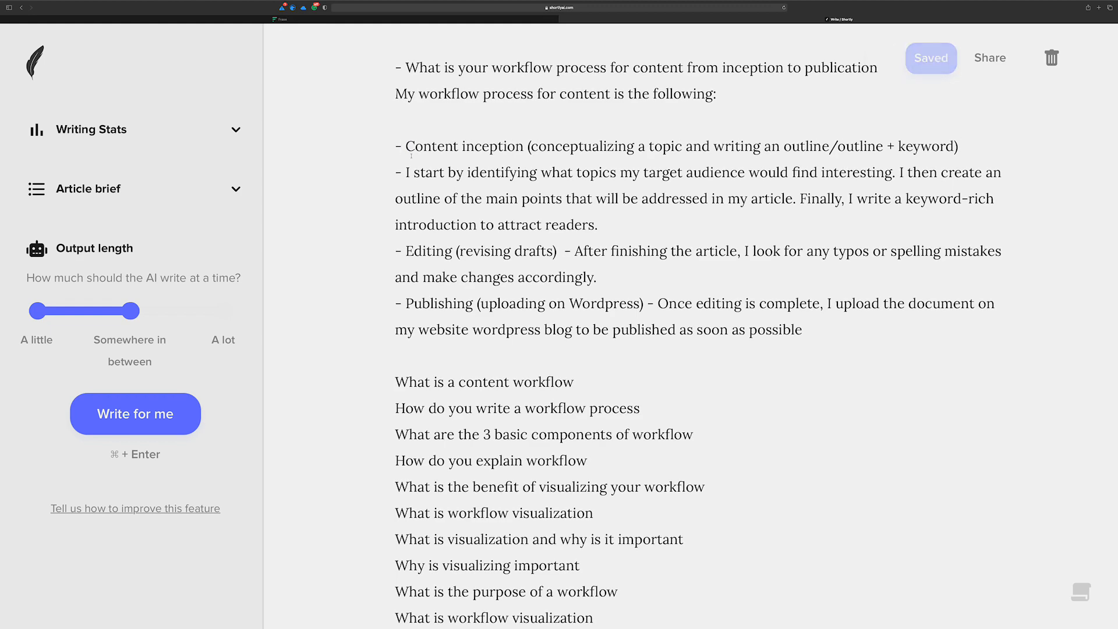
Highlight the generated answer's list from "Content inception" through the end of the "Publishing" item
scroll(410, 157, up, 5)
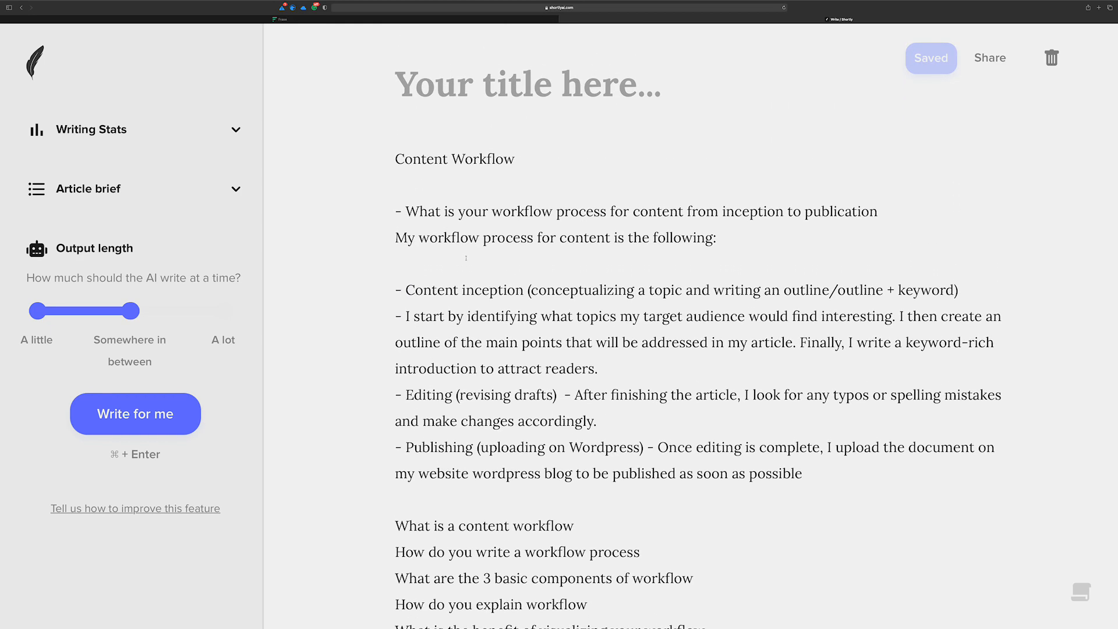
click(465, 260)
drag(804, 473, 344, 288)
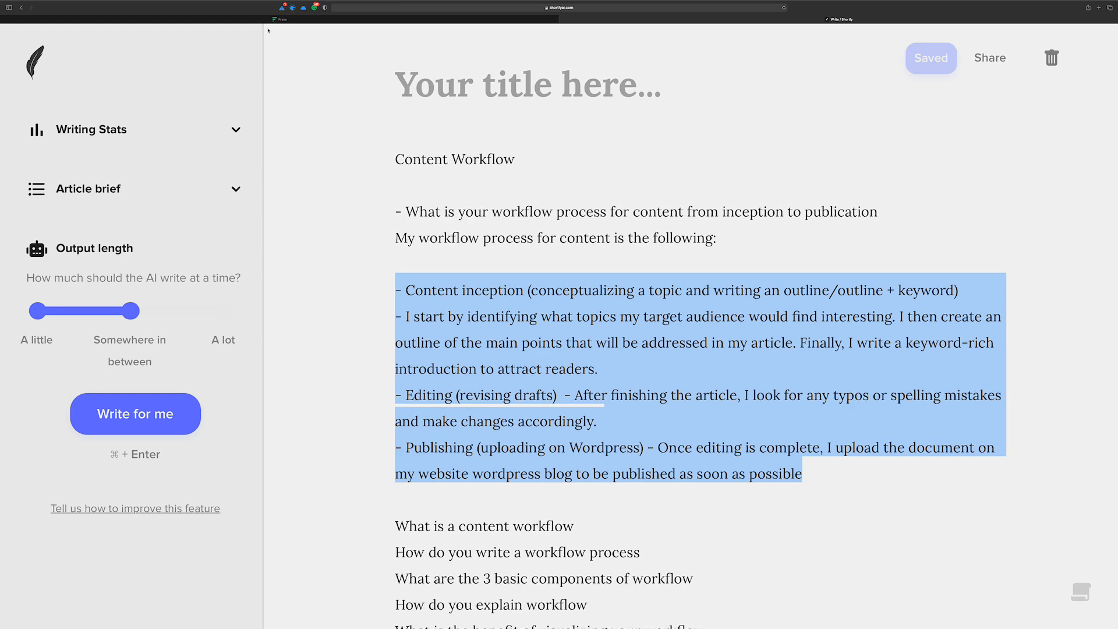
Switch back to Frase, skim the competitor outlines in the brief, and open the list of all documents
click(280, 20)
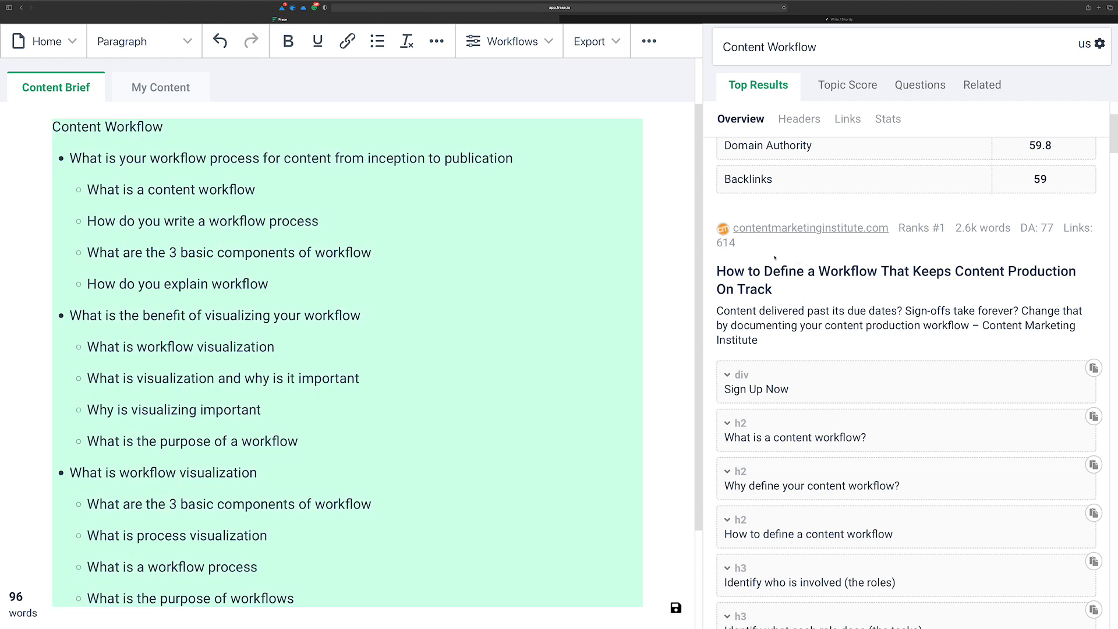
scroll(775, 257, down, 10)
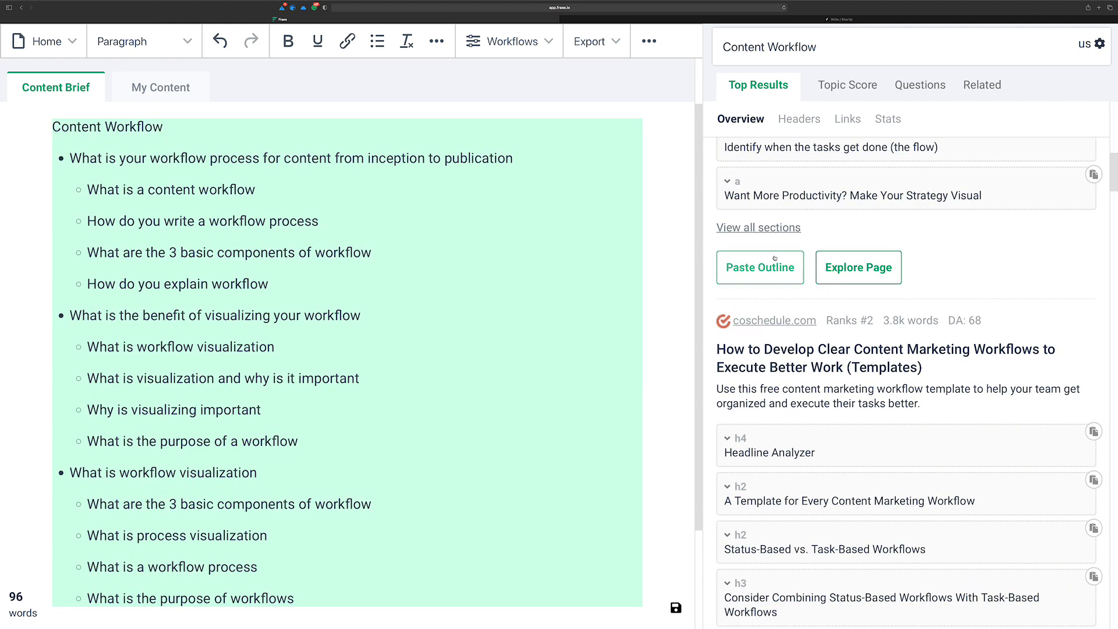
scroll(775, 257, up, 5)
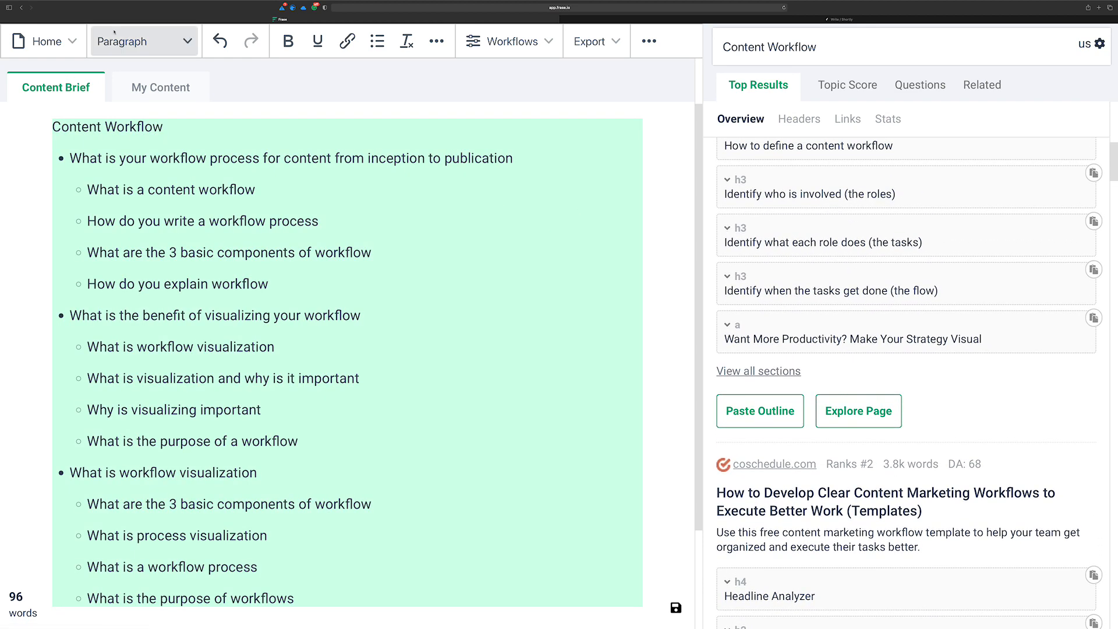
click(27, 42)
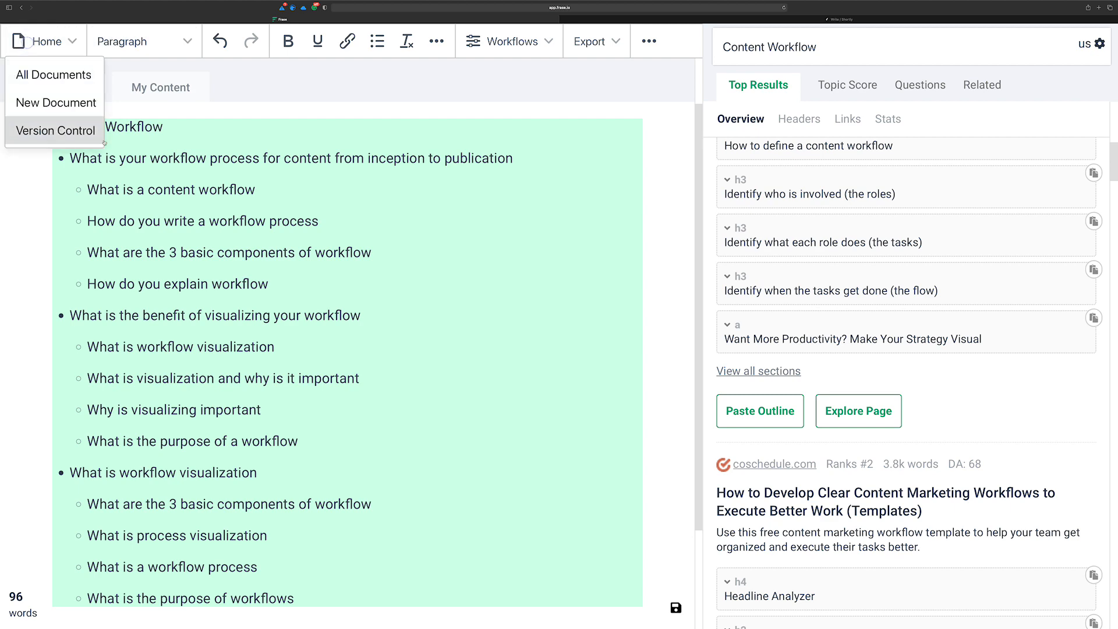
click(58, 75)
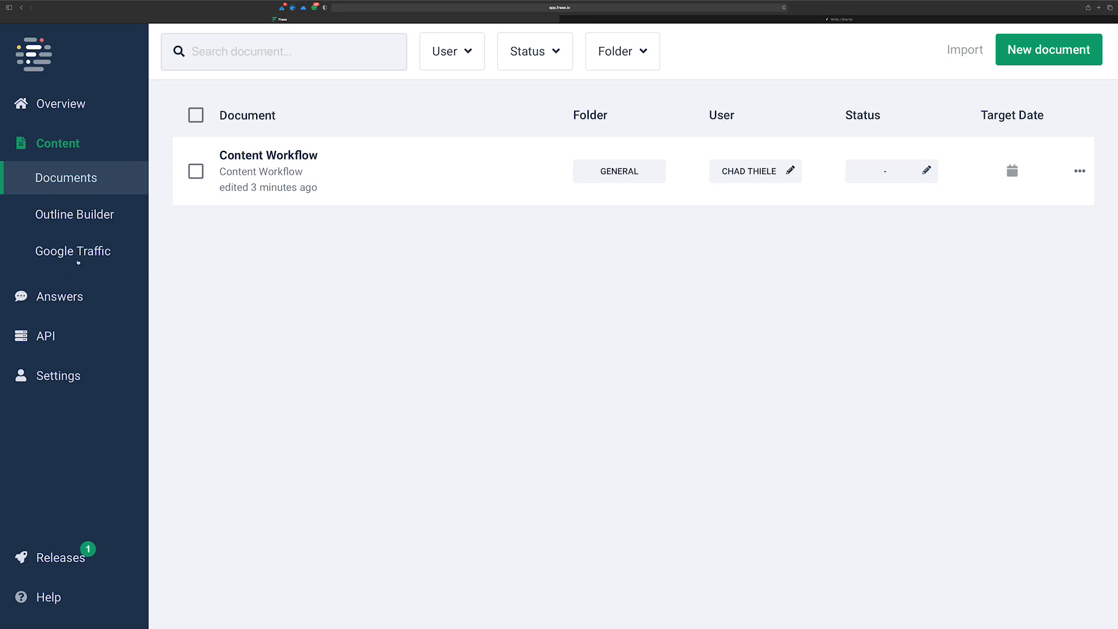
Look through the overview, the release announcements and the Answers section, and return to the documents list
click(66, 106)
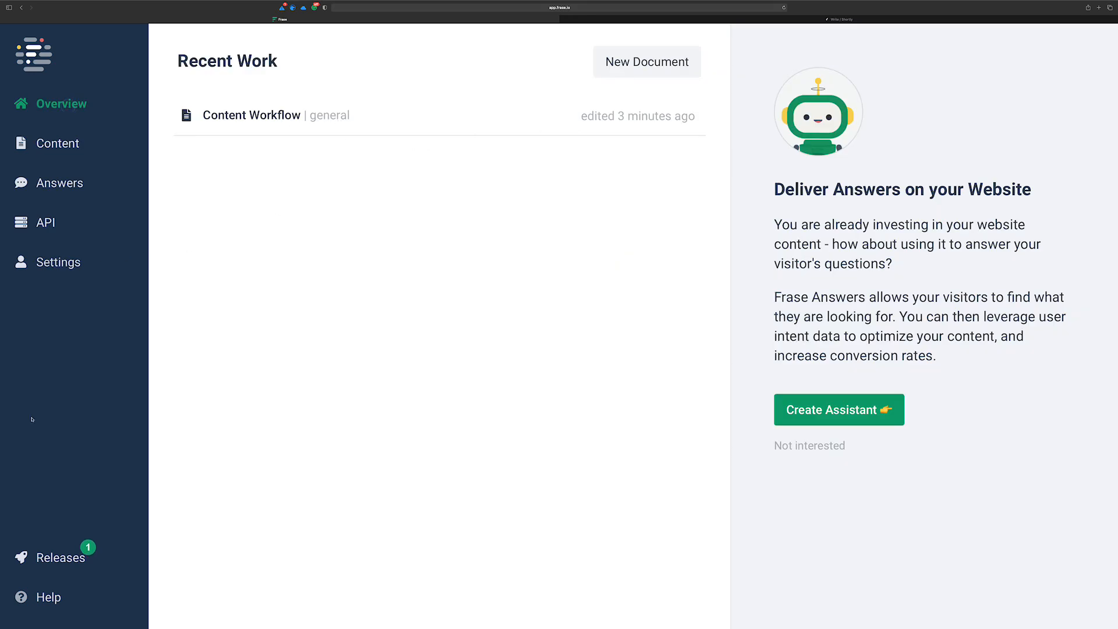
click(53, 557)
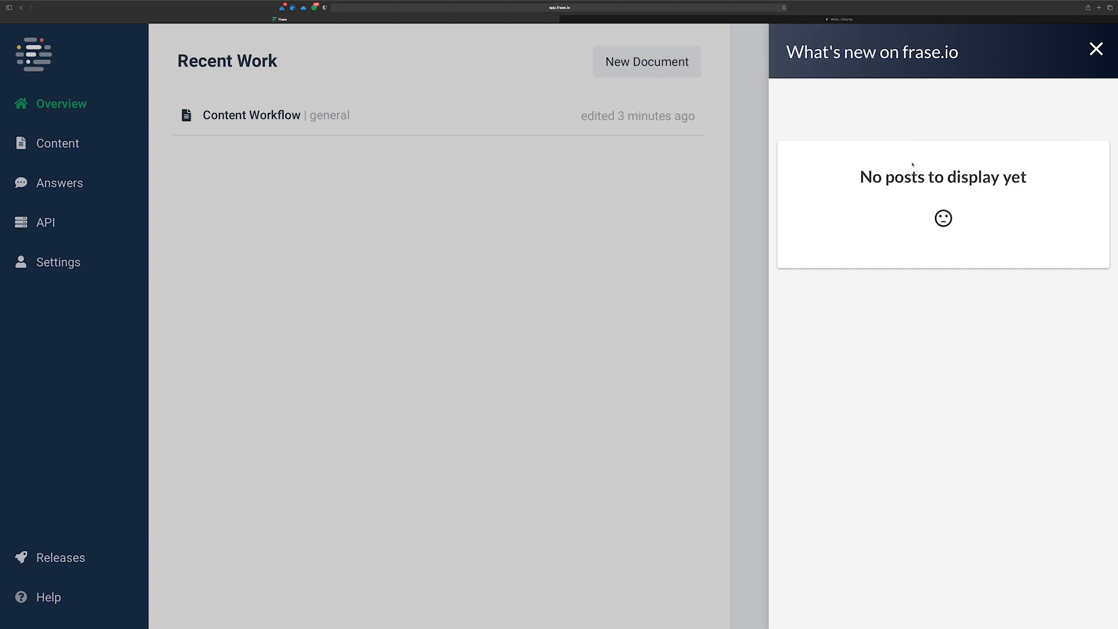
click(1089, 41)
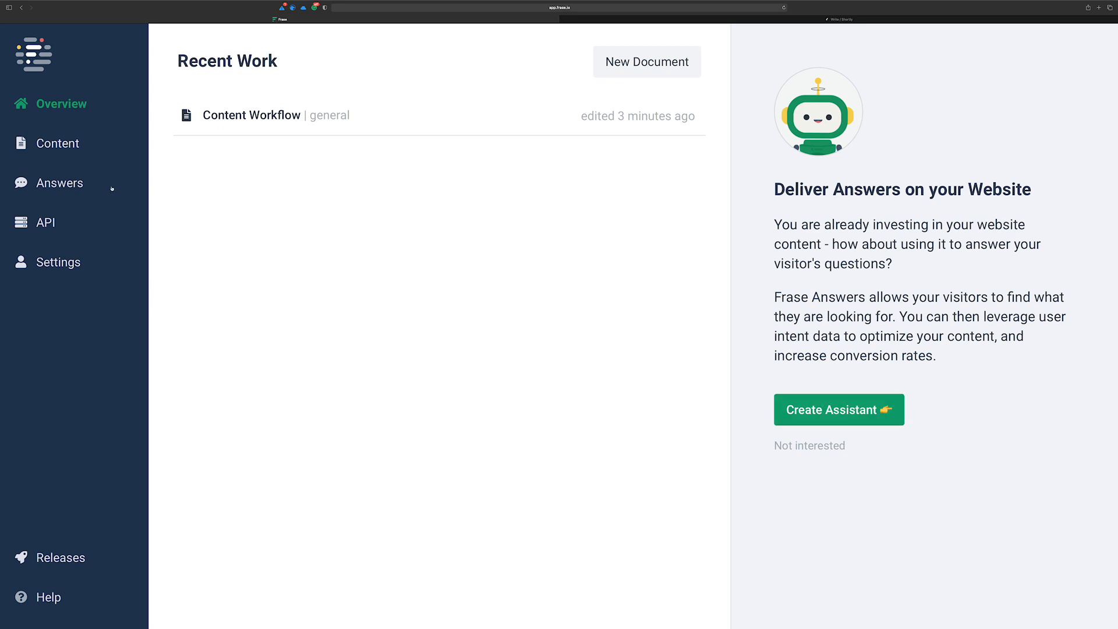
click(51, 185)
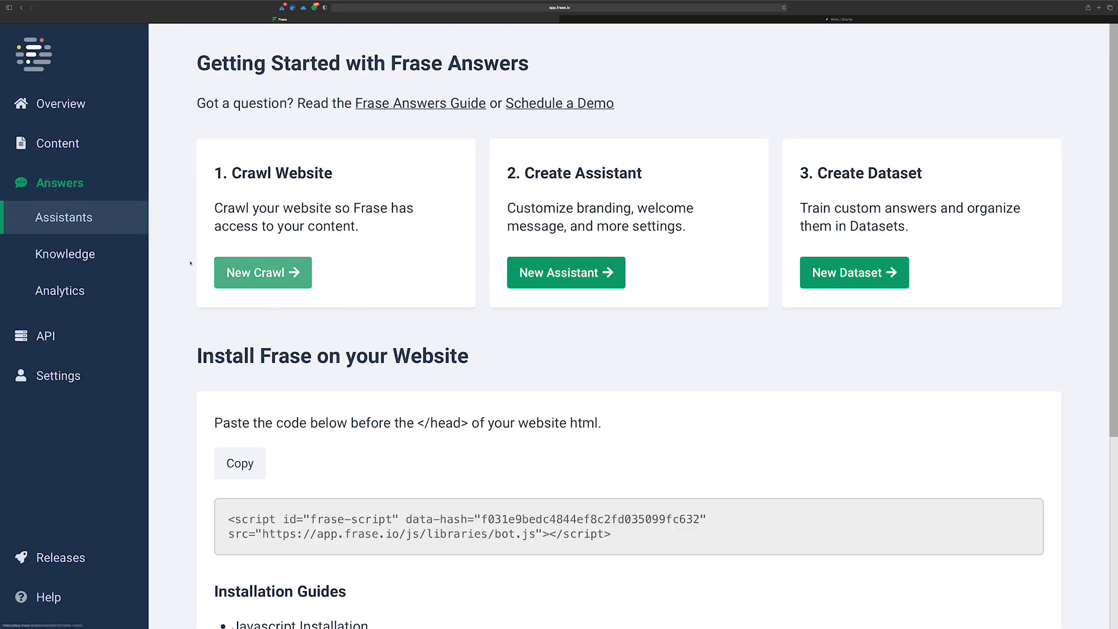
click(59, 142)
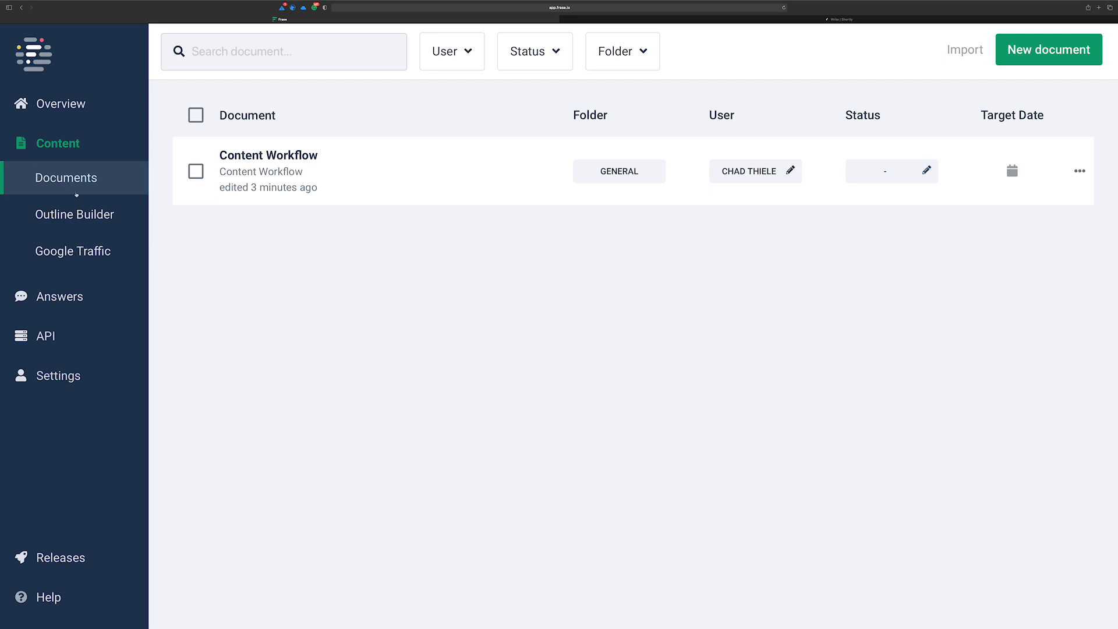
click(58, 107)
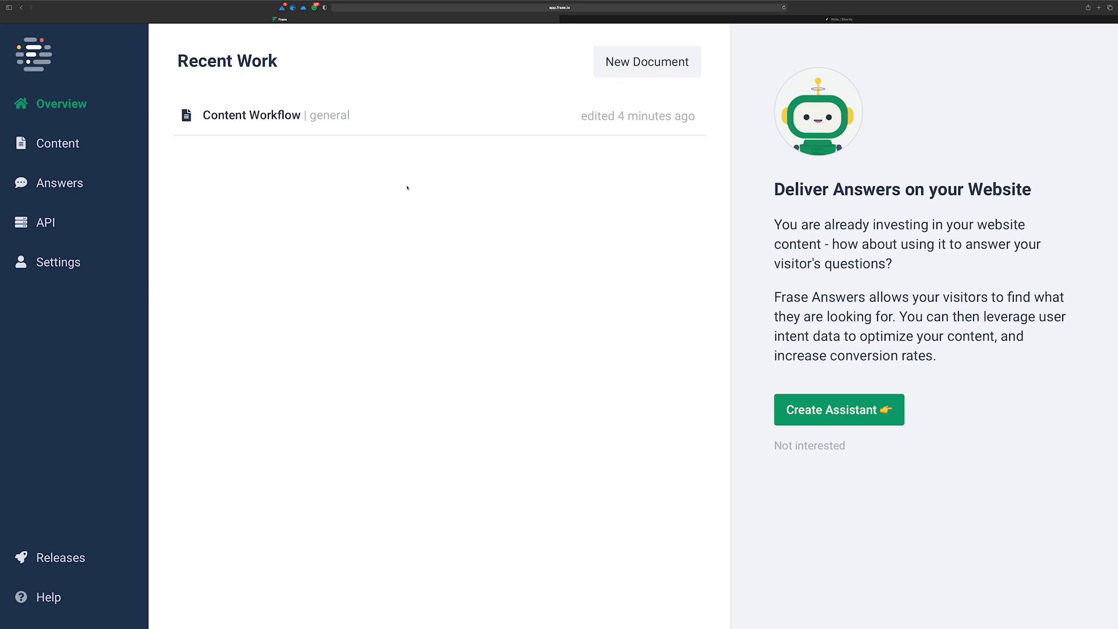
click(62, 144)
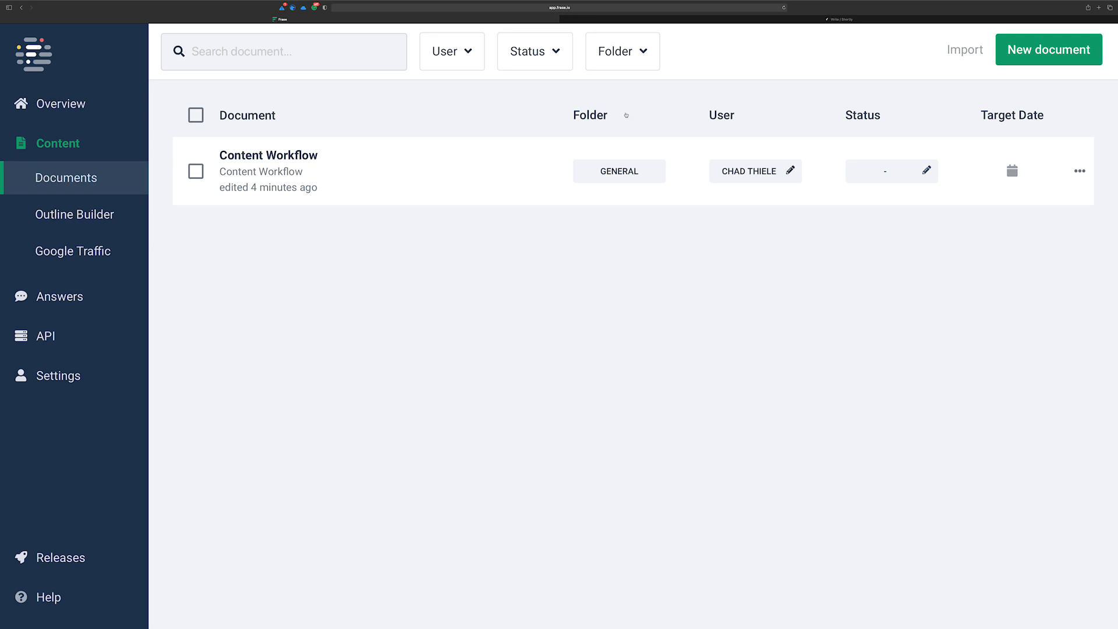
Start a new document with the target search queries "AI writing", "GPT-3" and "OpenAI"
click(1033, 50)
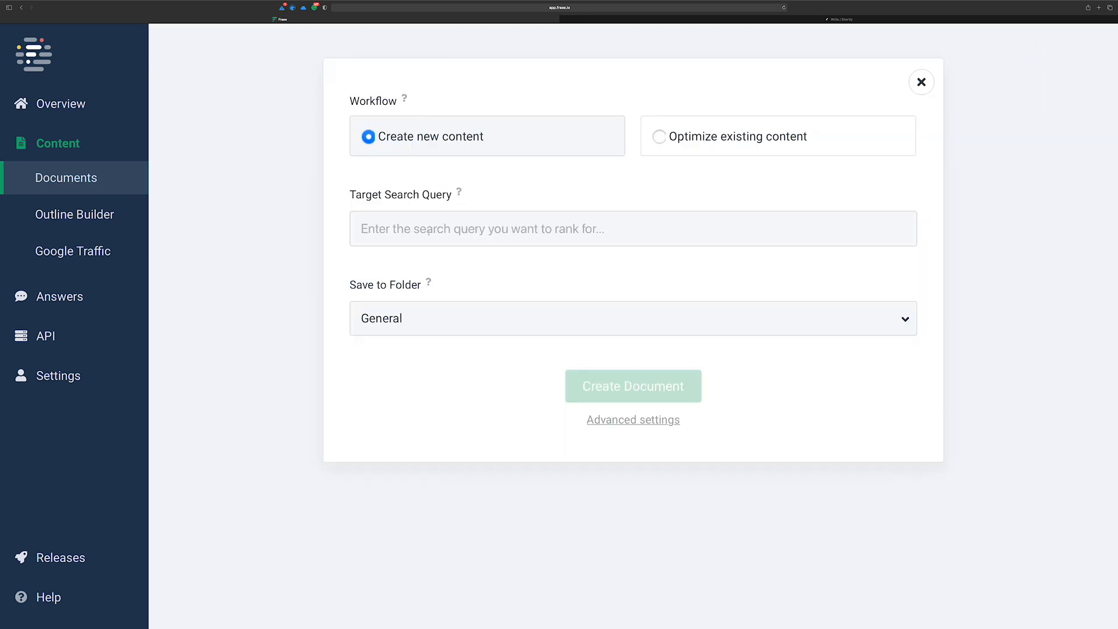
click(522, 230)
mouse_move(460, 192)
click(433, 228)
text(AI writing)
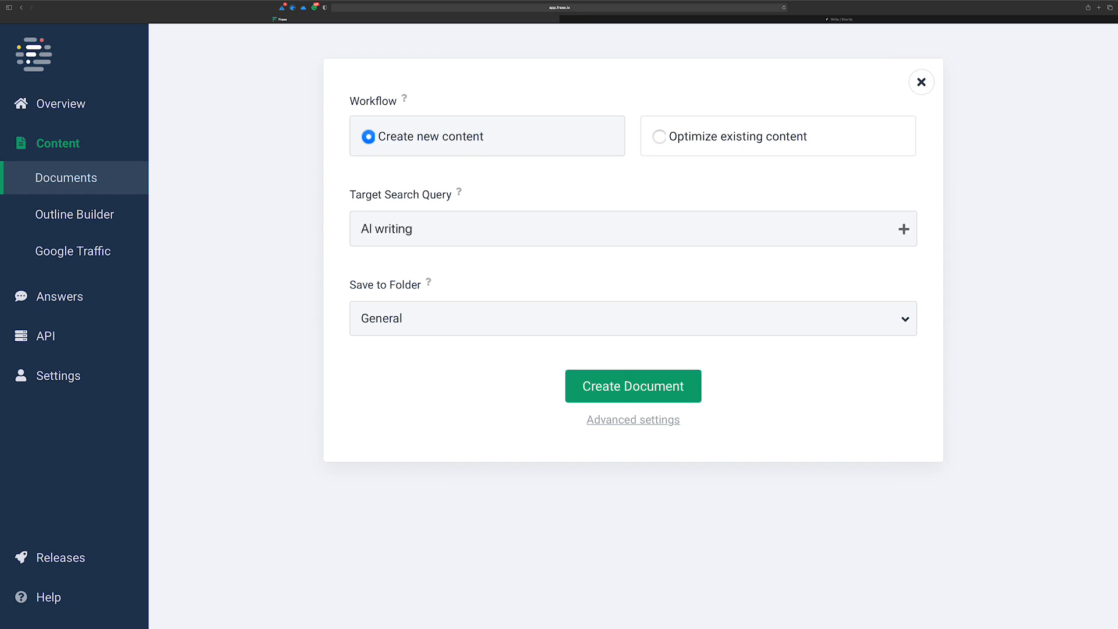
click(903, 228)
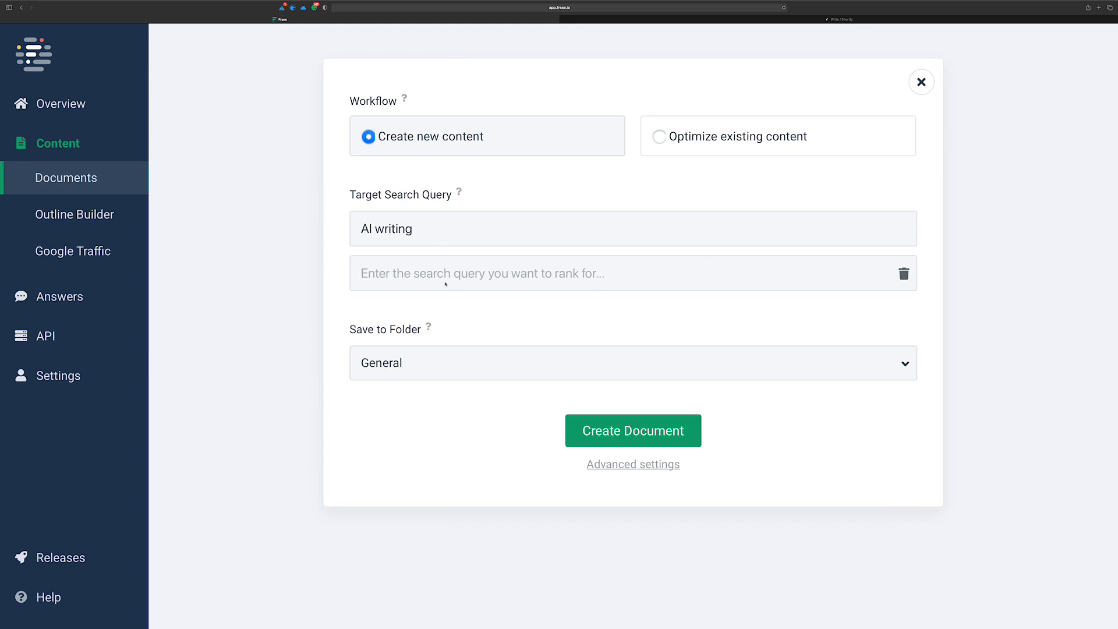
text(GPT-3)
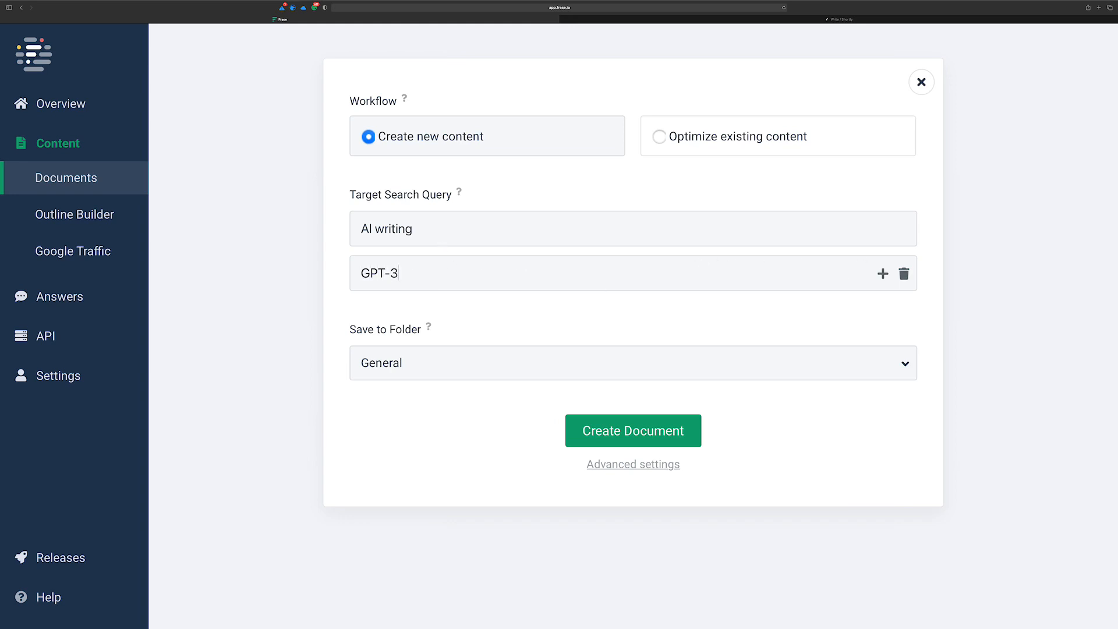
click(884, 274)
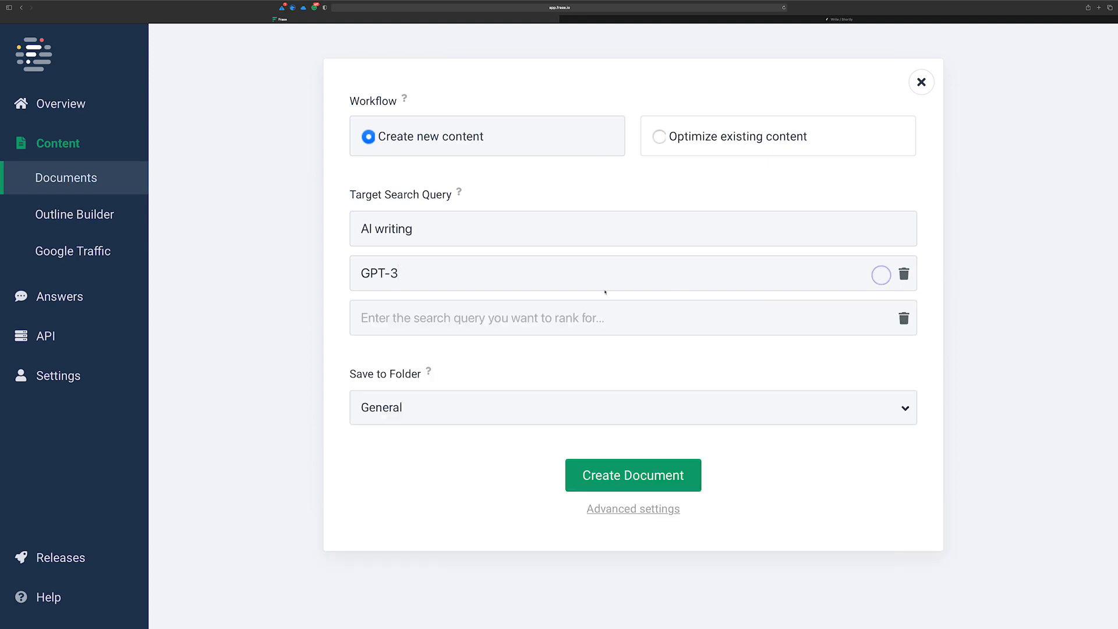
text(OpenAI)
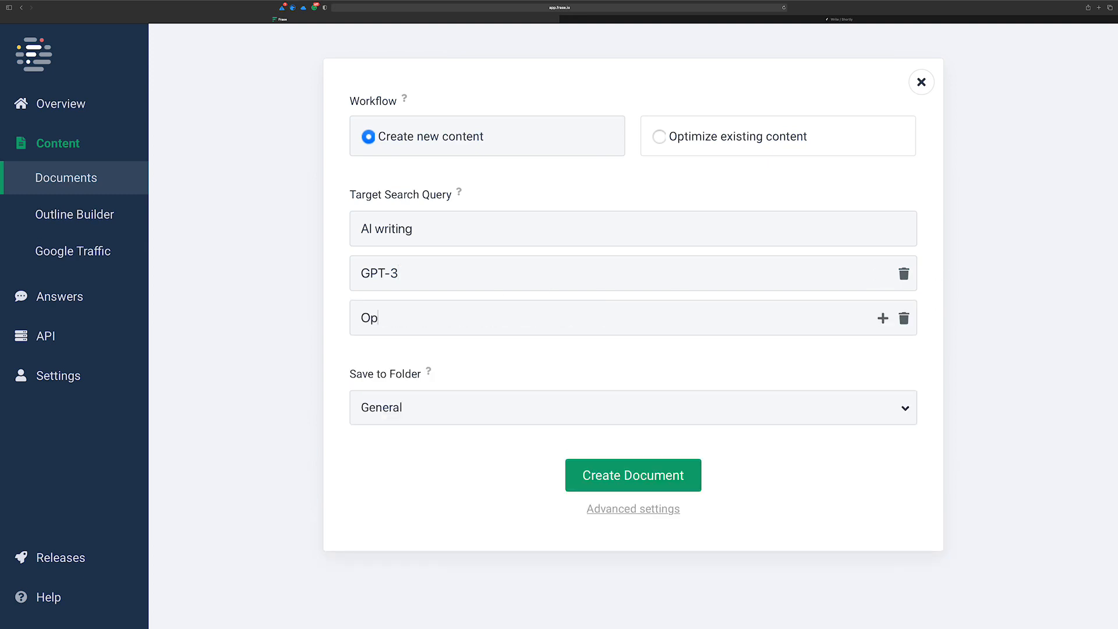
Add "AI Content Dojo" and "AI Tools" as further target search queries, and leave for the overview without creating the document
click(882, 318)
text(AICont)
key(BackSpace)
key(BackSpace)
key(BackSpace)
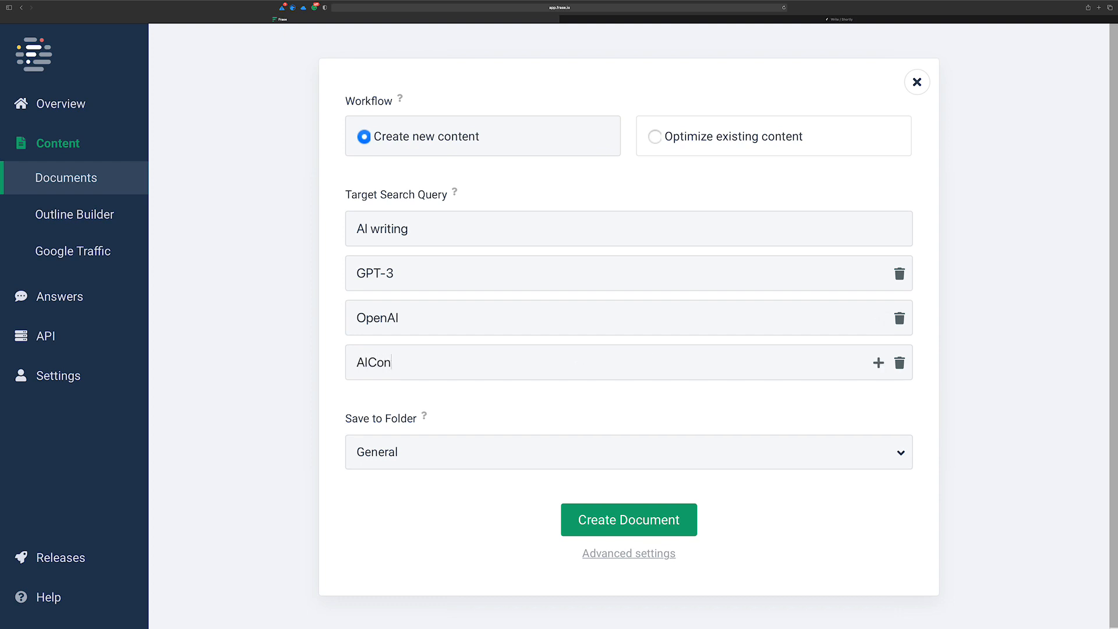
text(C)
key(BackSpace)
key(BackSpace)
key(BackSpace)
text(Conten)
key(BackSpace)
key(BackSpace)
key(BackSpace)
text(tenet)
key(BackSpace)
key(BackSpace)
key(BackSpace)
text(t Dojo)
click(877, 361)
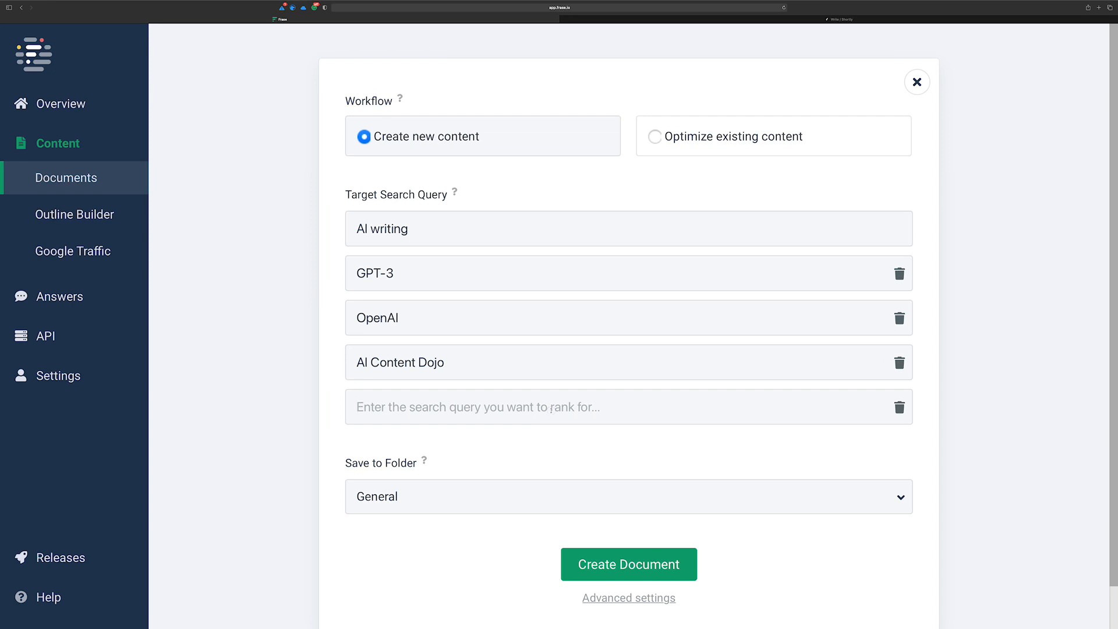
text(AI Tools)
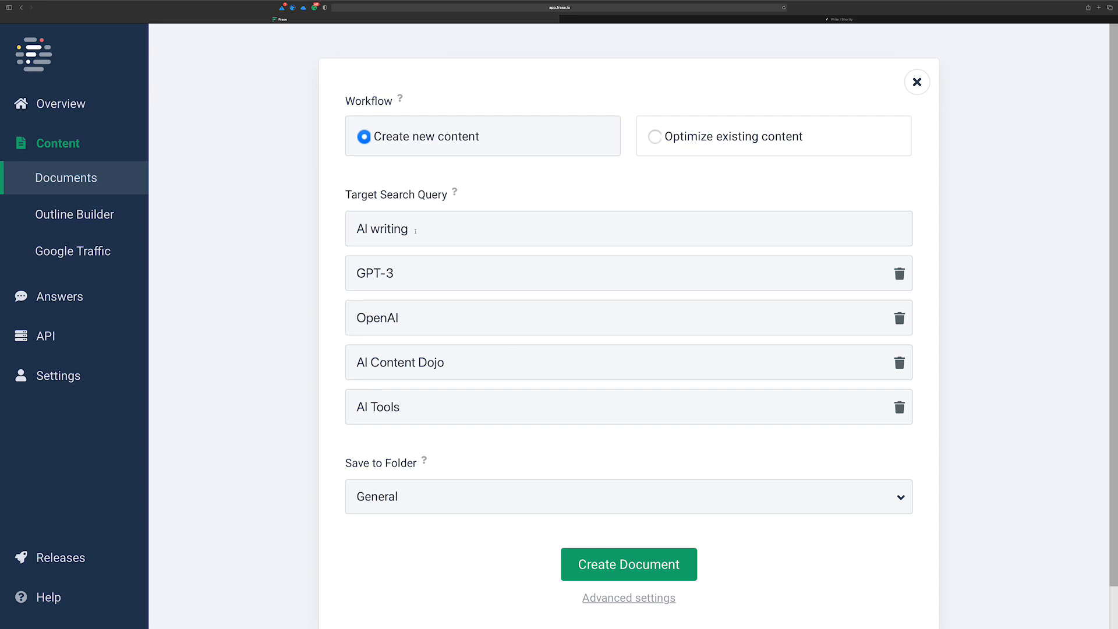
scroll(417, 260, down, 2)
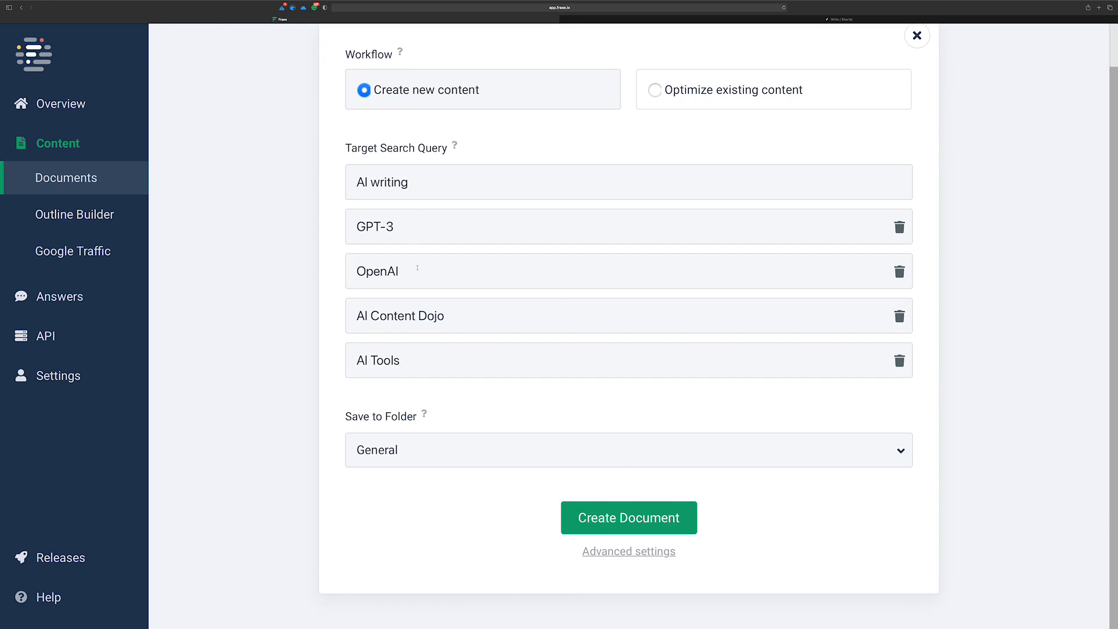
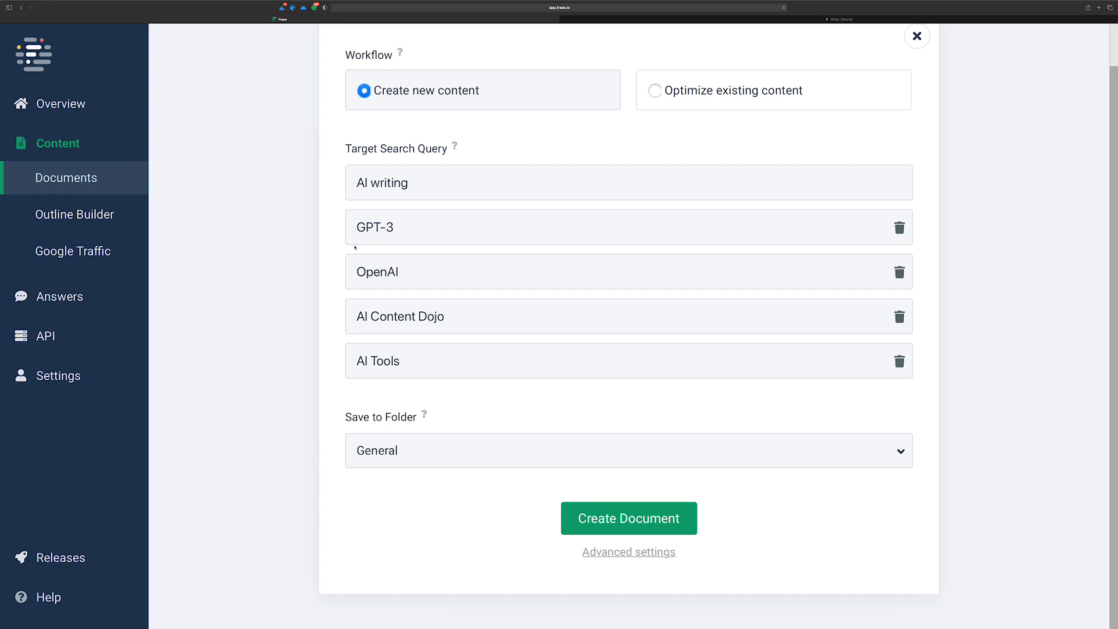
click(62, 103)
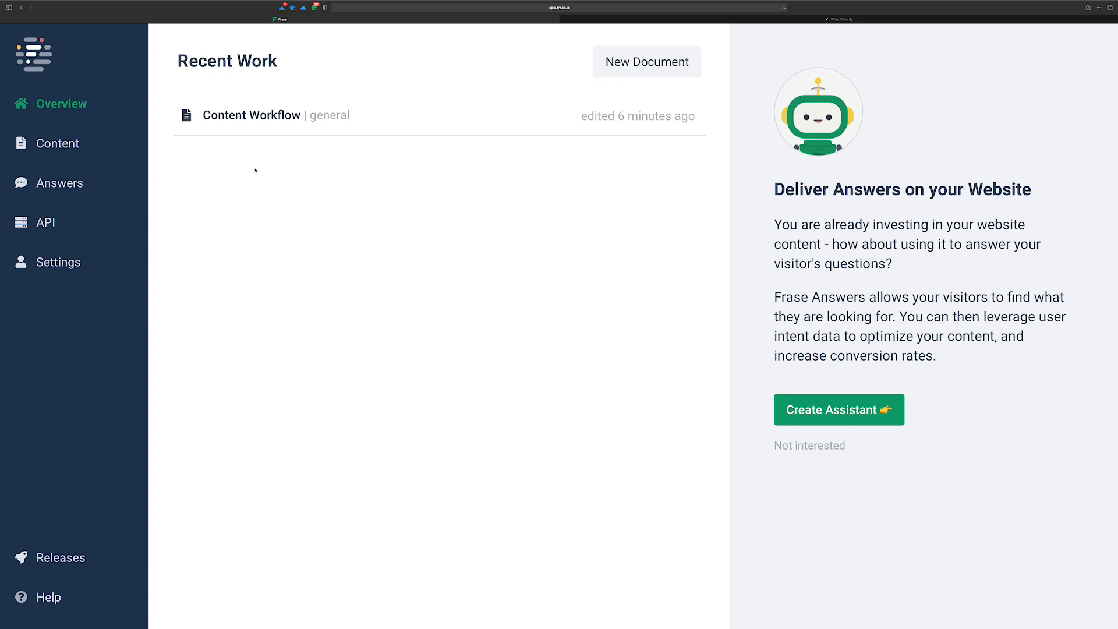
Open the Frase Help Center, search for "SEO addon" and open the result about what the SEO add-on can do
click(47, 598)
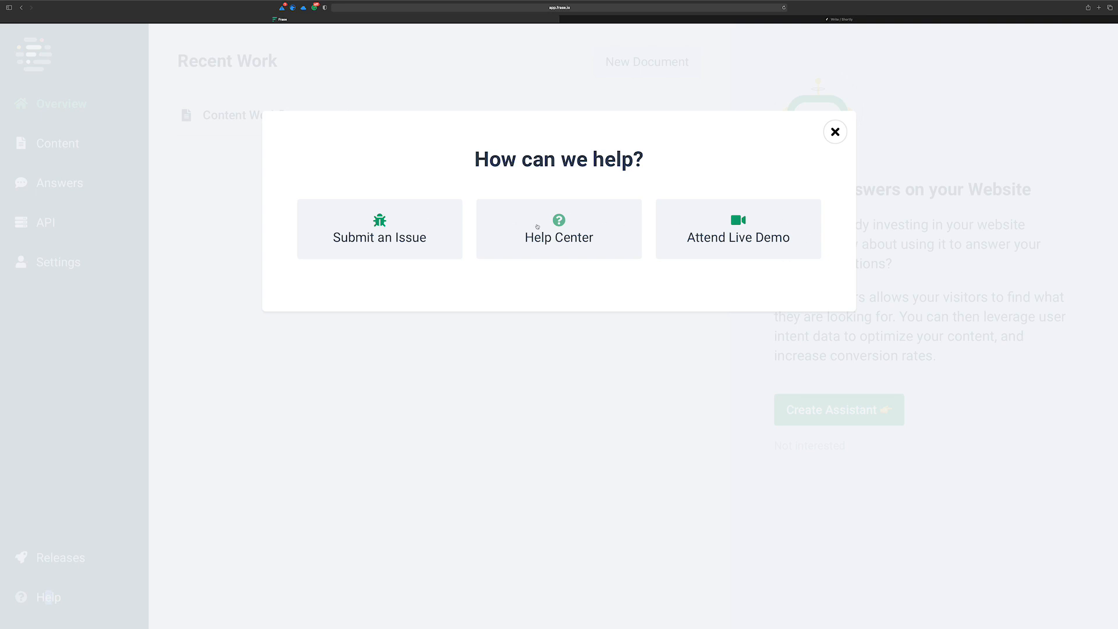
click(574, 244)
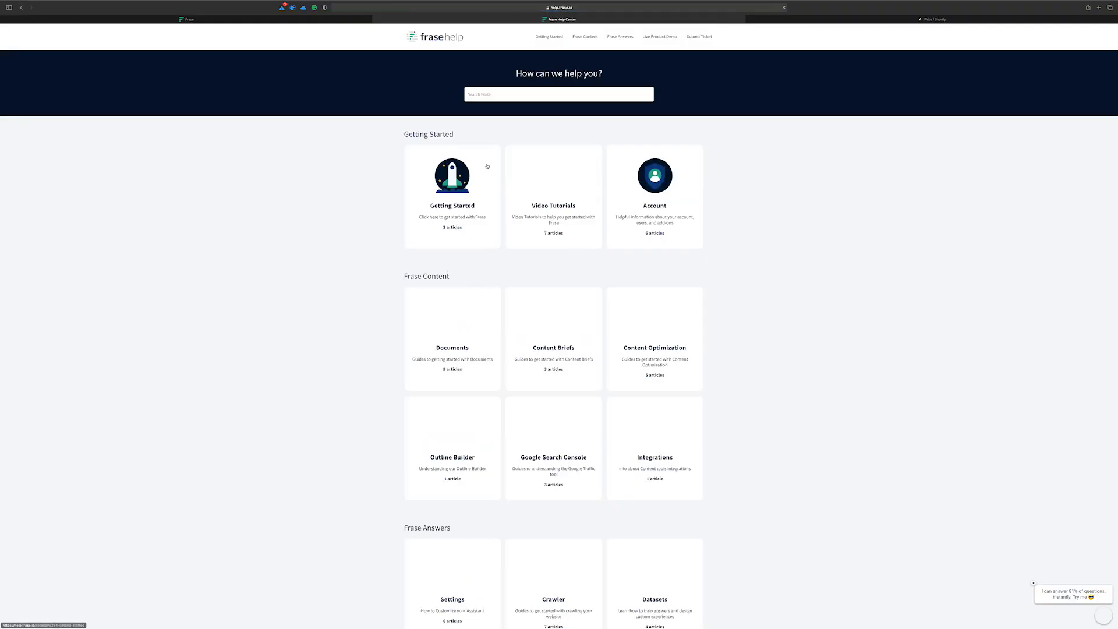
click(508, 93)
text(SEO)
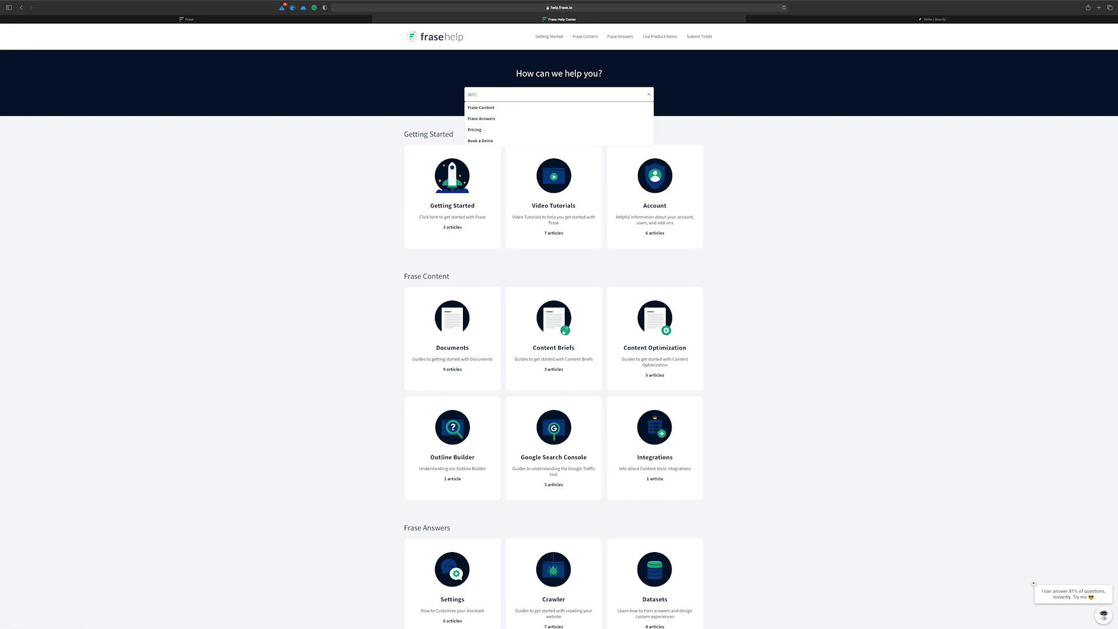
text( ADdon)
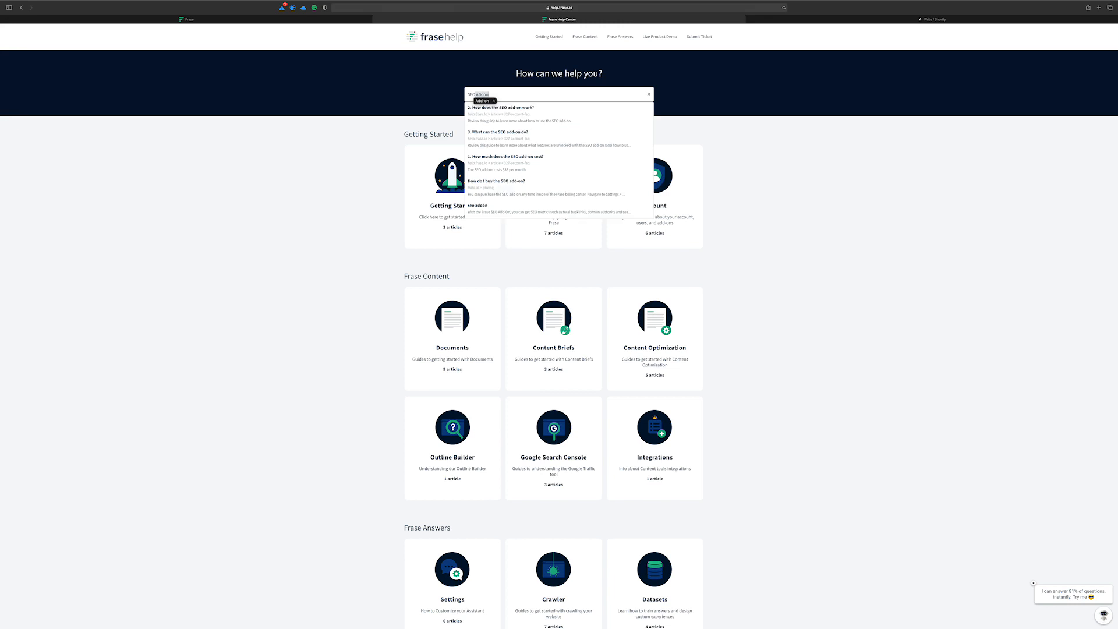
click(522, 133)
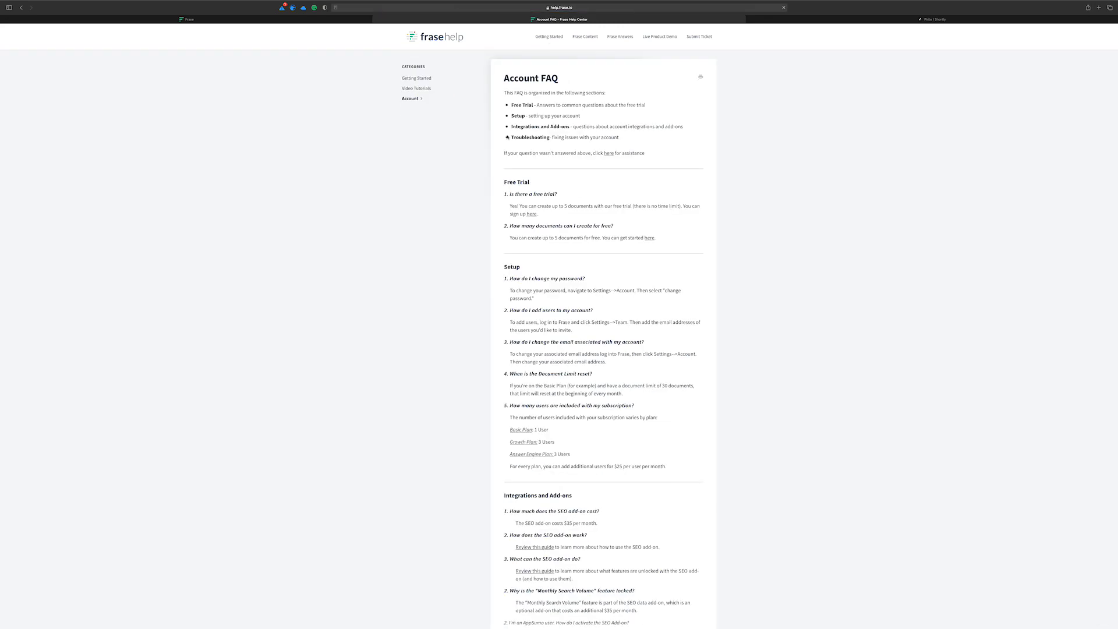
Enlarge the Account FAQ page and read the SEO add-on questions under "Integrations and Add-ons"
key(super+plus)
key(super+plus)
key(super+plus)
key(super+plus)
key(super+plus)
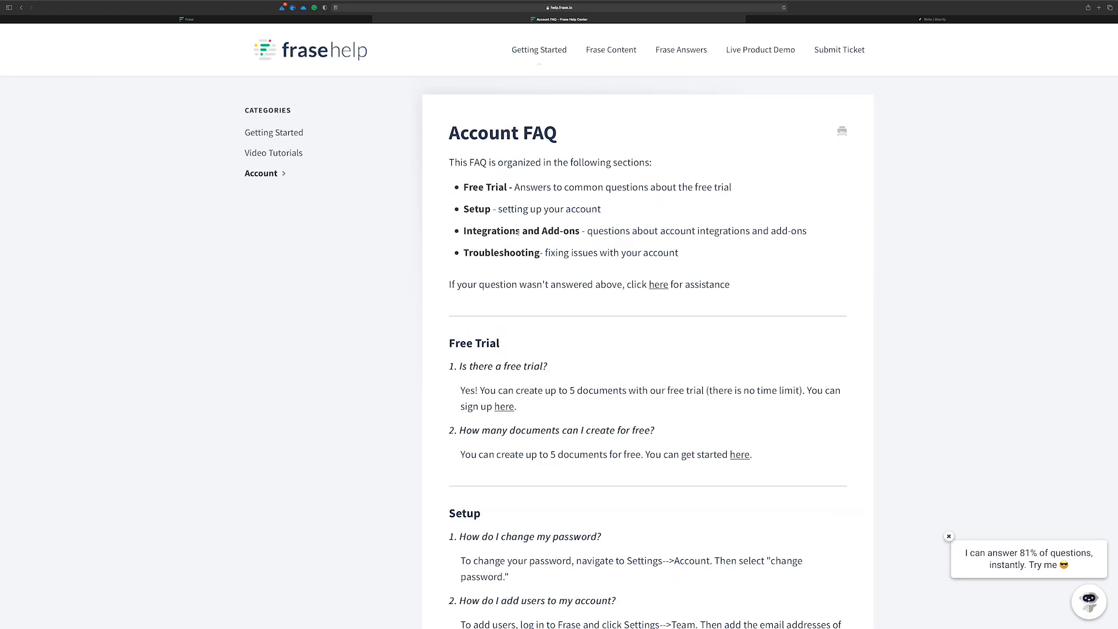
scroll(555, 221, down, 10)
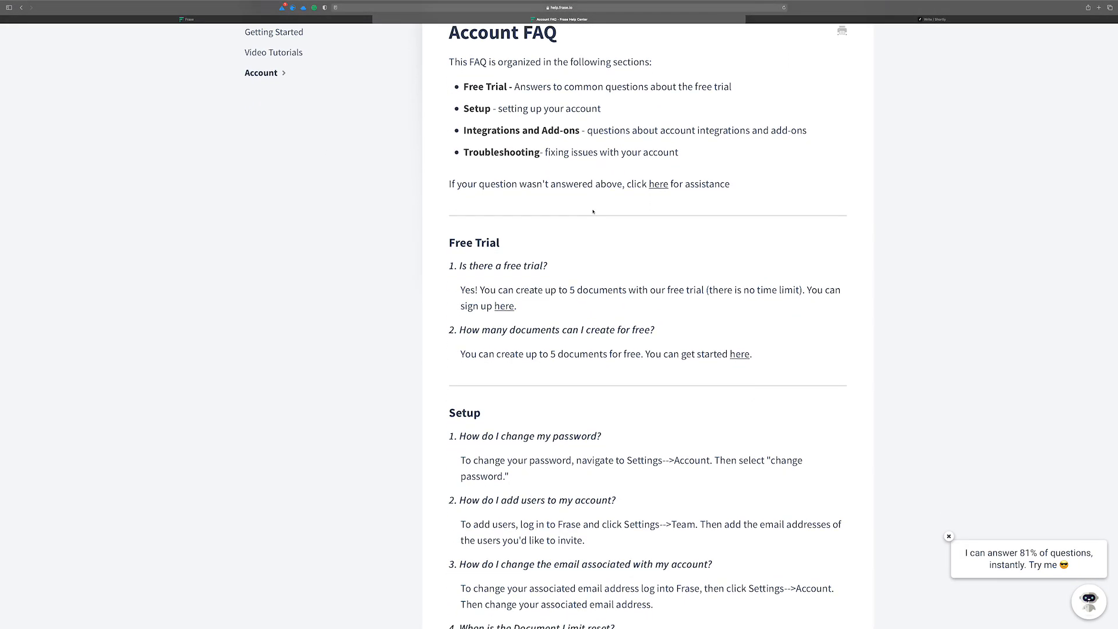
scroll(503, 284, down, 6)
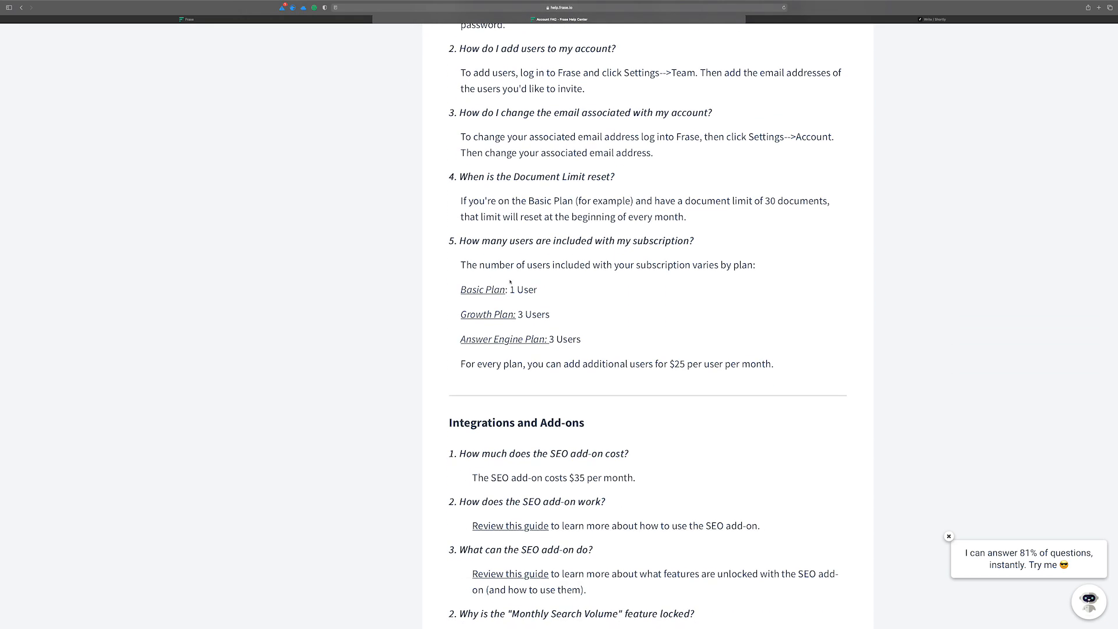
scroll(510, 282, down, 6)
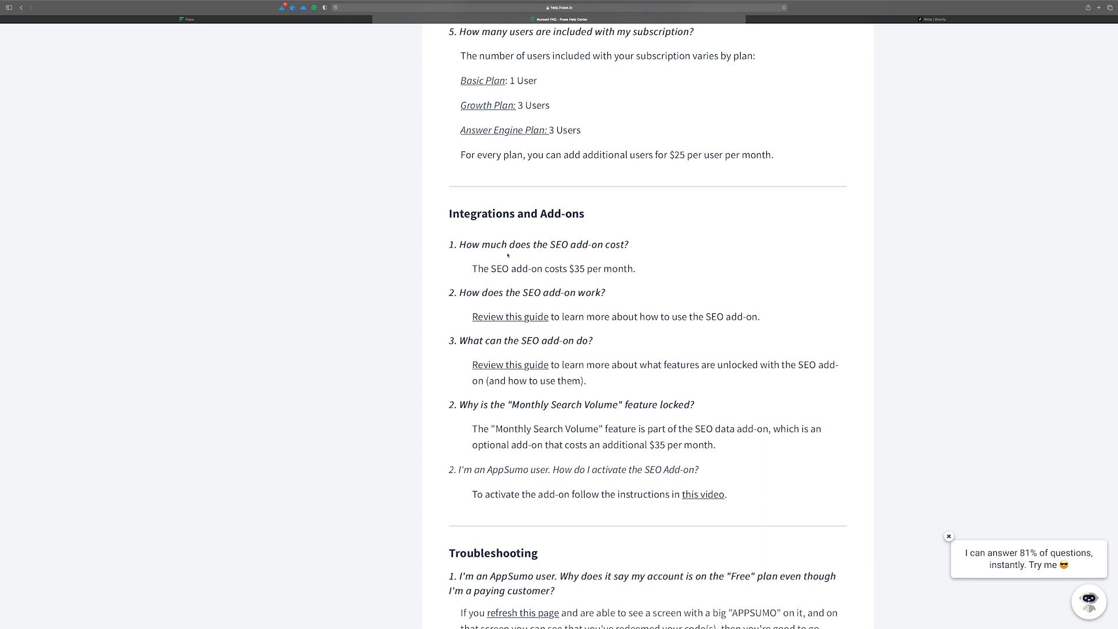
scroll(508, 256, down, 2)
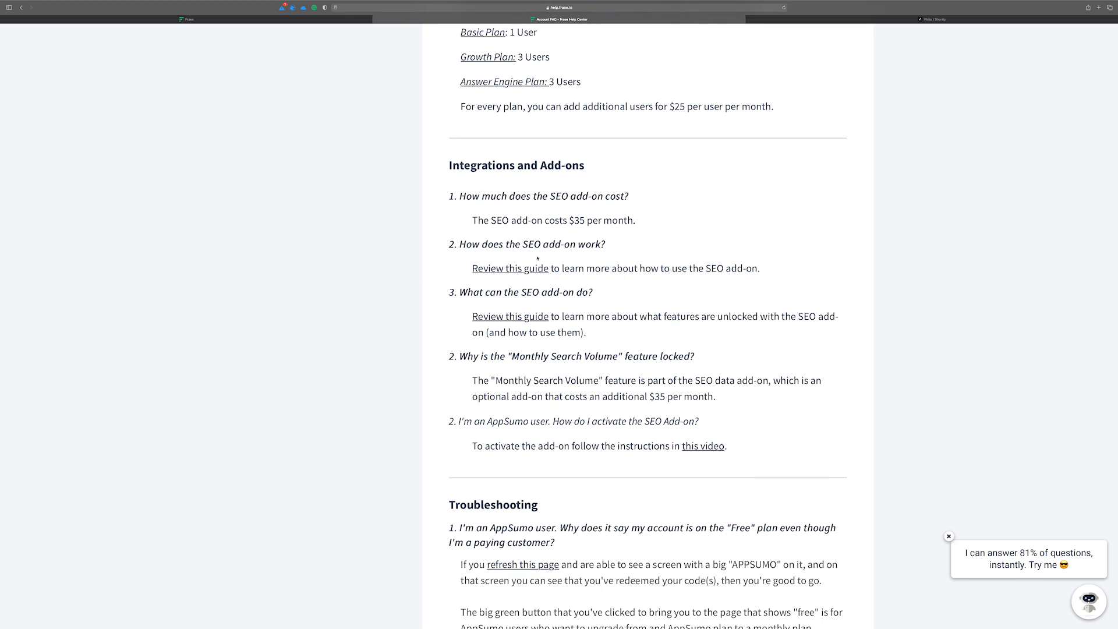
key(super+plus)
key(super+plus)
scroll(537, 258, down, 7)
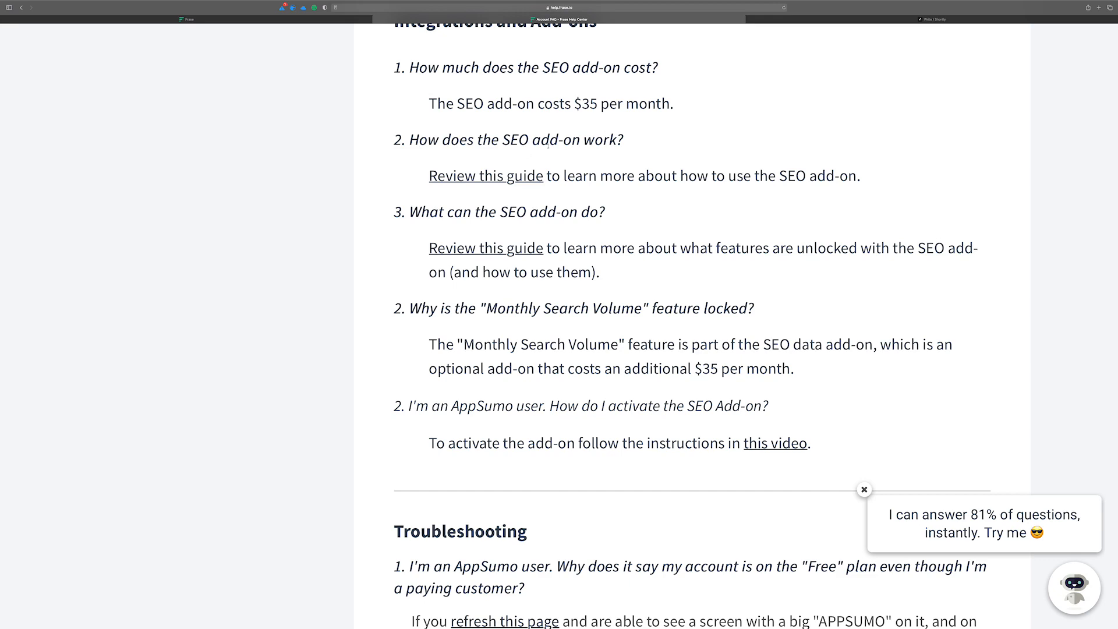
Open the guide on how the SEO add-on works, highlight "Access Commercial and Informational Keyword Modifiers" and dismiss the chat prompt
click(479, 176)
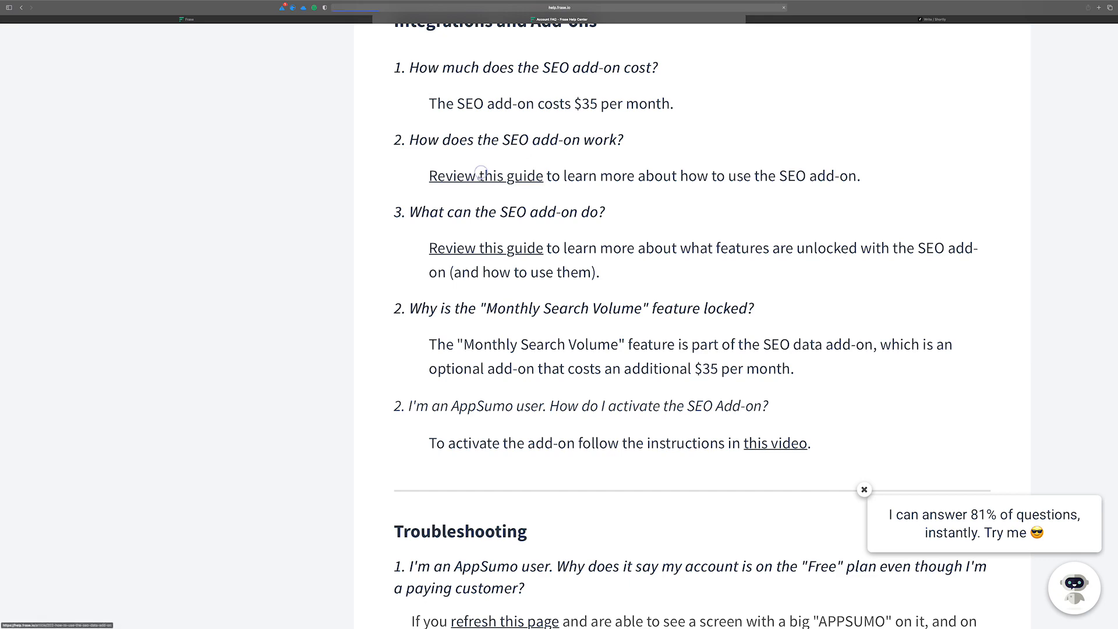
scroll(405, 198, down, 2)
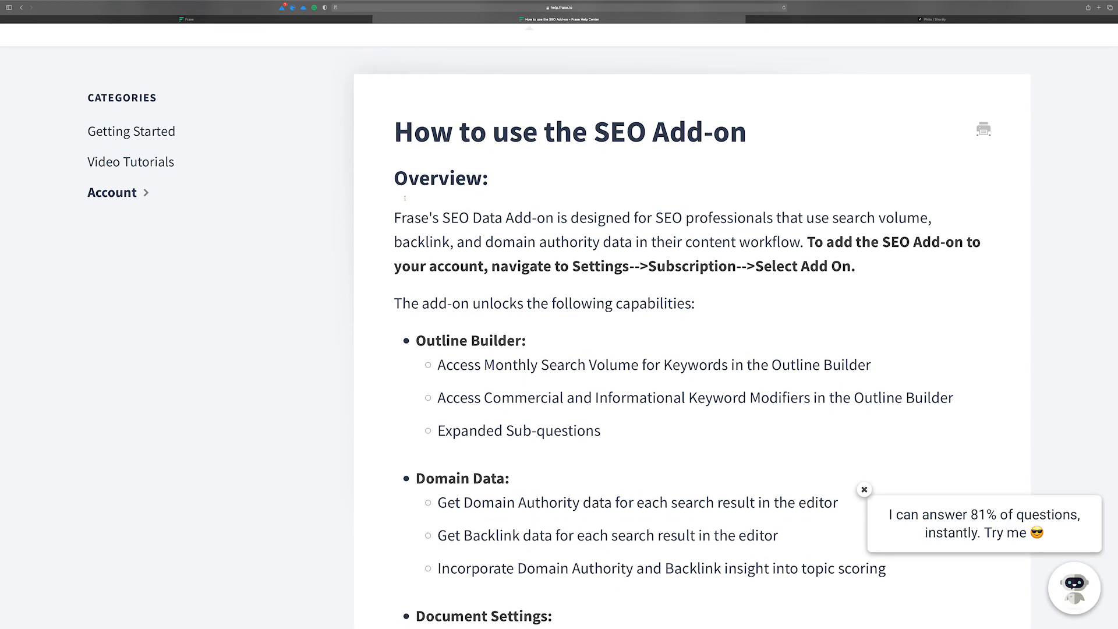
scroll(405, 198, down, 3)
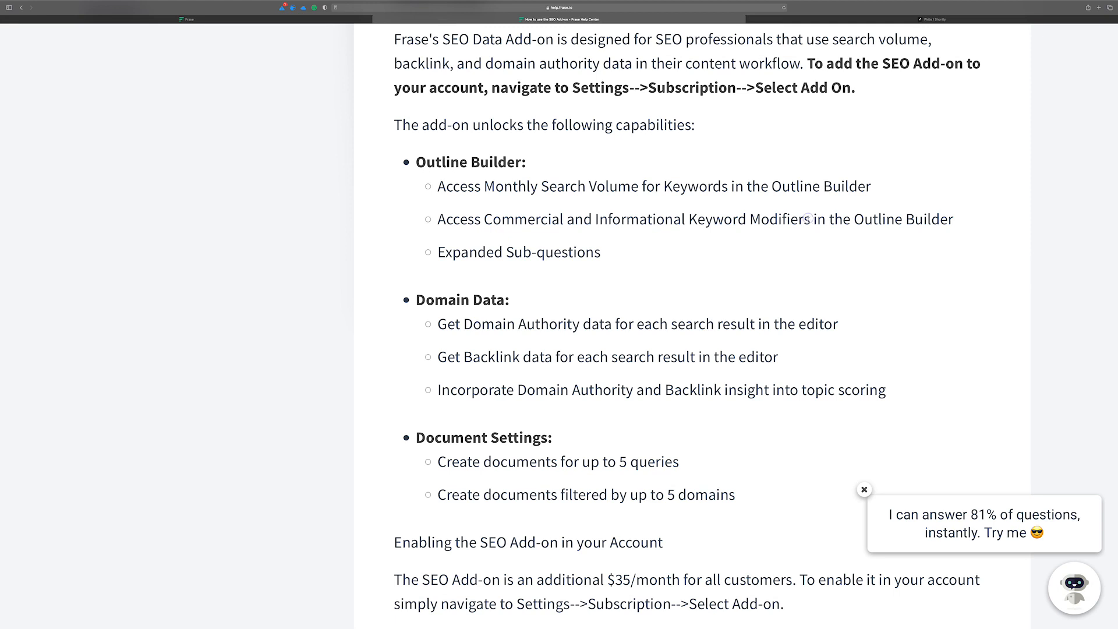
drag(811, 219, 439, 216)
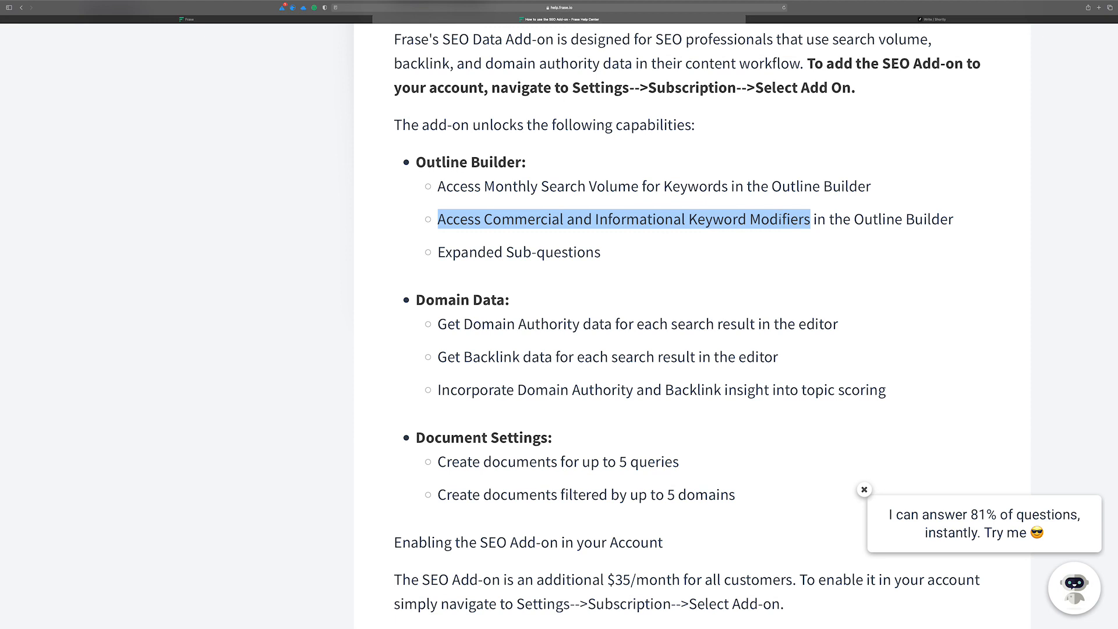
click(864, 489)
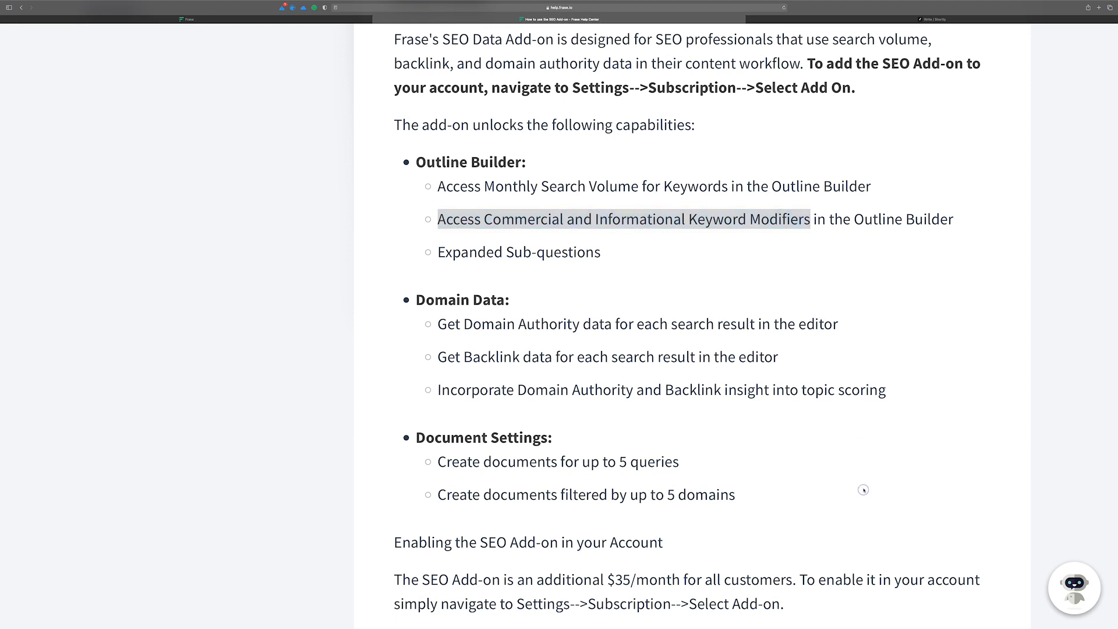
Highlight "Expanded Sub-questions", the Domain Authority and Backlink topic-scoring item, and the two Document Settings items while reading the add-on's capabilities
drag(604, 252, 437, 252)
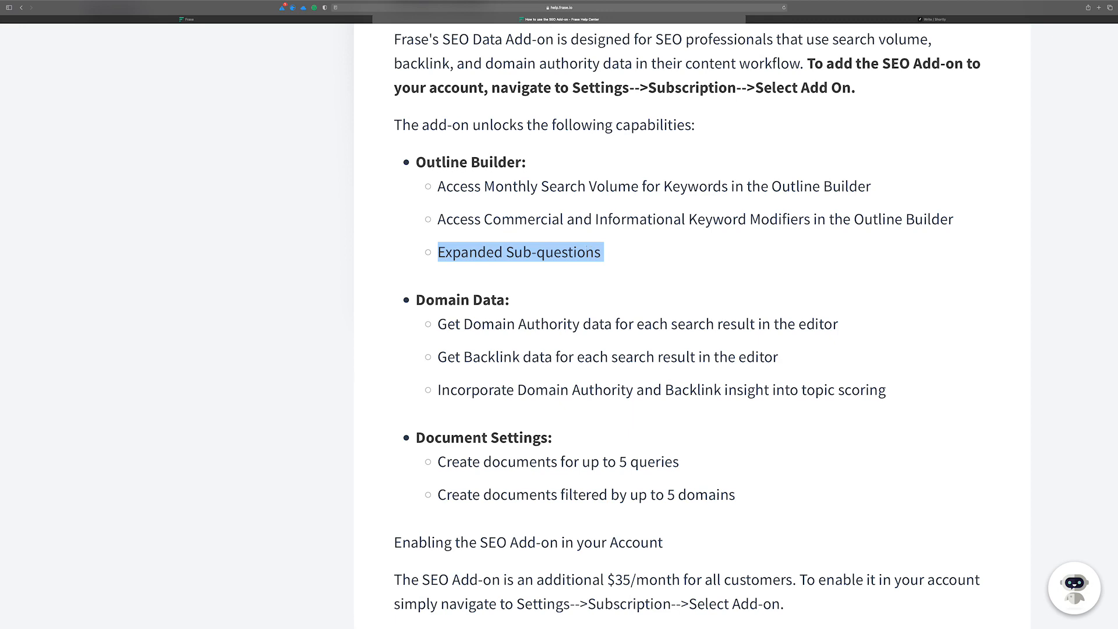
scroll(586, 252, down, 5)
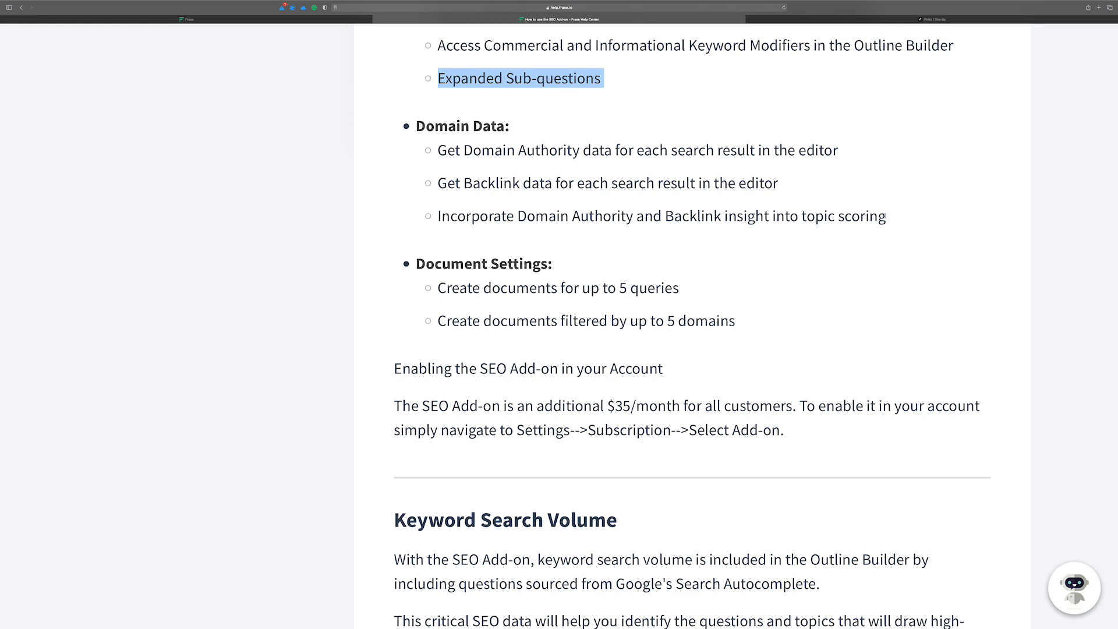
drag(885, 217, 436, 216)
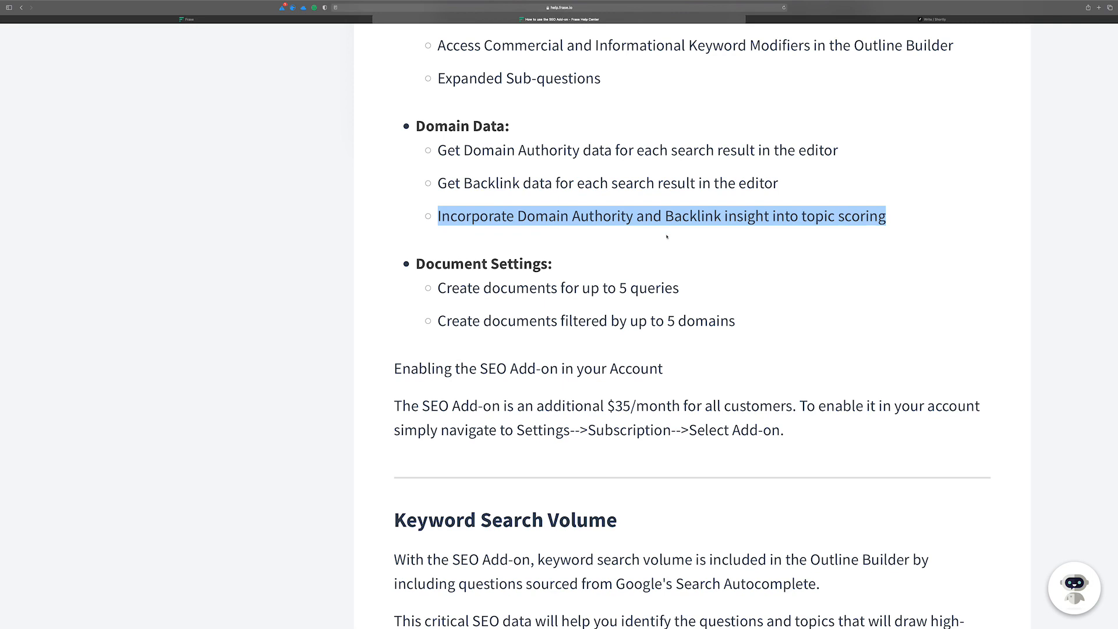
scroll(667, 236, down, 1)
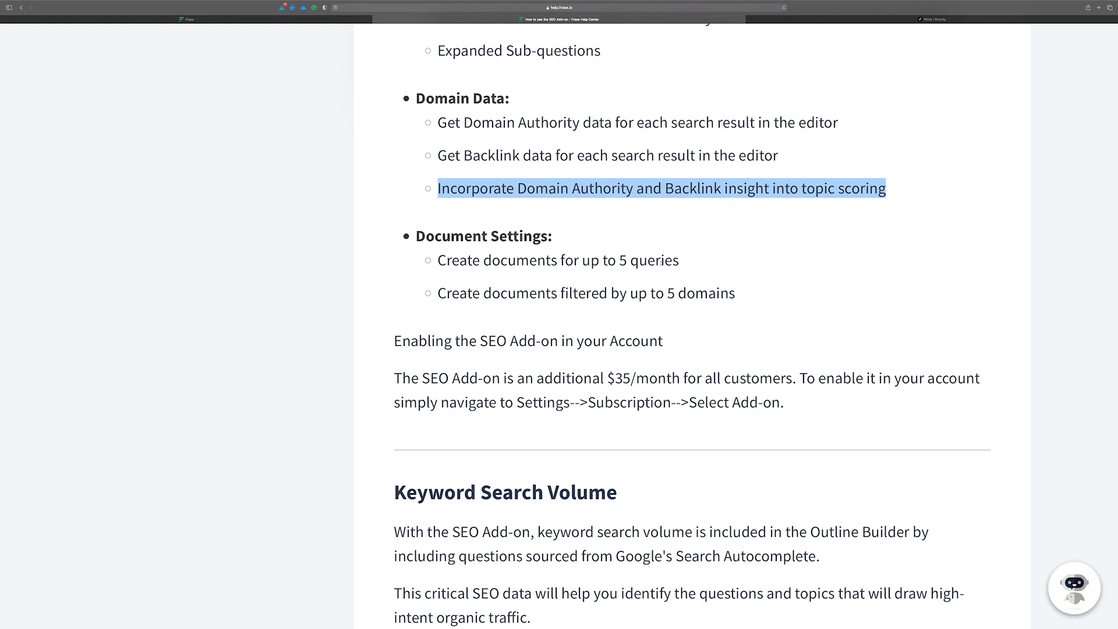
drag(679, 260, 481, 257)
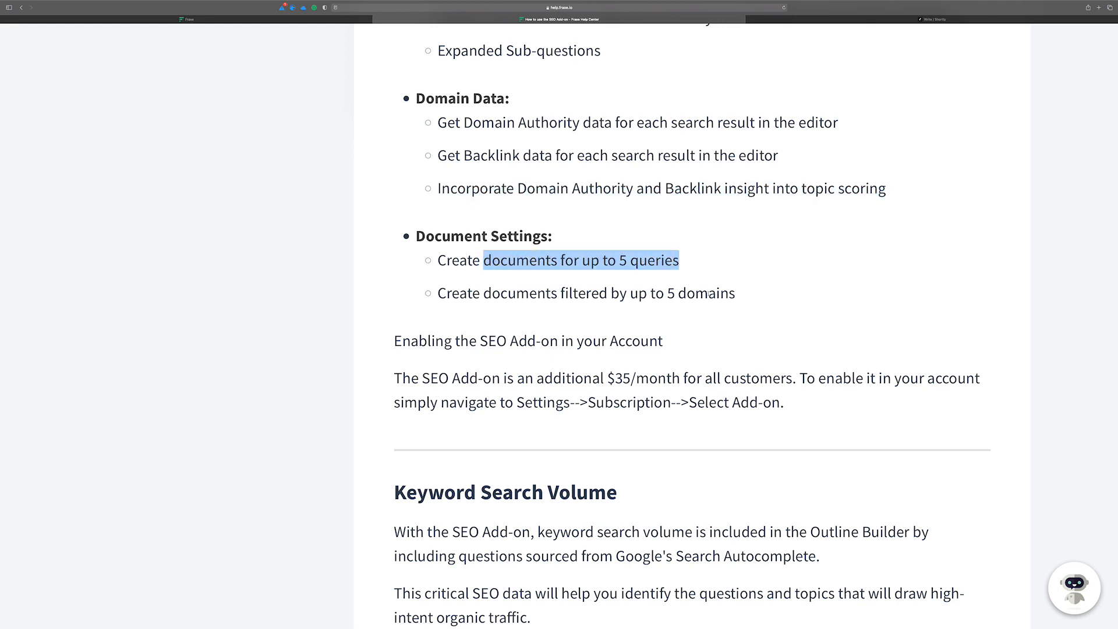
drag(735, 295, 438, 289)
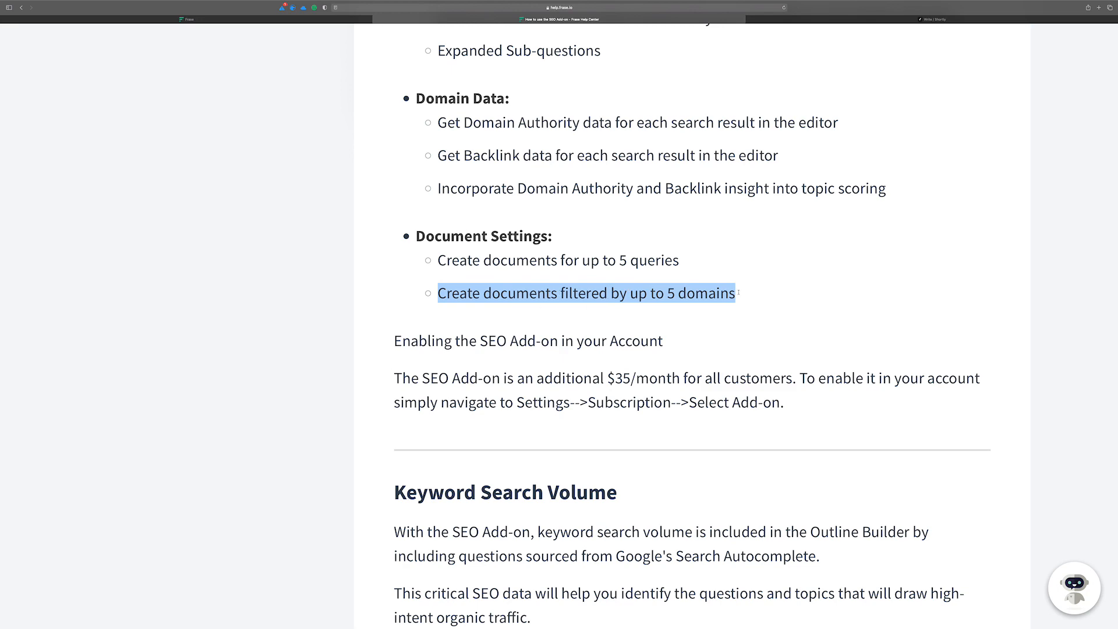
scroll(532, 267, up, 5)
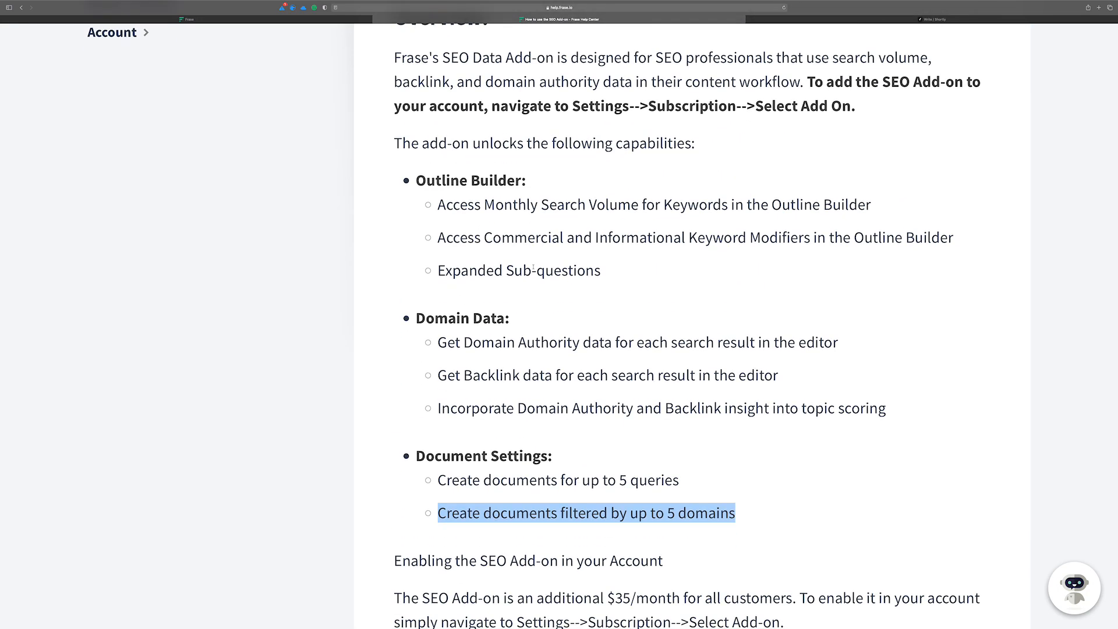
Read the guide's "Keyword Search Volume" and "Keyword Modifiers in the Outline Builder" sections with their example images
scroll(521, 322, down, 3)
scroll(597, 391, down, 6)
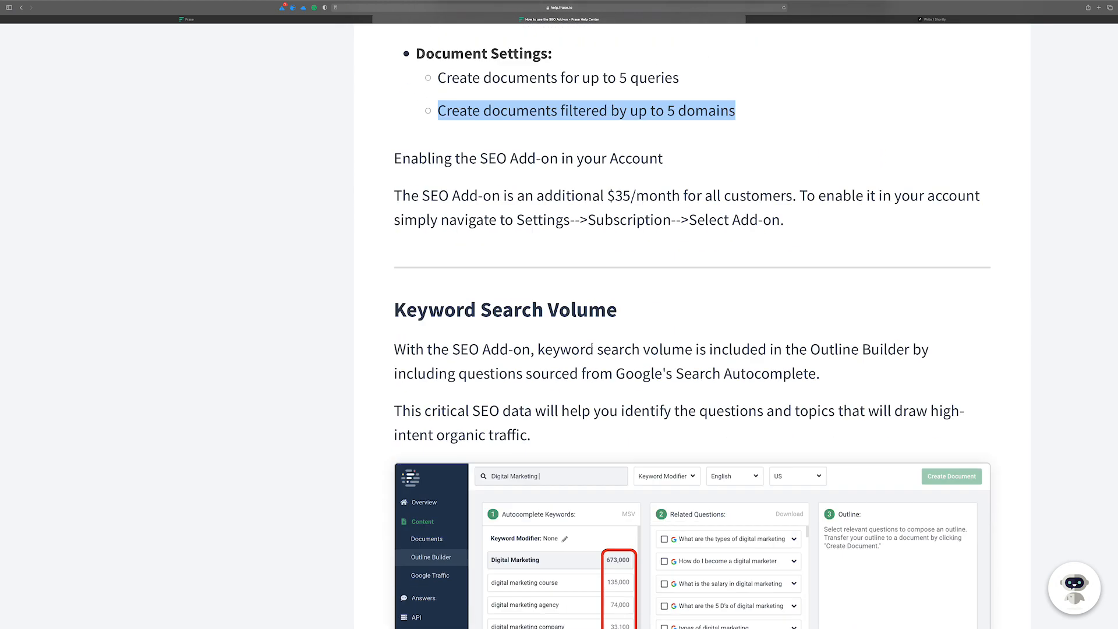
scroll(494, 307, down, 4)
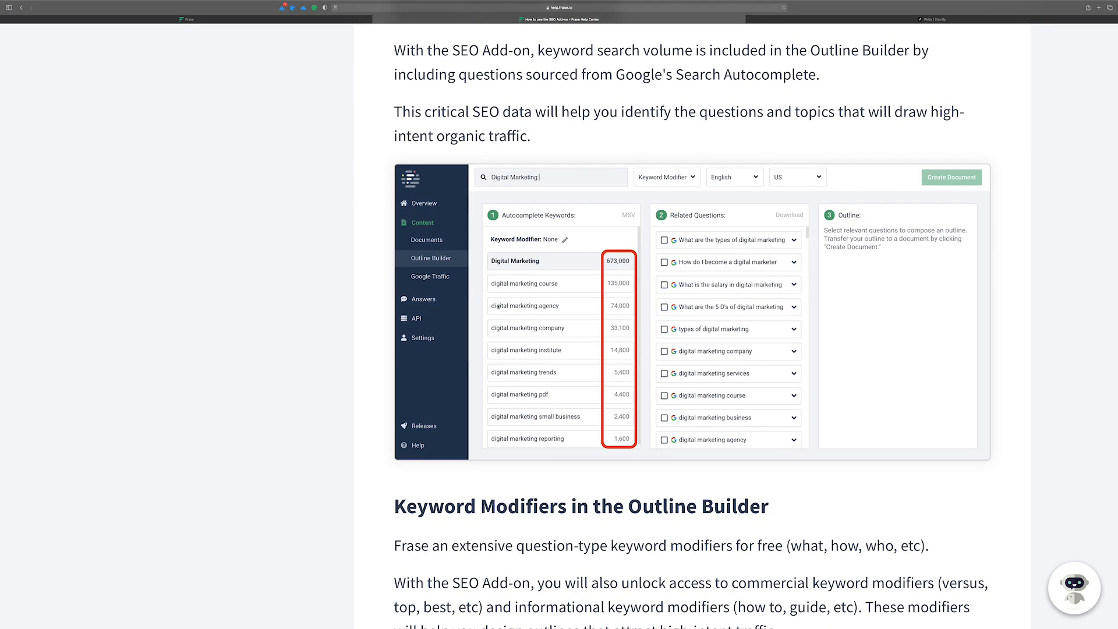
scroll(625, 352, down, 2)
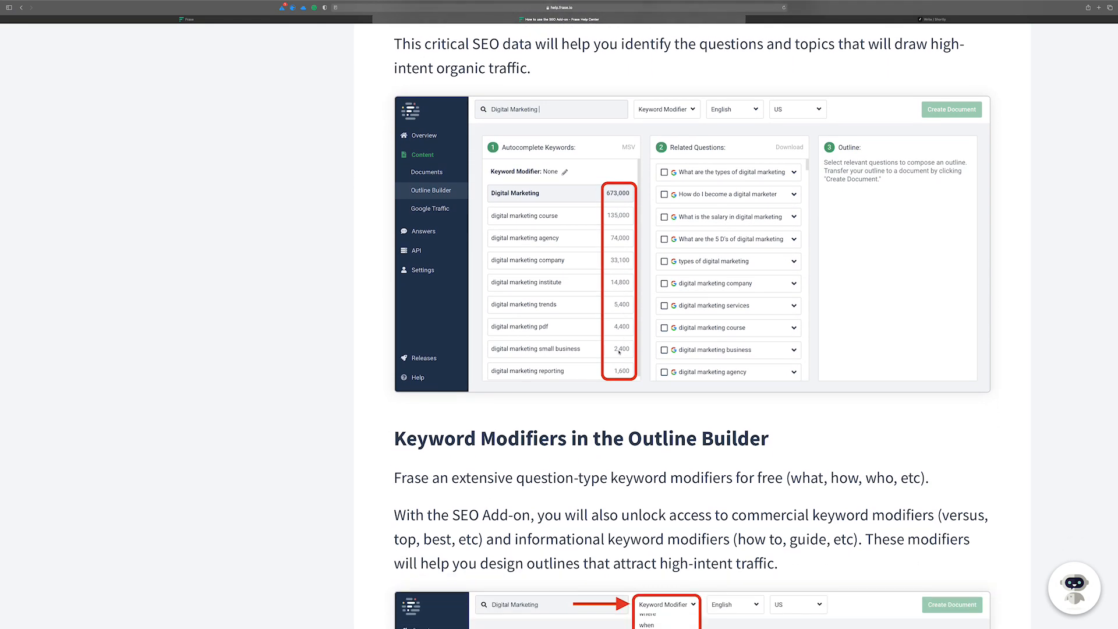
scroll(614, 267, down, 6)
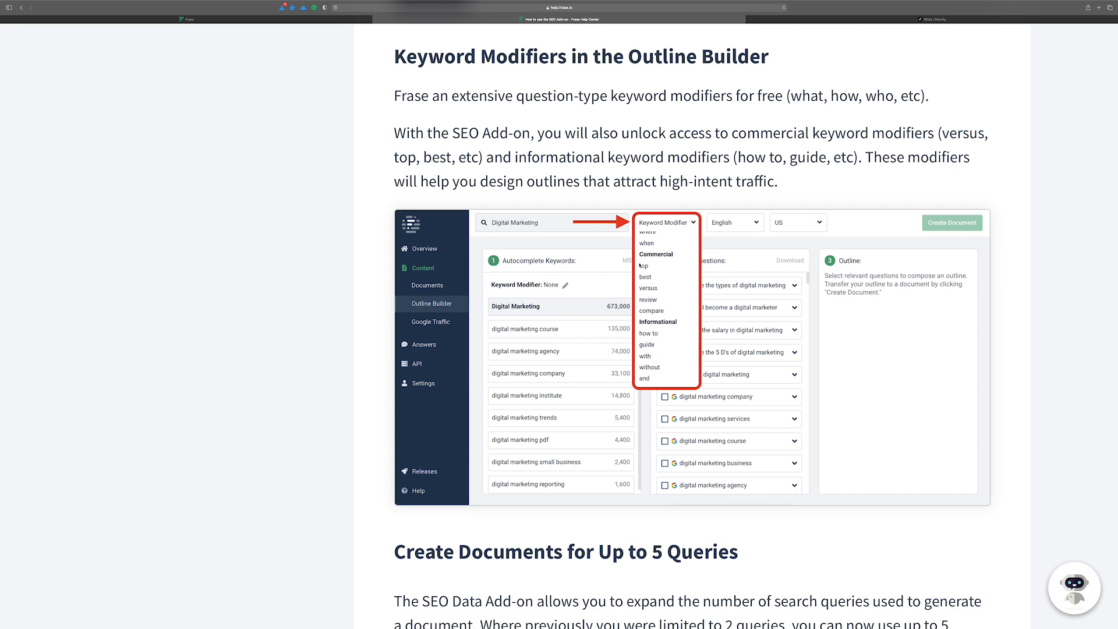
Examine the guide's sections on creating documents for up to 5 queries and filtering them by up to 5 domains
scroll(564, 249, down, 10)
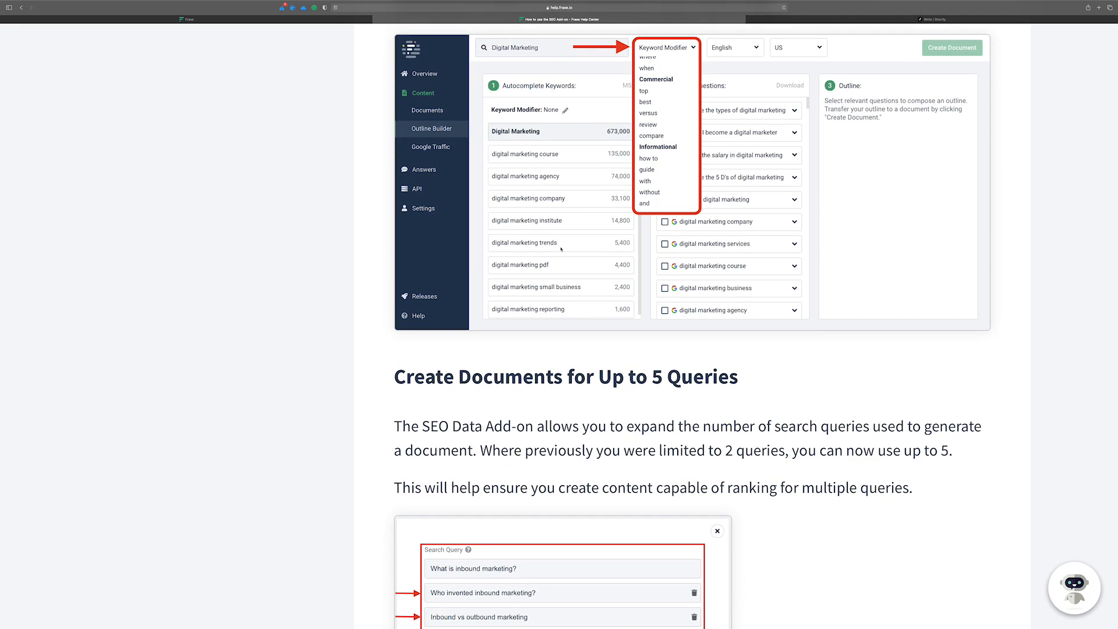
scroll(521, 290, down, 3)
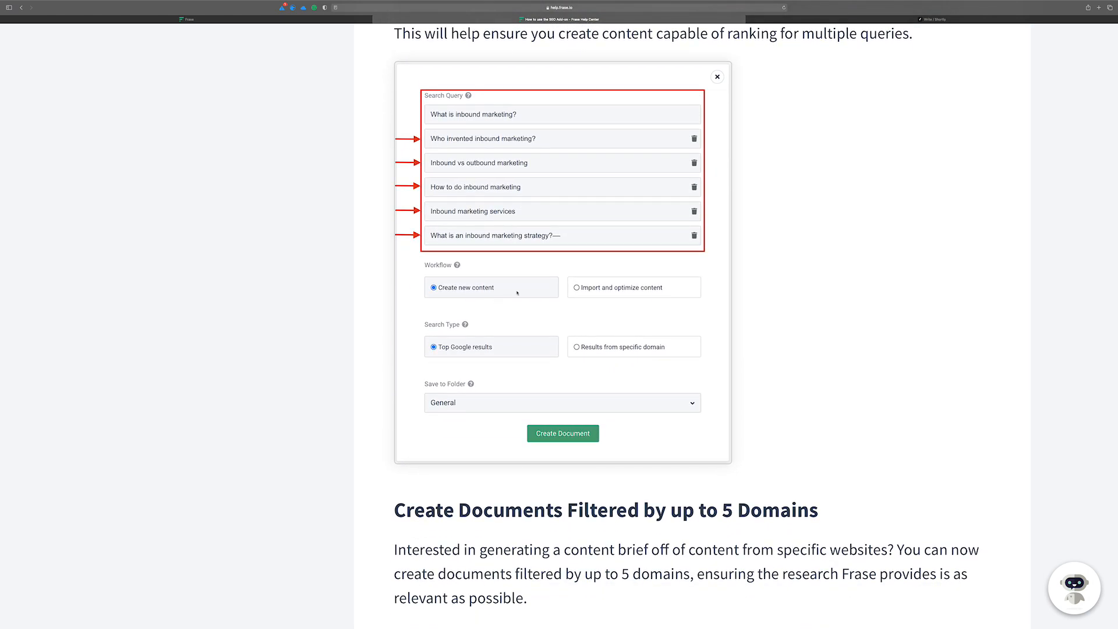
scroll(522, 320, down, 8)
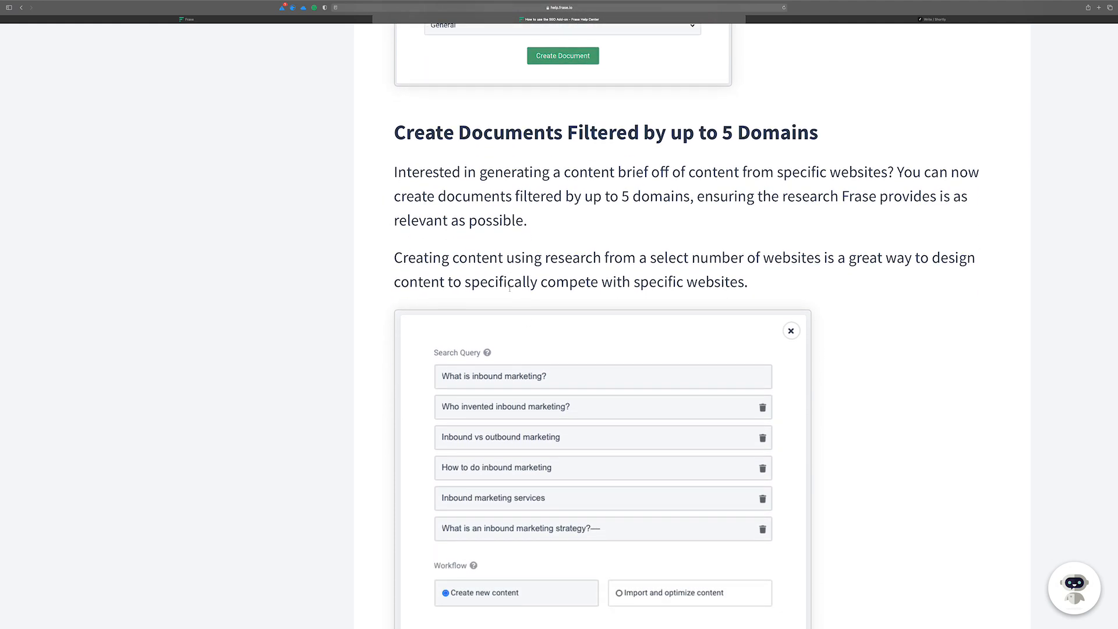
scroll(371, 207, down, 2)
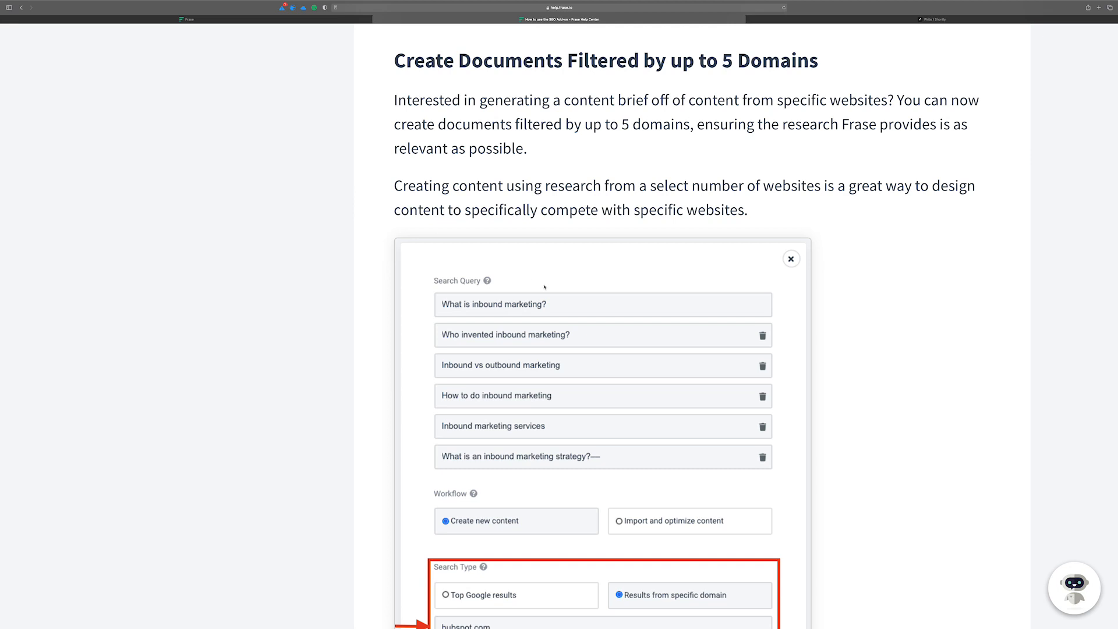
scroll(544, 287, up, 1)
scroll(545, 287, down, 3)
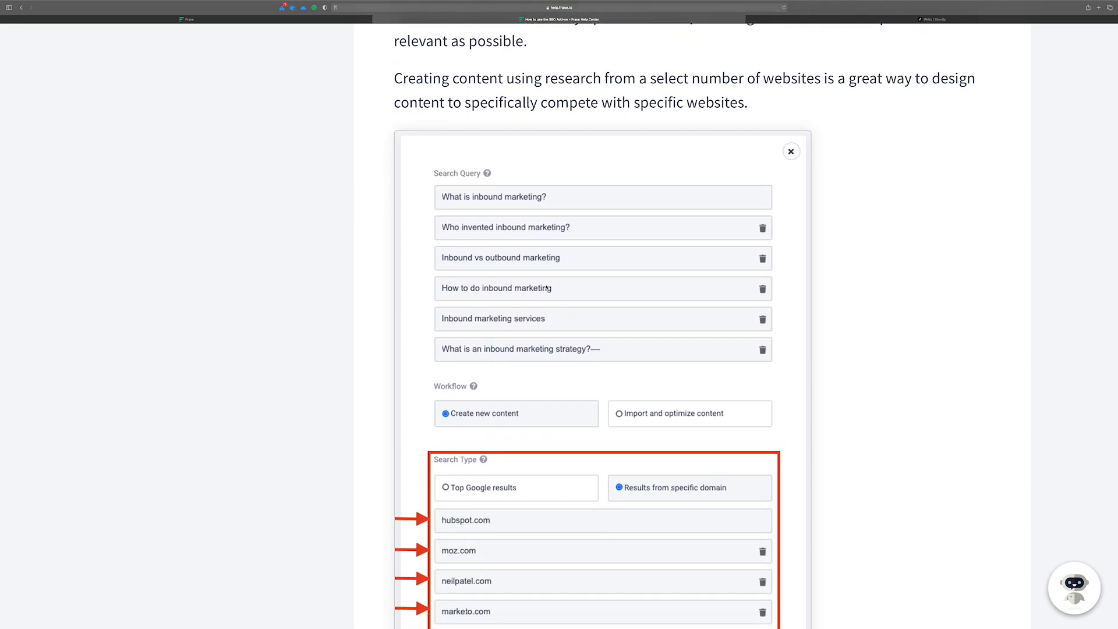
scroll(548, 287, down, 3)
scroll(631, 363, down, 7)
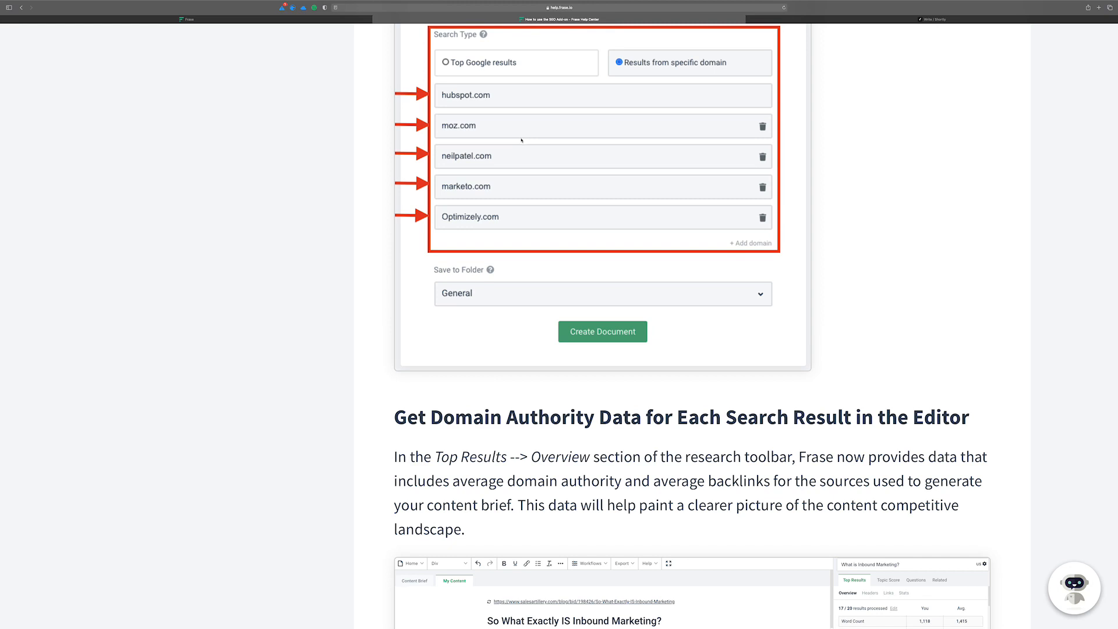
scroll(466, 136, up, 2)
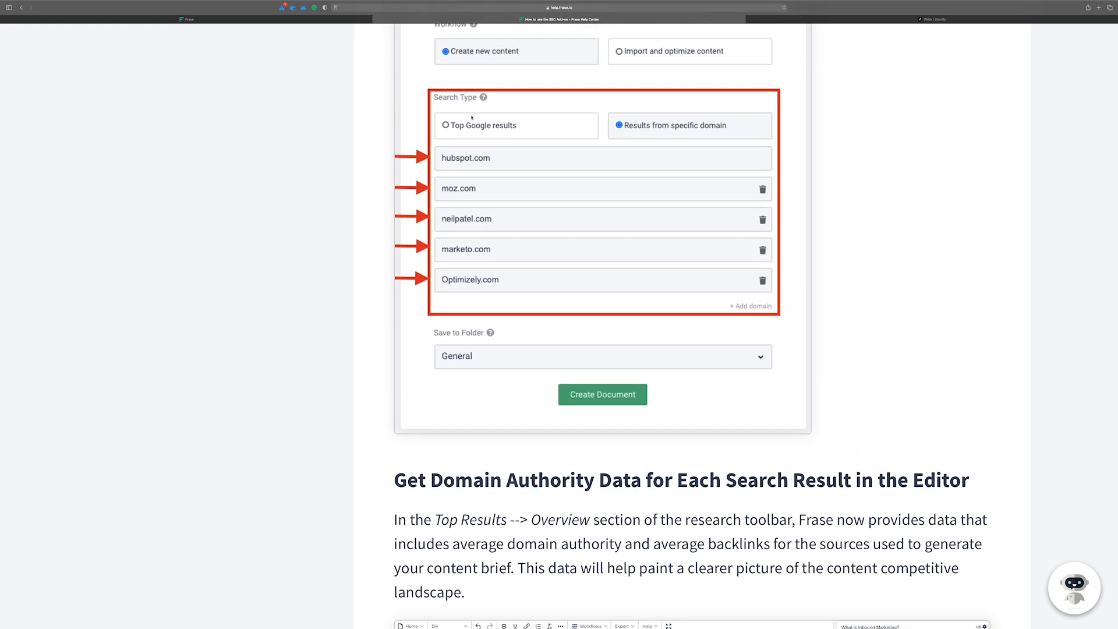
scroll(562, 234, down, 1)
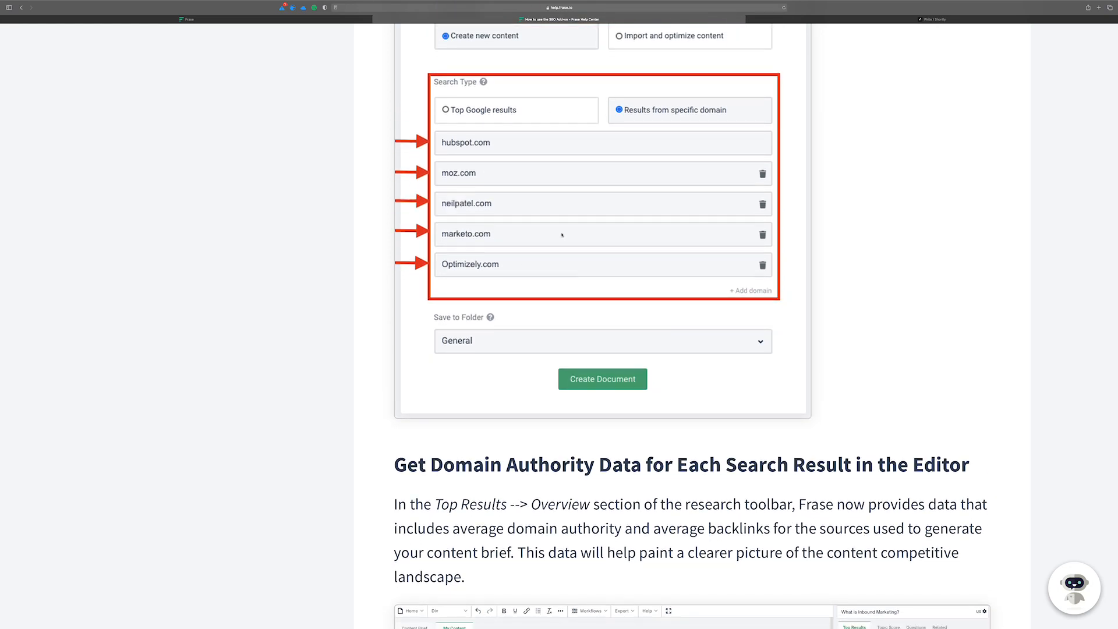
scroll(348, 300, down, 3)
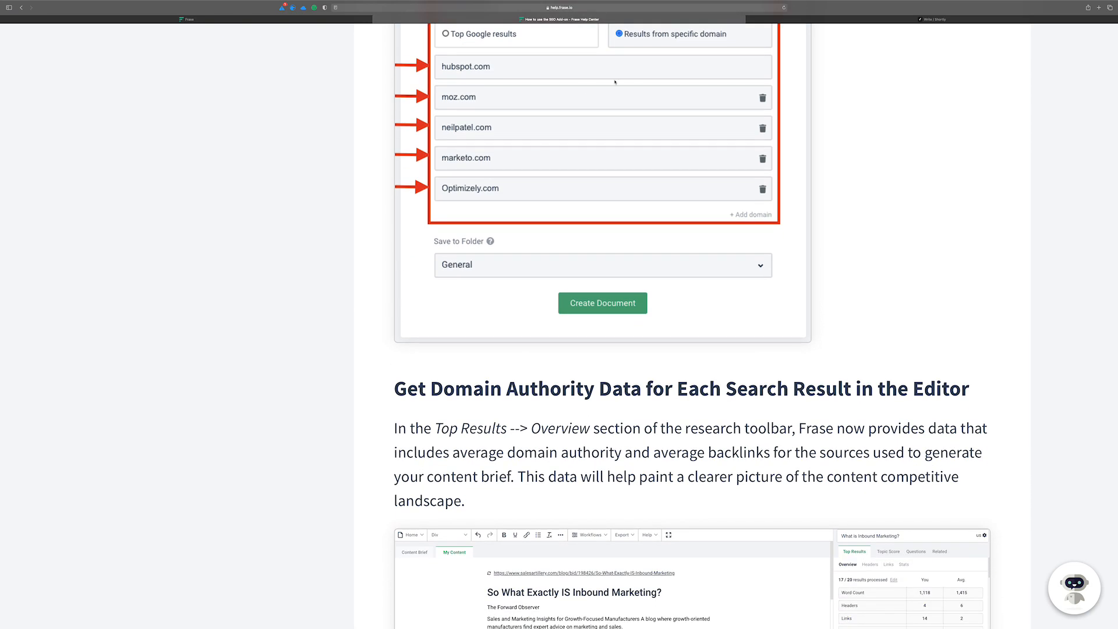
Read the section on domain authority data for each search result in the editor, through to the article's end
scroll(427, 291, down, 5)
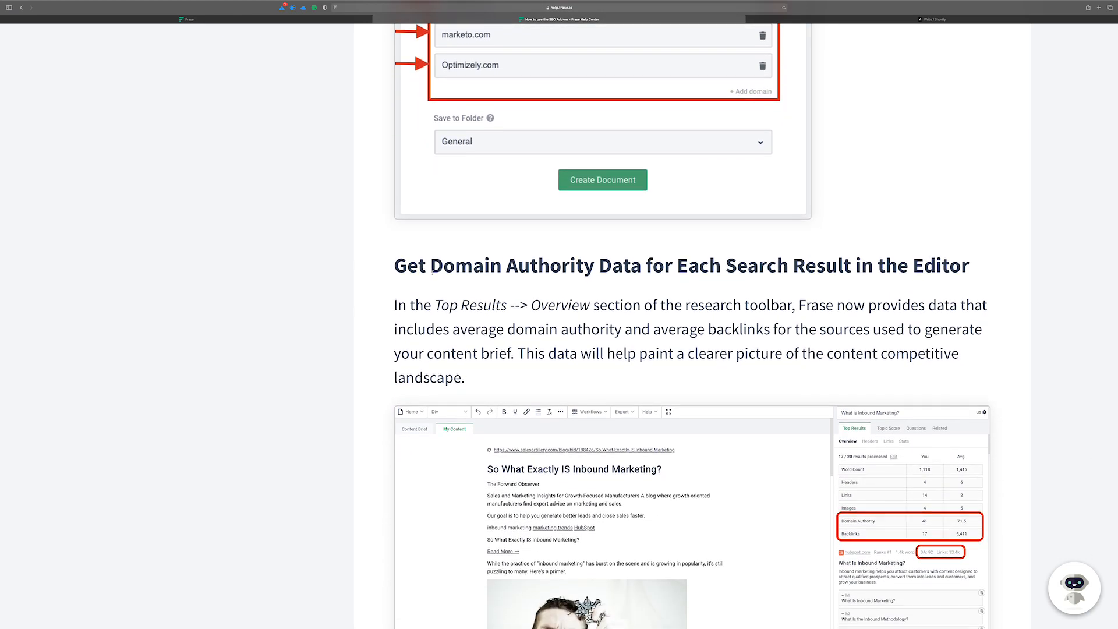
scroll(726, 253, down, 6)
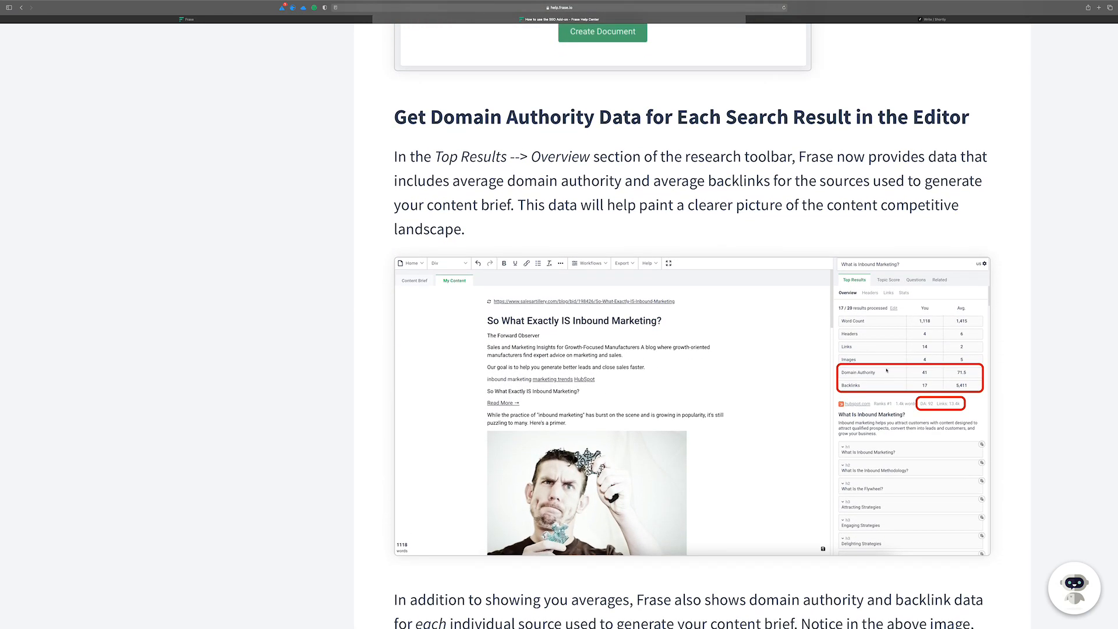
scroll(365, 277, down, 6)
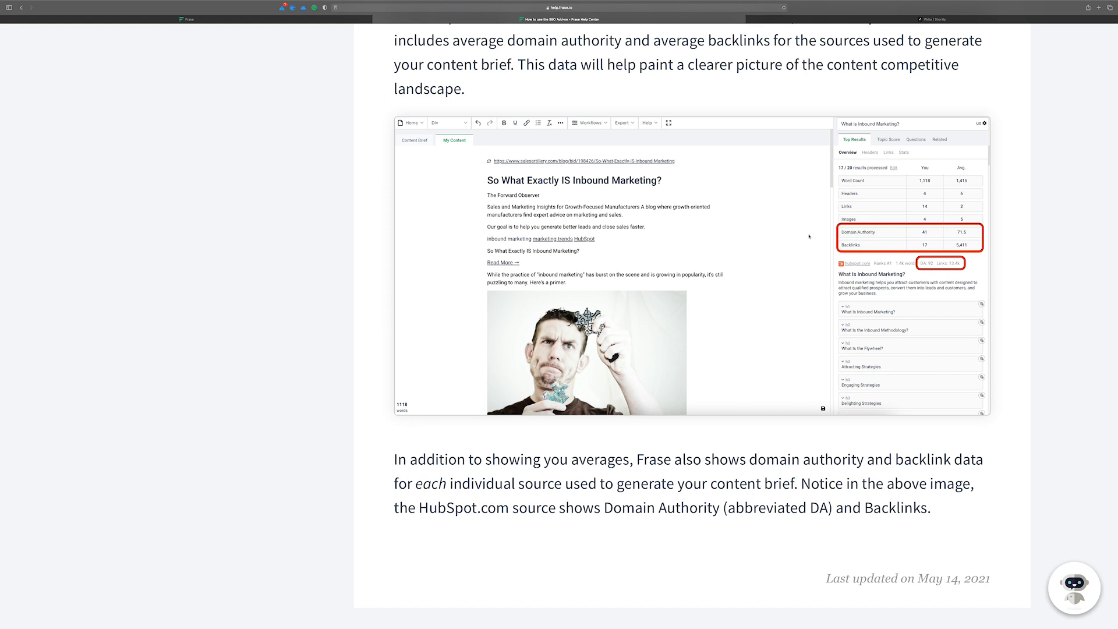
scroll(803, 239, down, 2)
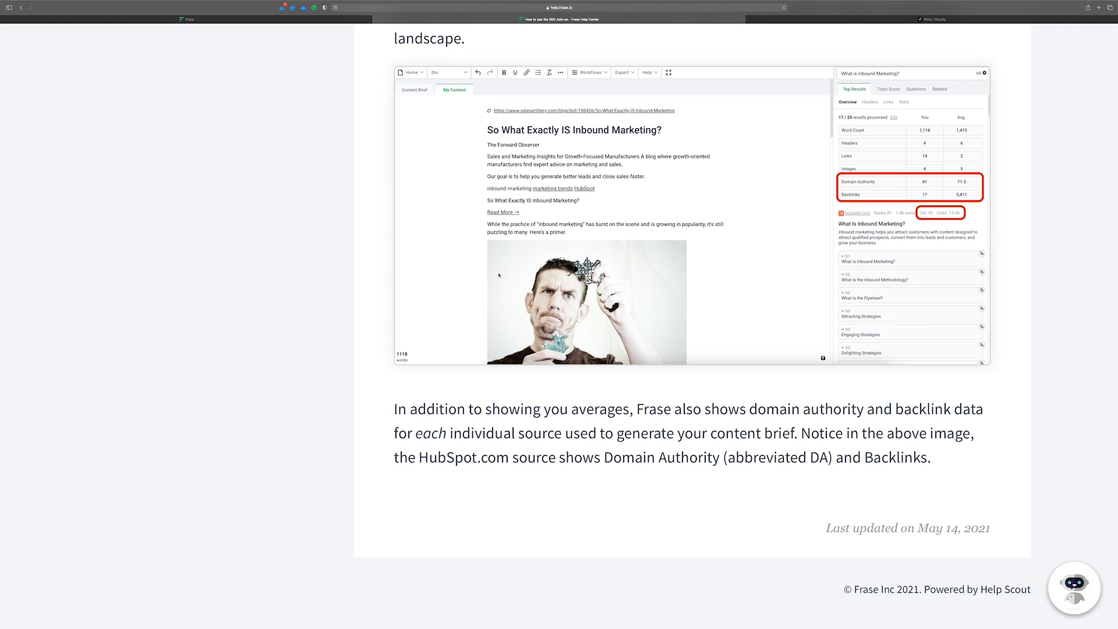
Go back to the beginning of the SEO add-on guide and switch to the Frase app's overview page
scroll(499, 275, up, 20)
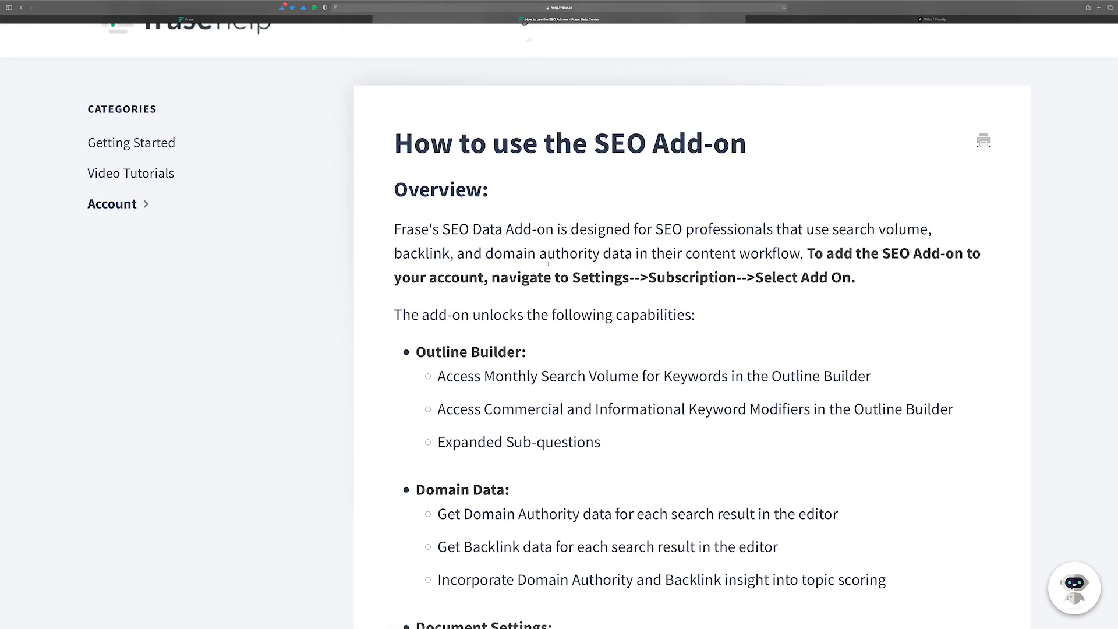
scroll(548, 263, up, 2)
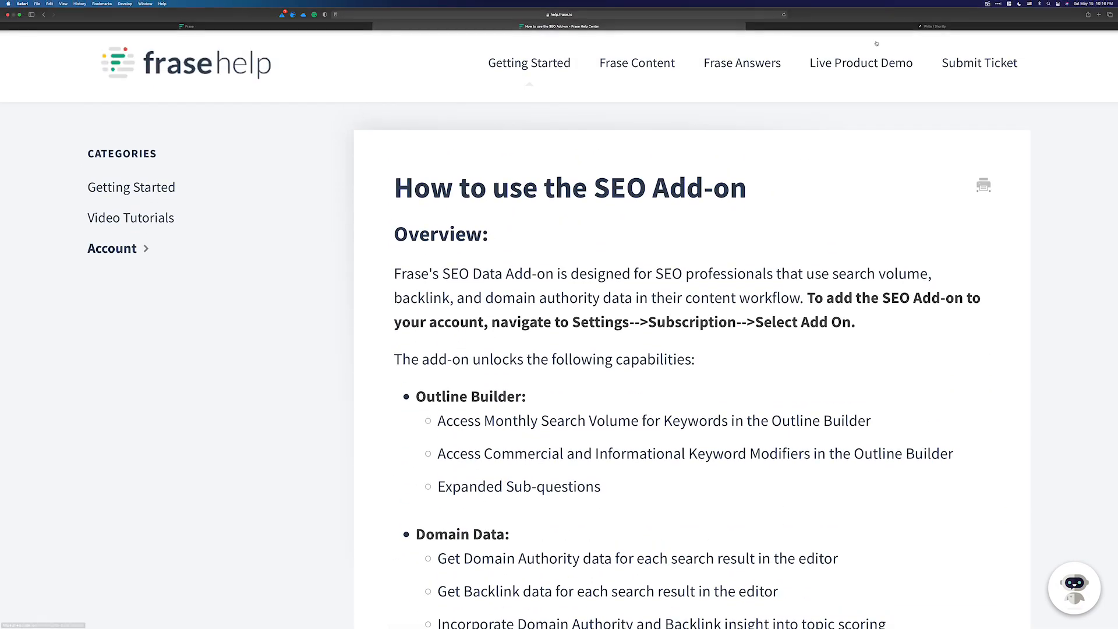
click(256, 28)
click(836, 134)
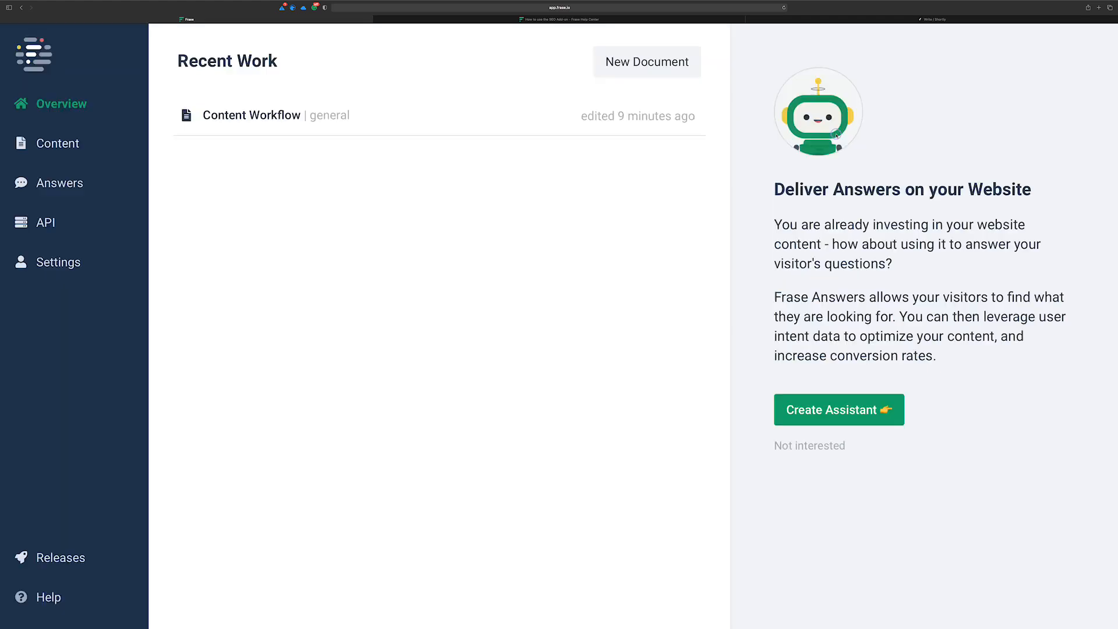